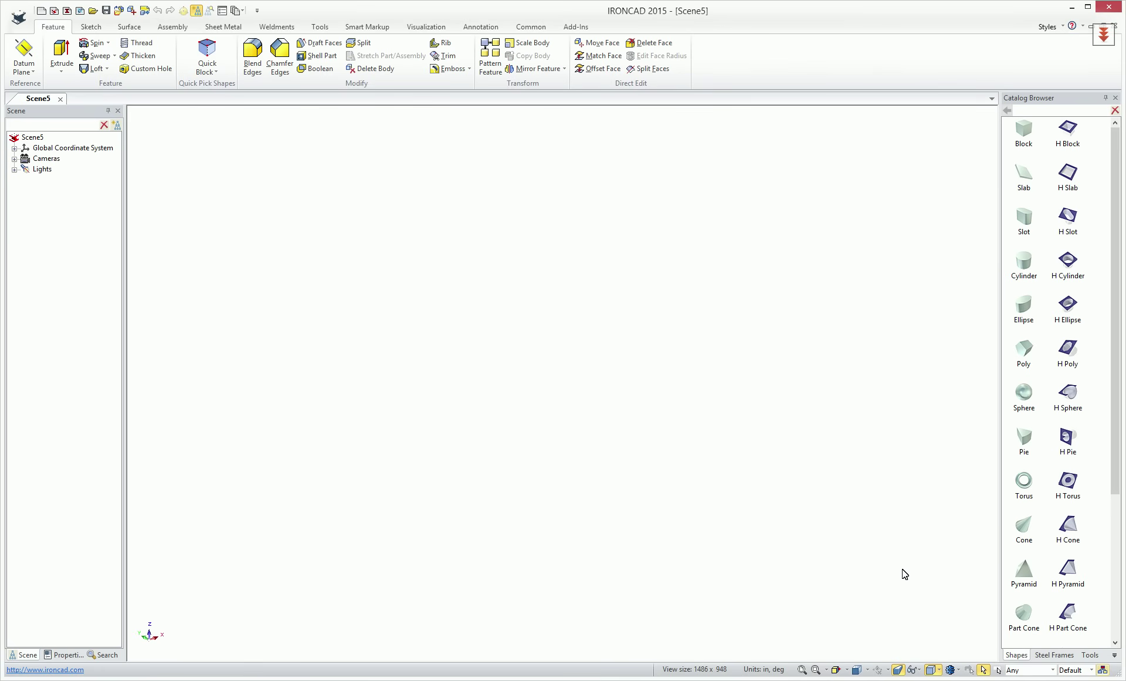
- Switch new parts to Structured Part and drop a Block into the empty scene
click(958, 670)
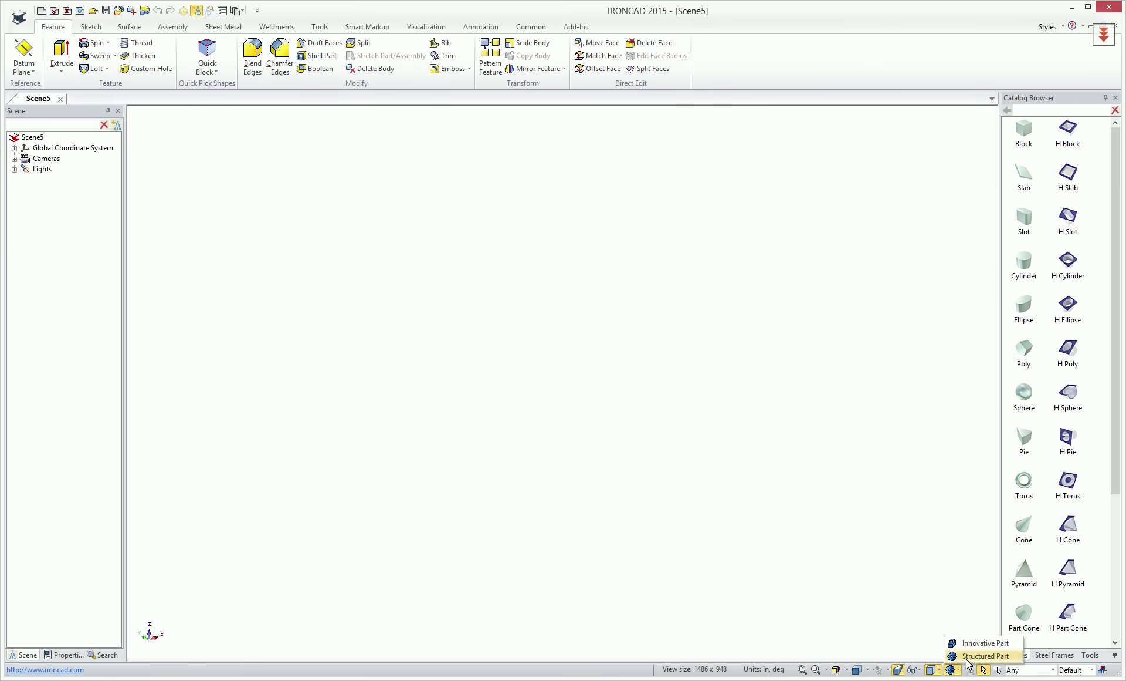
click(964, 653)
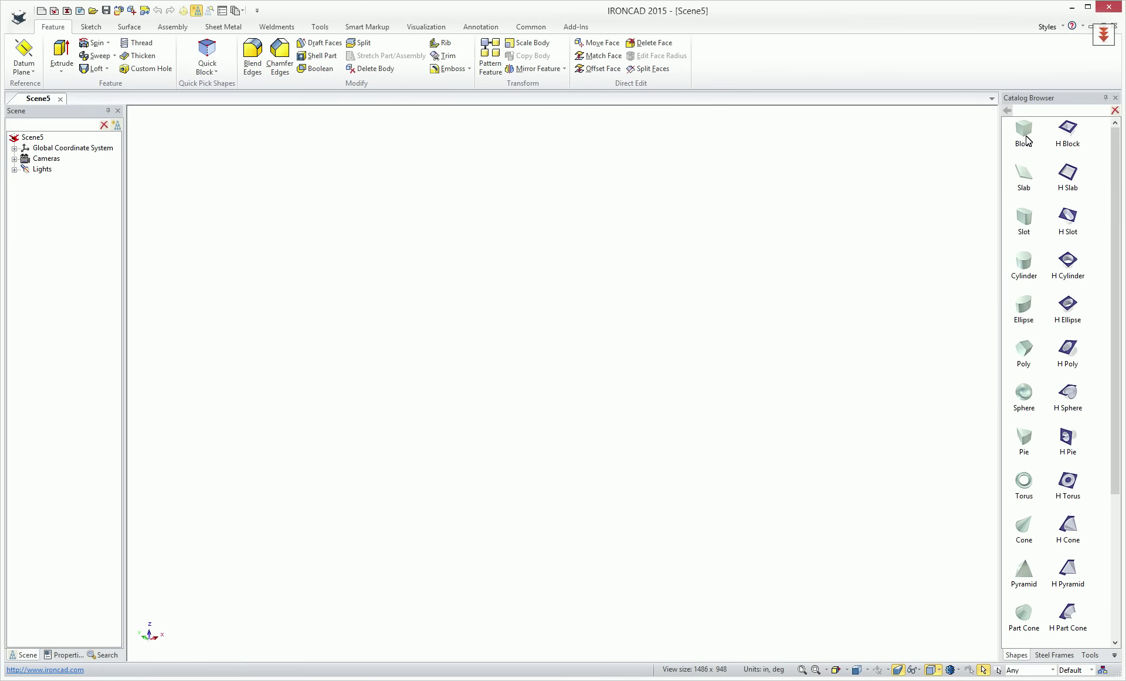
drag(1027, 134, 585, 413)
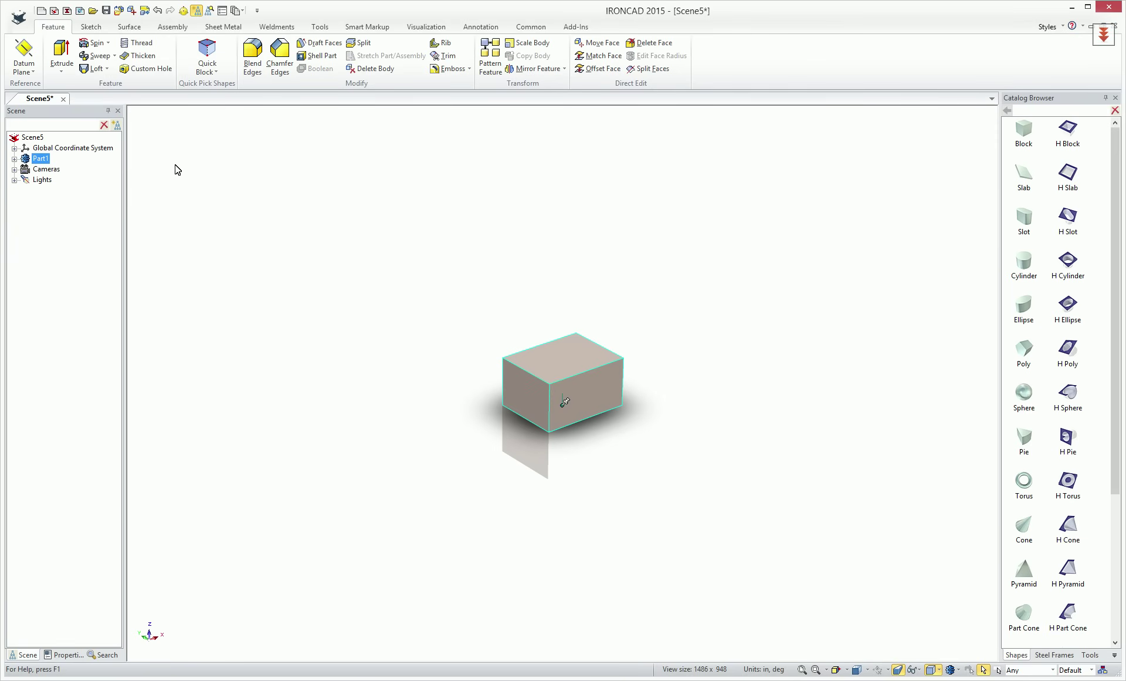
- Make Part1 active and stretch the block into a large box about 3.295 tall
right_click(584, 384)
click(625, 64)
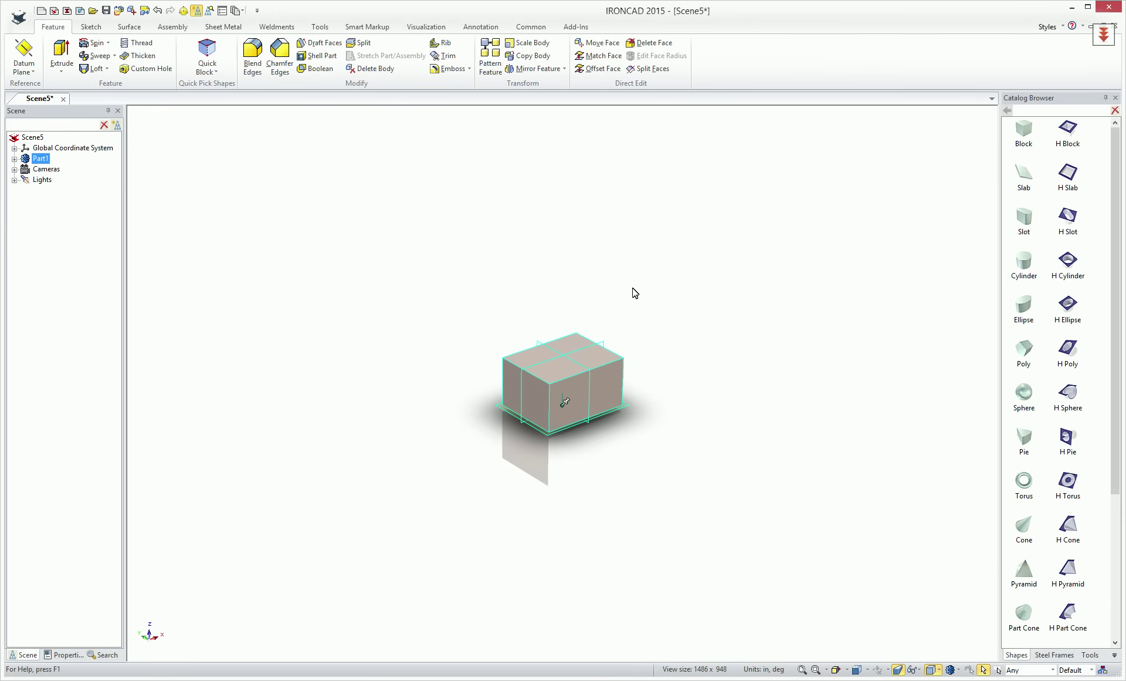
click(608, 376)
drag(607, 365, 765, 320)
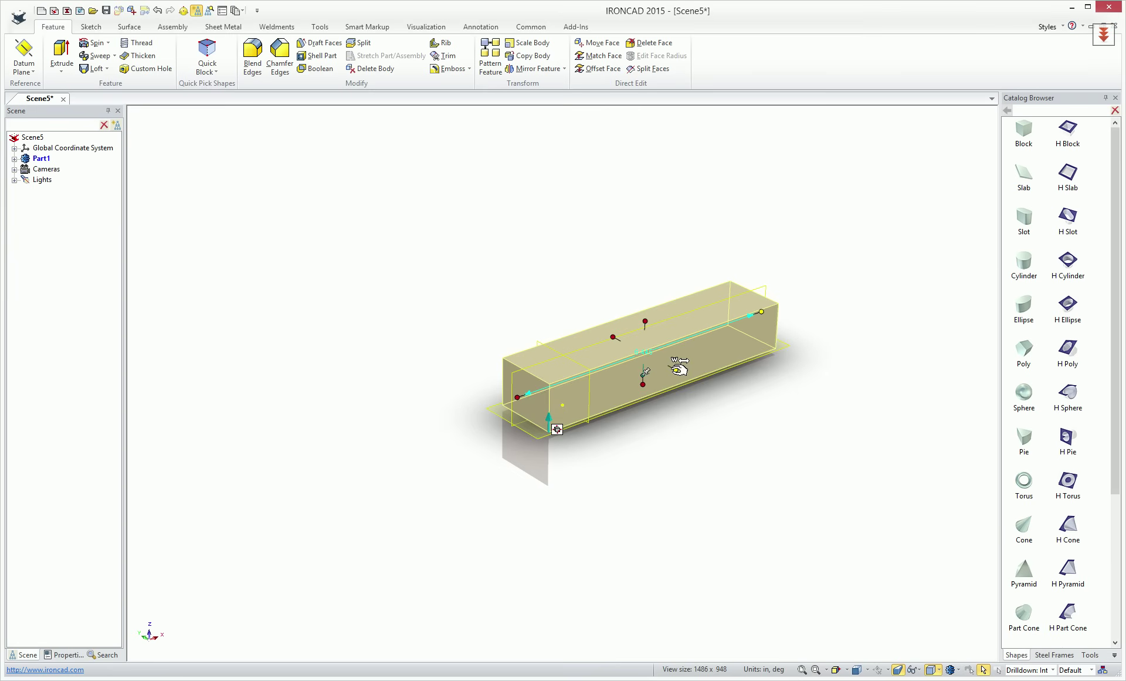
drag(675, 370, 796, 432)
drag(703, 352, 698, 261)
drag(753, 433, 634, 434)
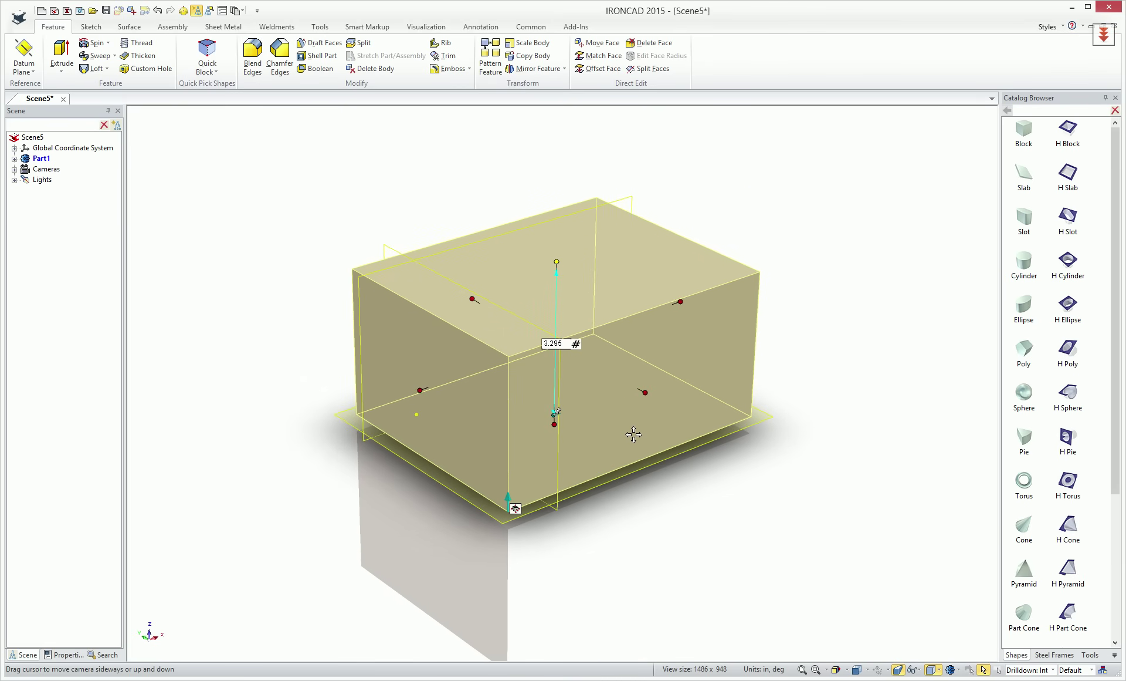
click(678, 521)
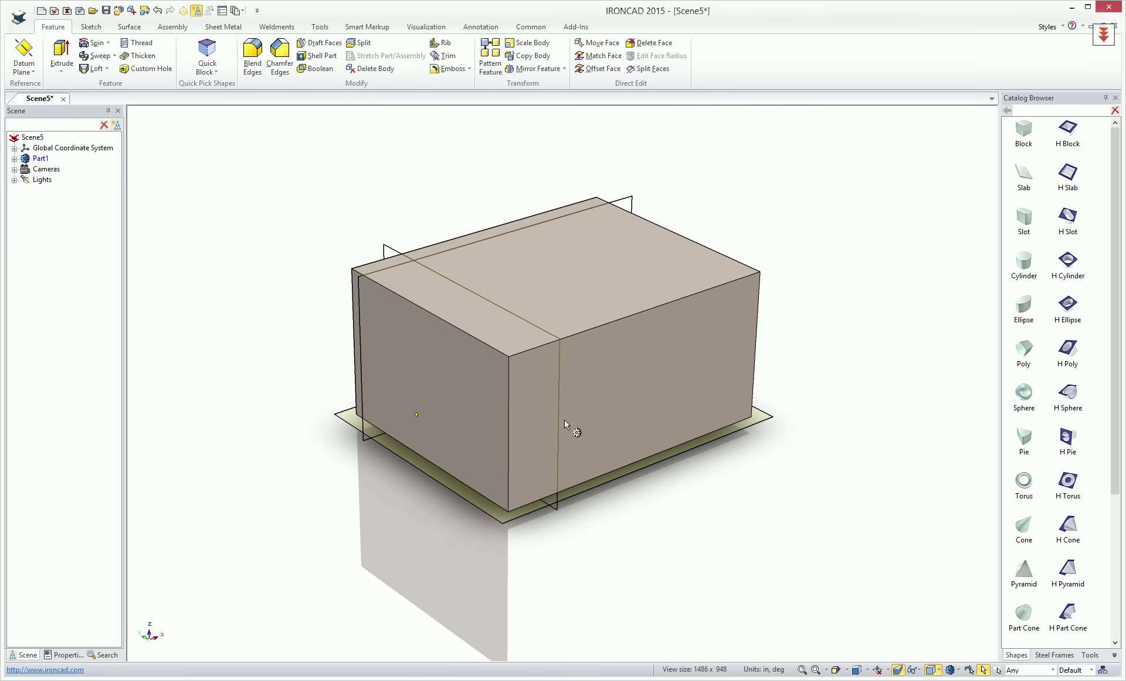
- Extract the block faces' edges as a 3D curve, then return to an isometric view
click(456, 412)
click(460, 412)
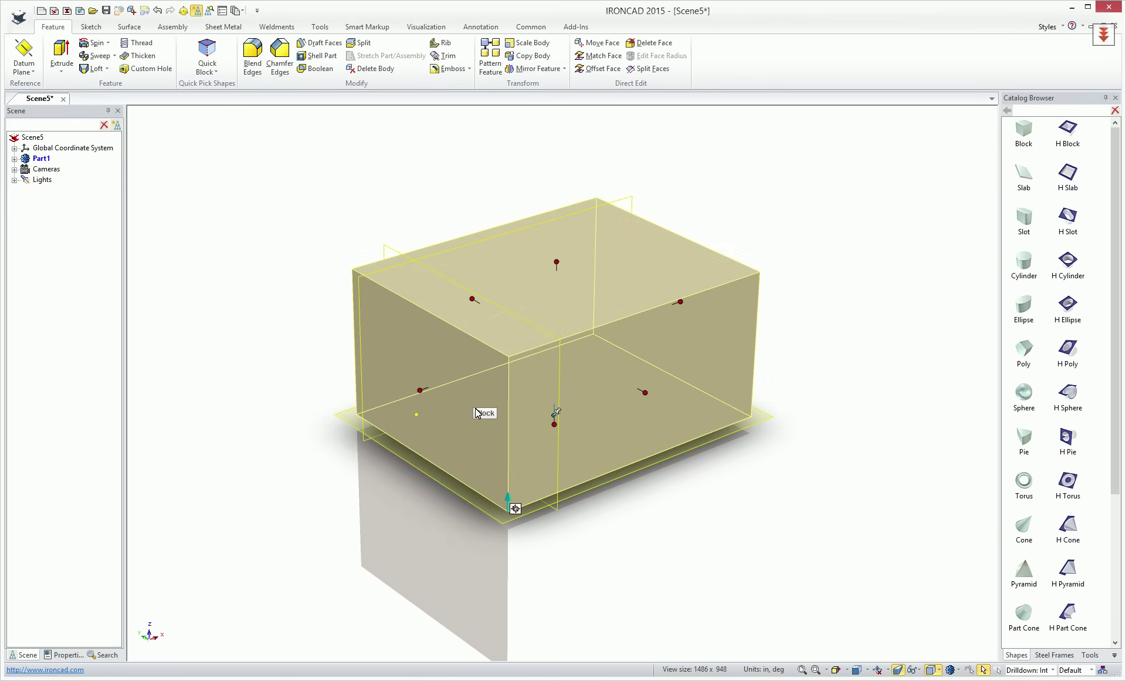
click(515, 409)
middle_drag(526, 414, 603, 375)
right_click(603, 374)
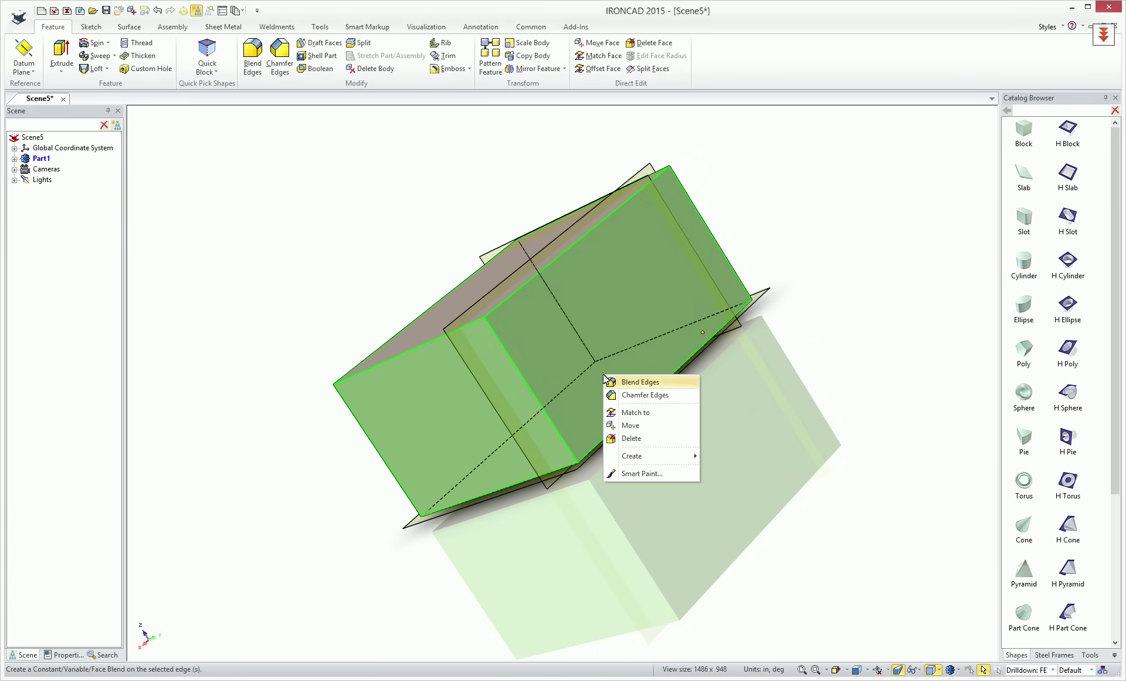
mouse_move(632, 456)
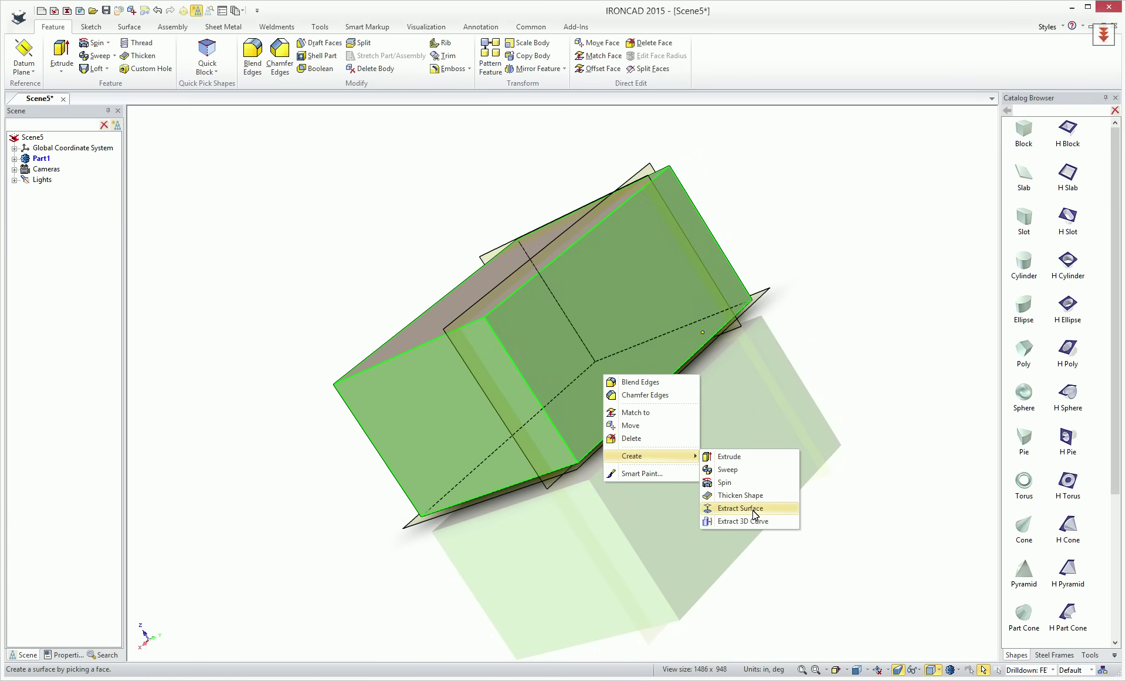
click(751, 521)
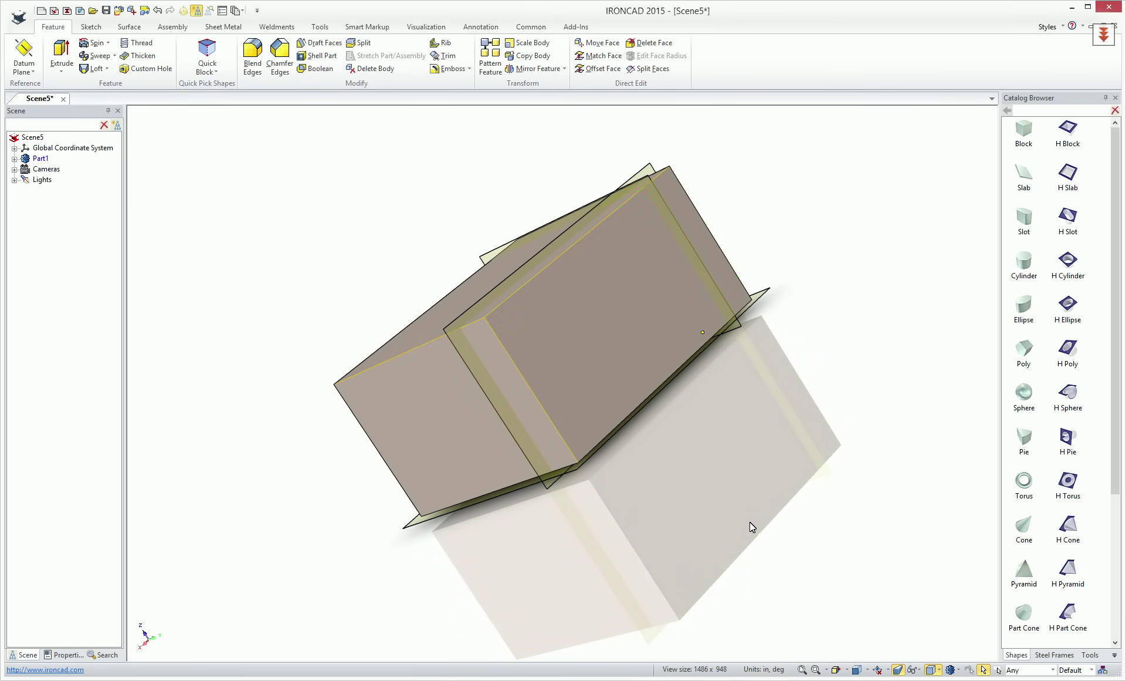
middle_drag(513, 543, 835, 427)
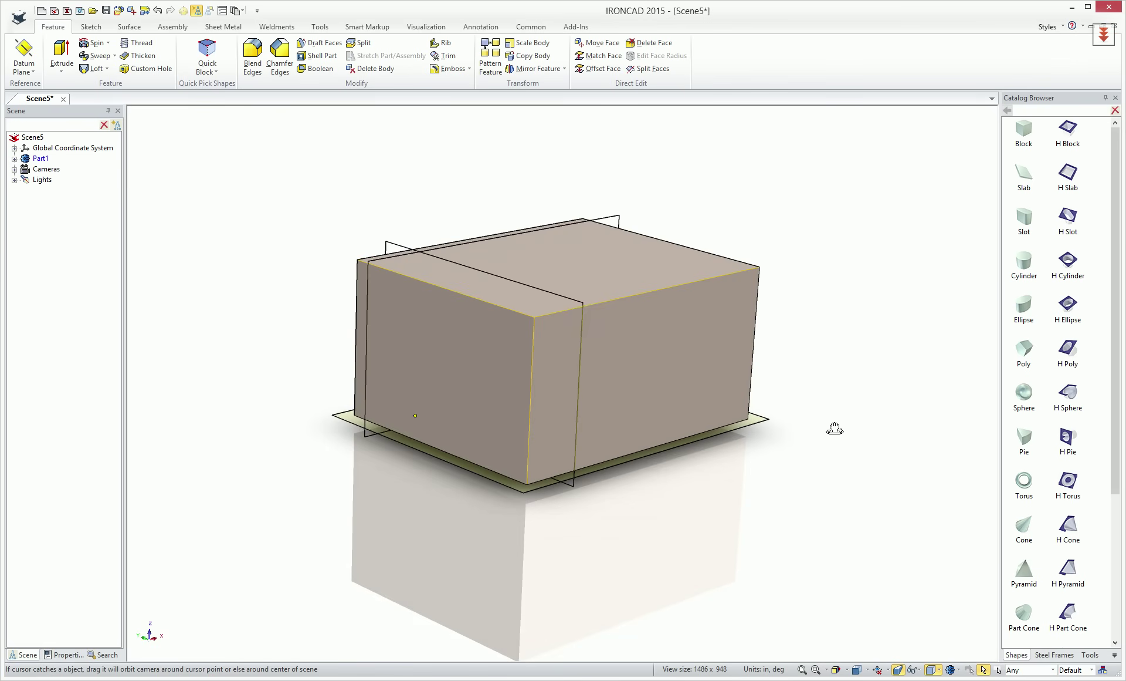
middle_drag(402, 327, 532, 390)
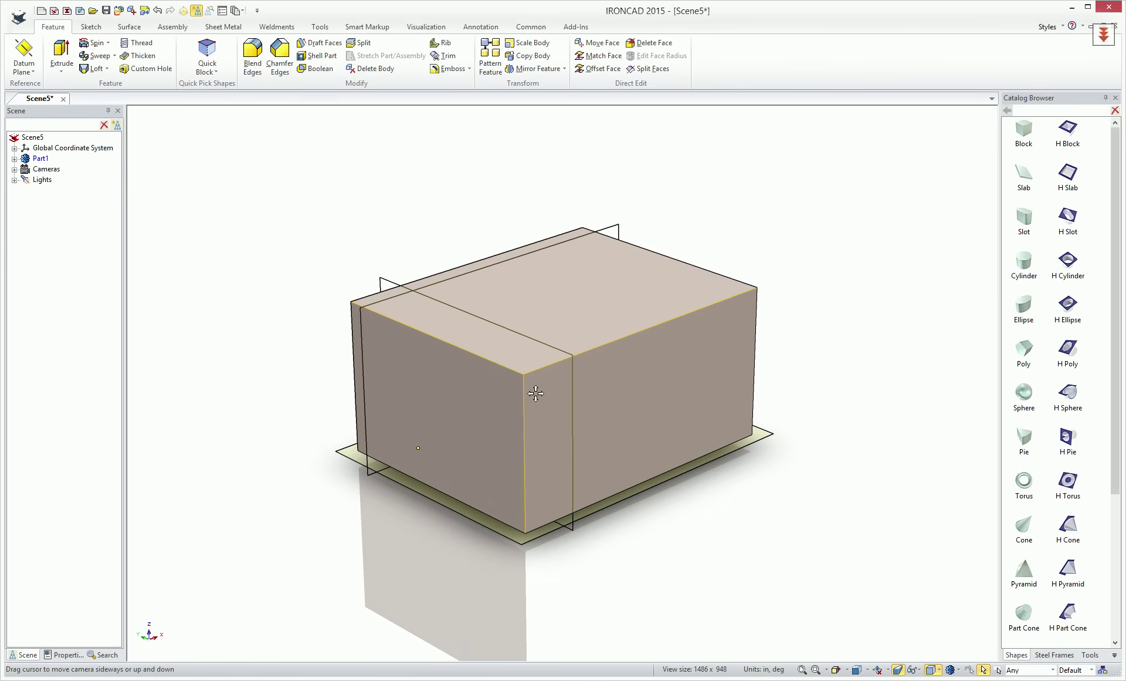
- Hide Body<1> under Part1's Bodies in the Scene tree
click(14, 159)
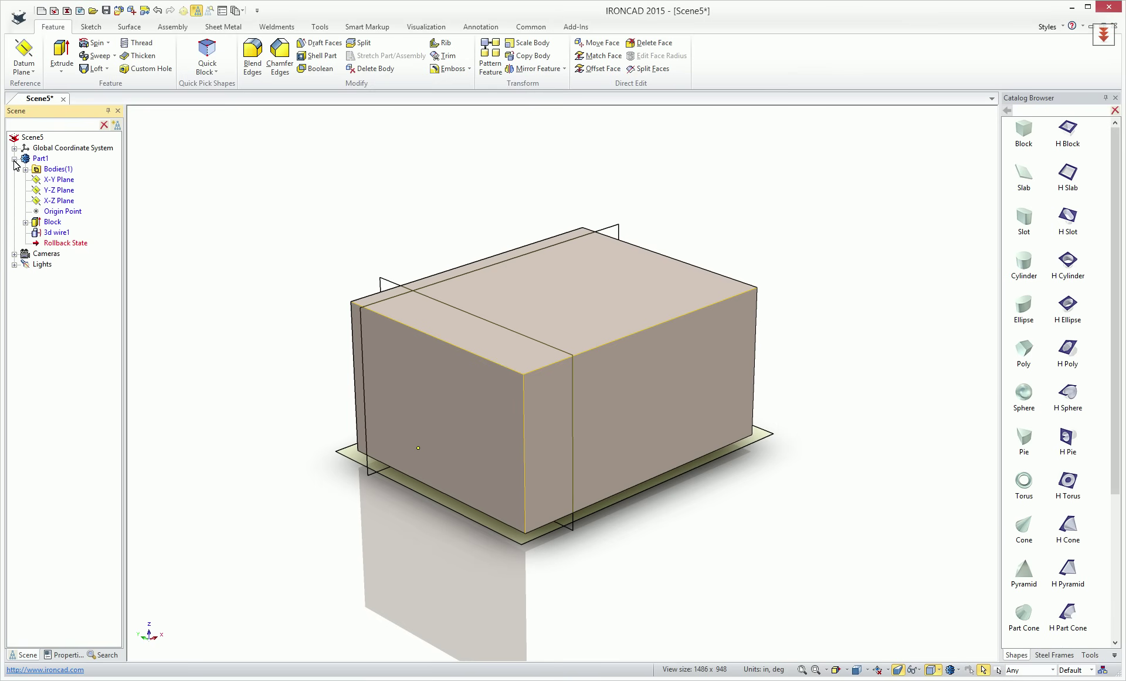
click(25, 169)
right_click(49, 182)
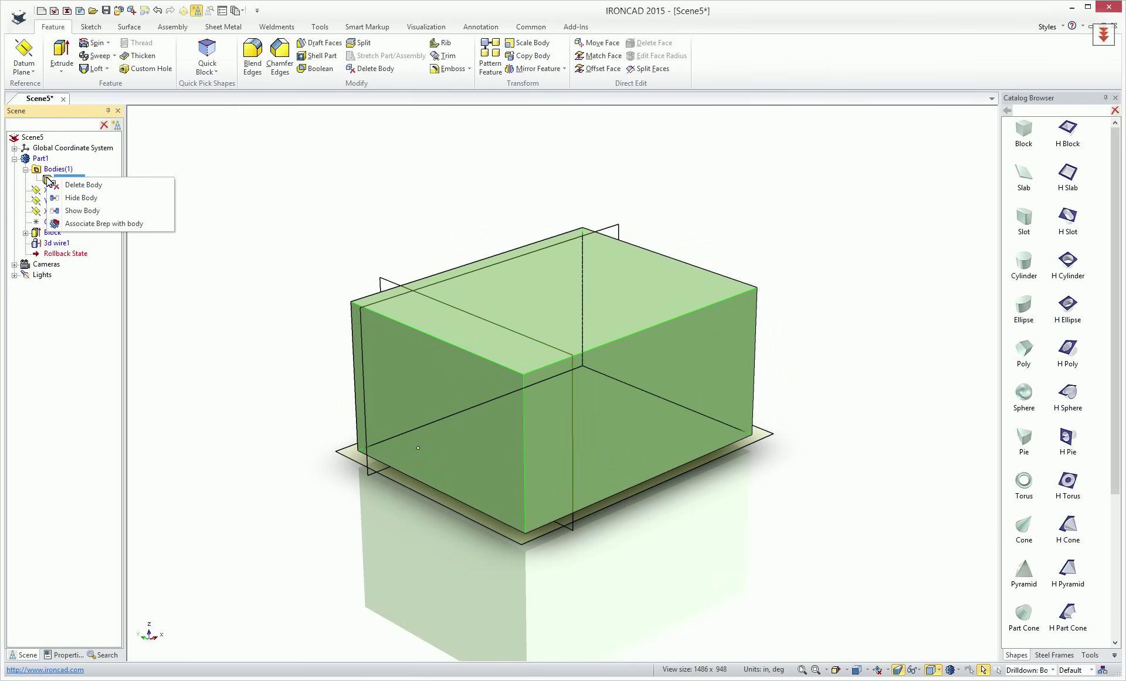
click(76, 201)
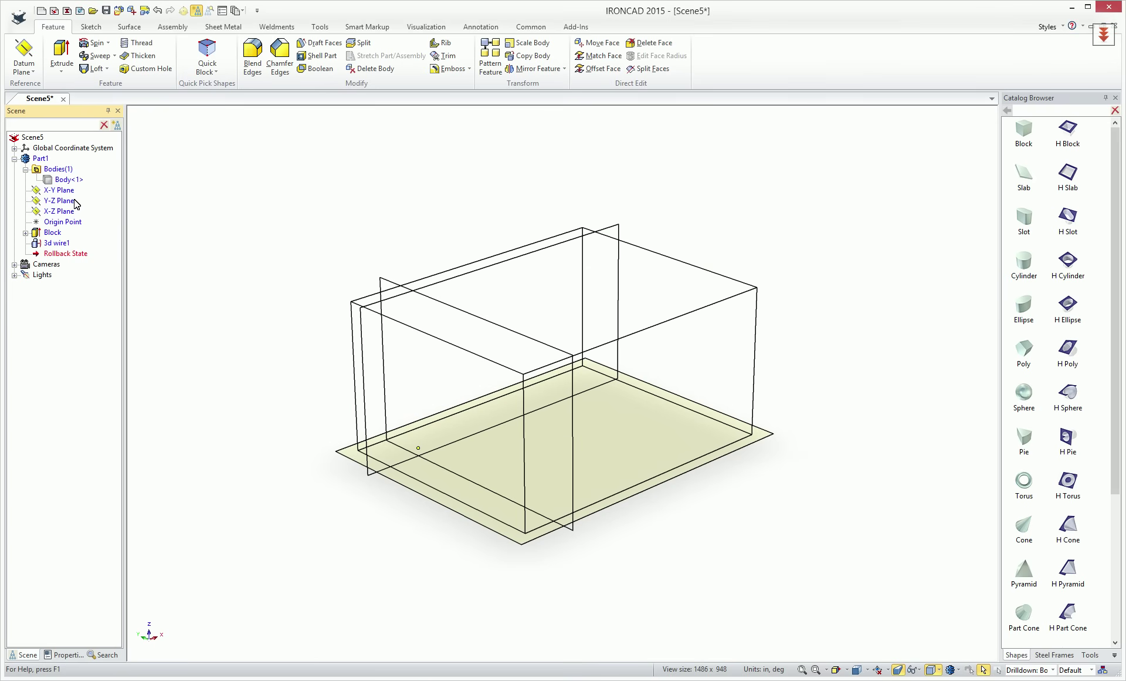
- Hide the Y-Z Plane, X-Z Plane and Origin Point
drag(39, 201, 38, 226)
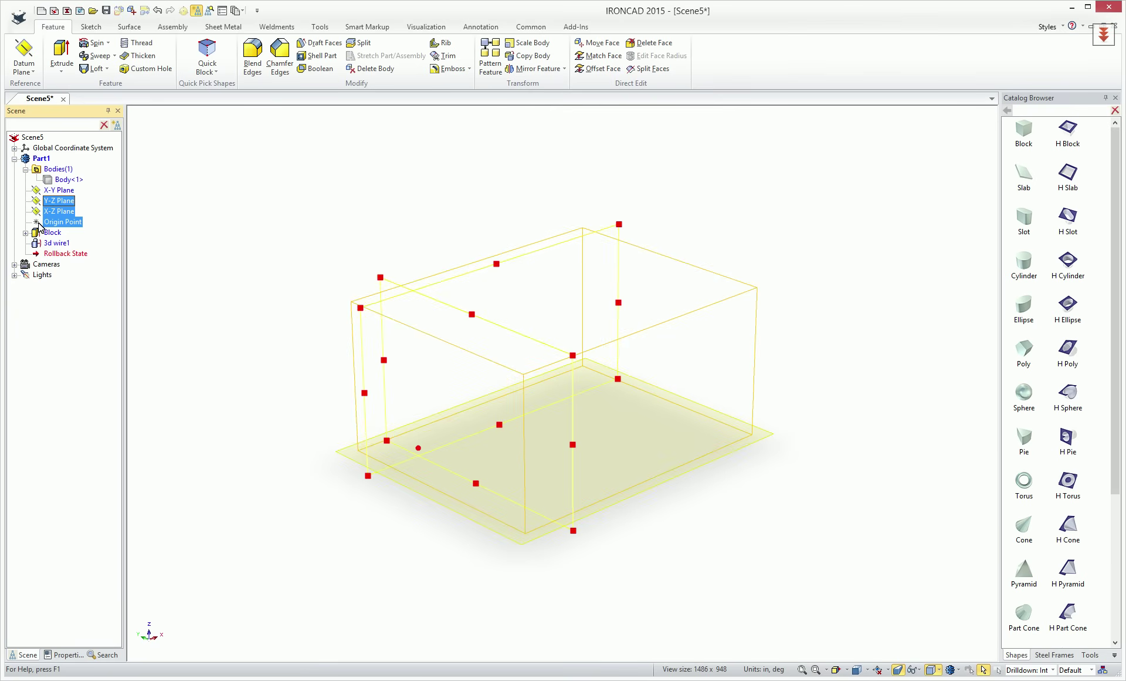
right_click(38, 223)
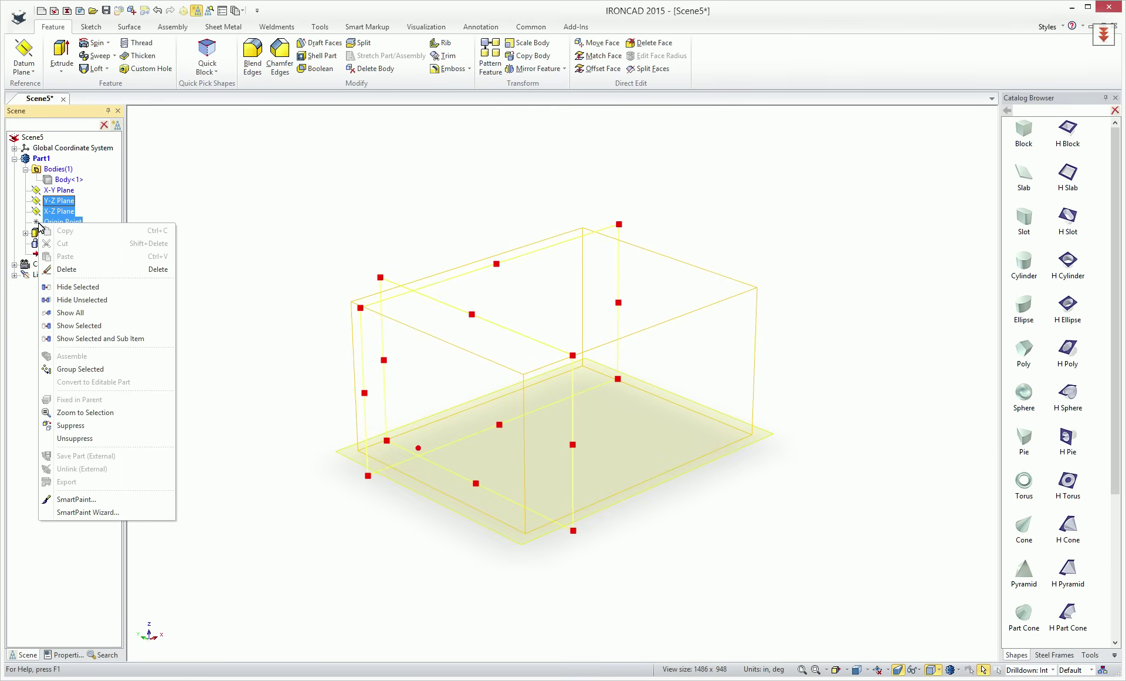
click(74, 287)
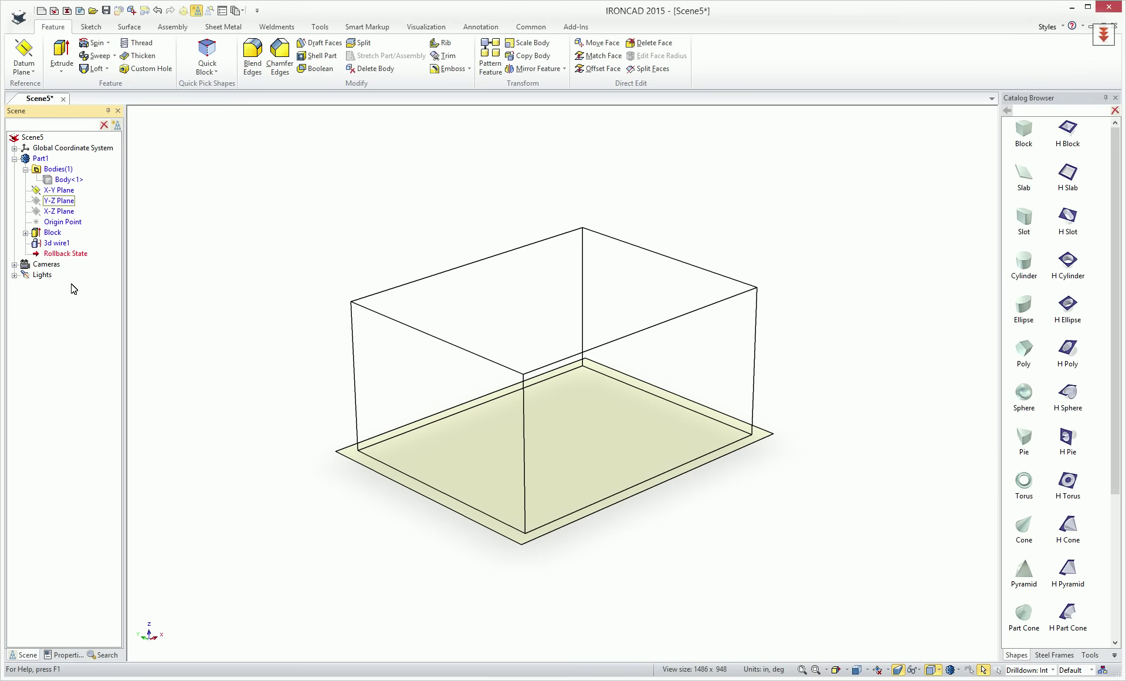
- Resize the block to about 9.843 long and 9.186 deep, make it taller, and fit the view
click(37, 236)
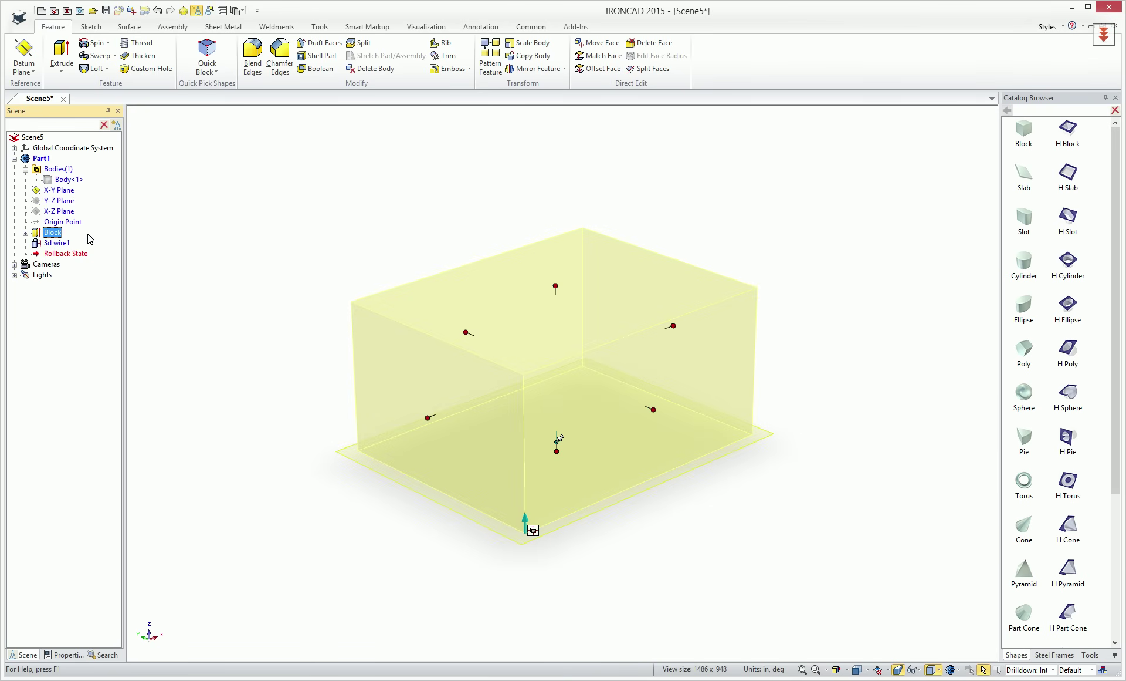
drag(674, 327, 835, 297)
drag(712, 385, 829, 431)
drag(671, 288, 687, 212)
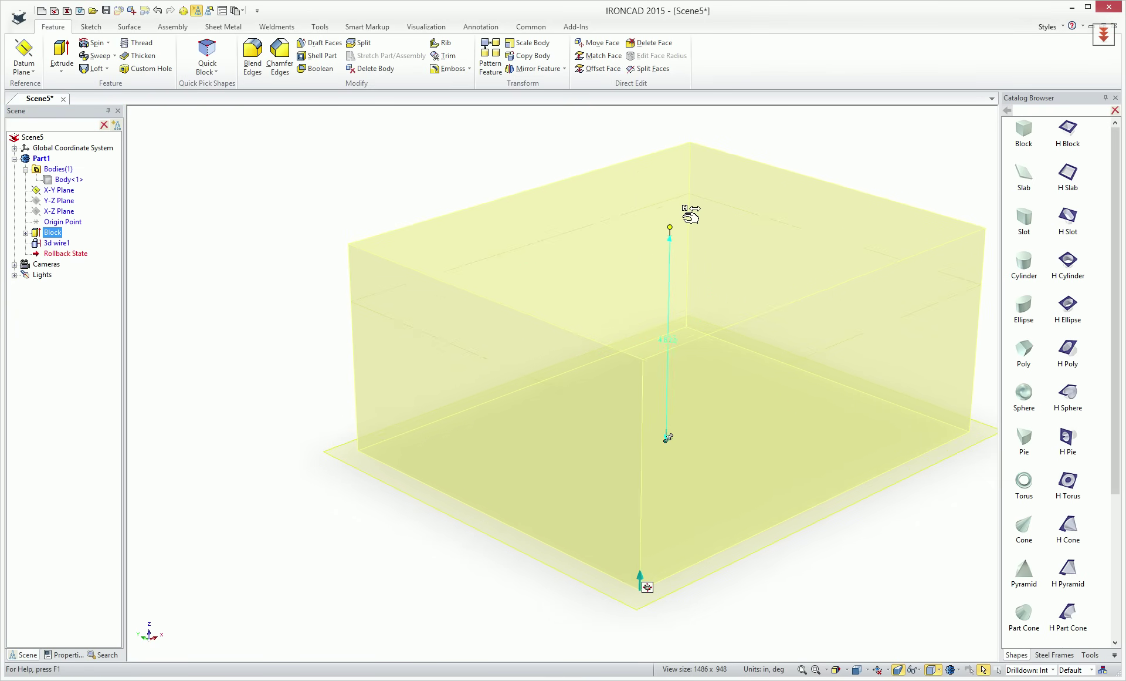
click(362, 203)
key(F8)
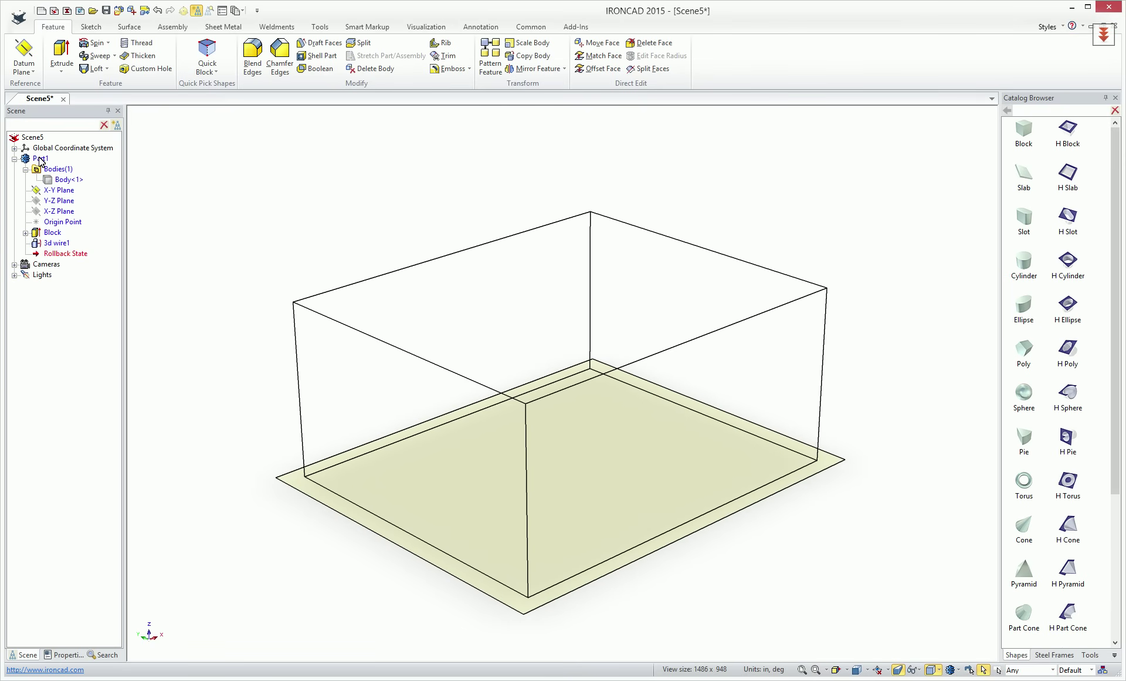
- Start a structural frame member using the ISO standard and Square tube family, showing its sizes
click(274, 28)
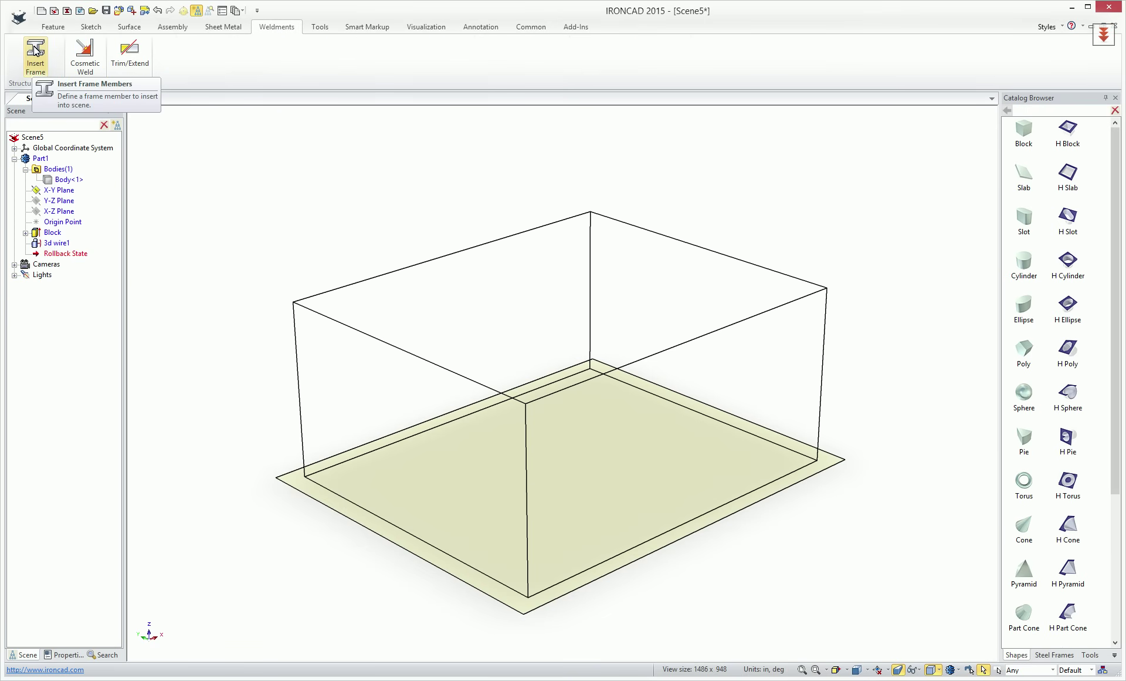
click(31, 68)
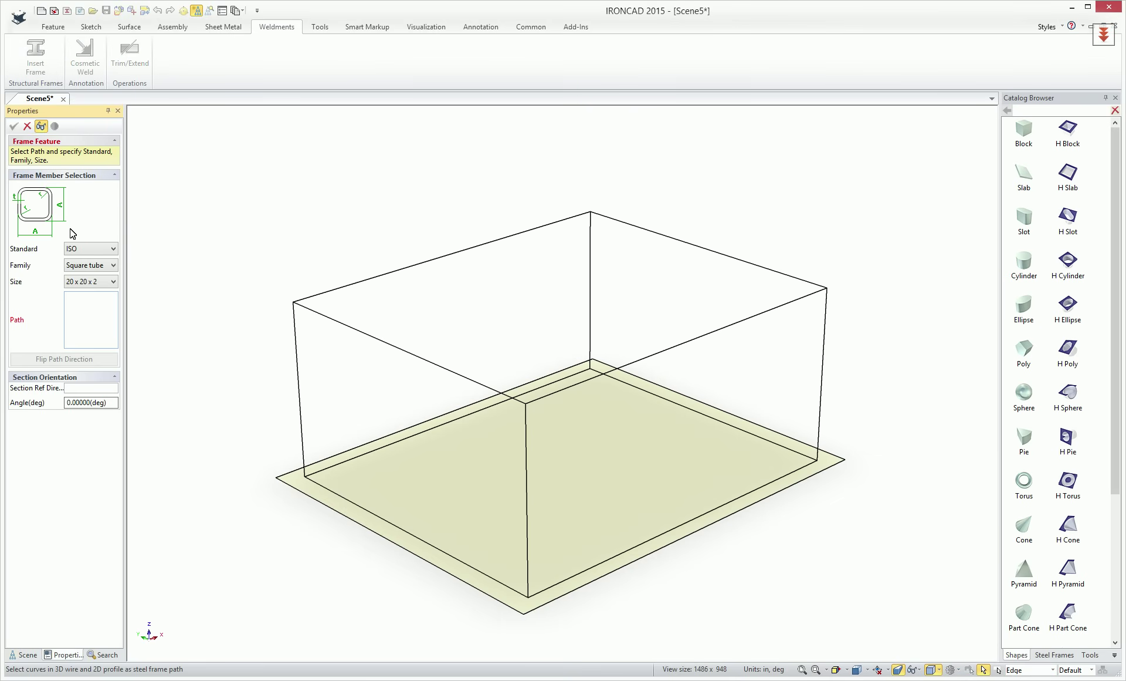
click(82, 248)
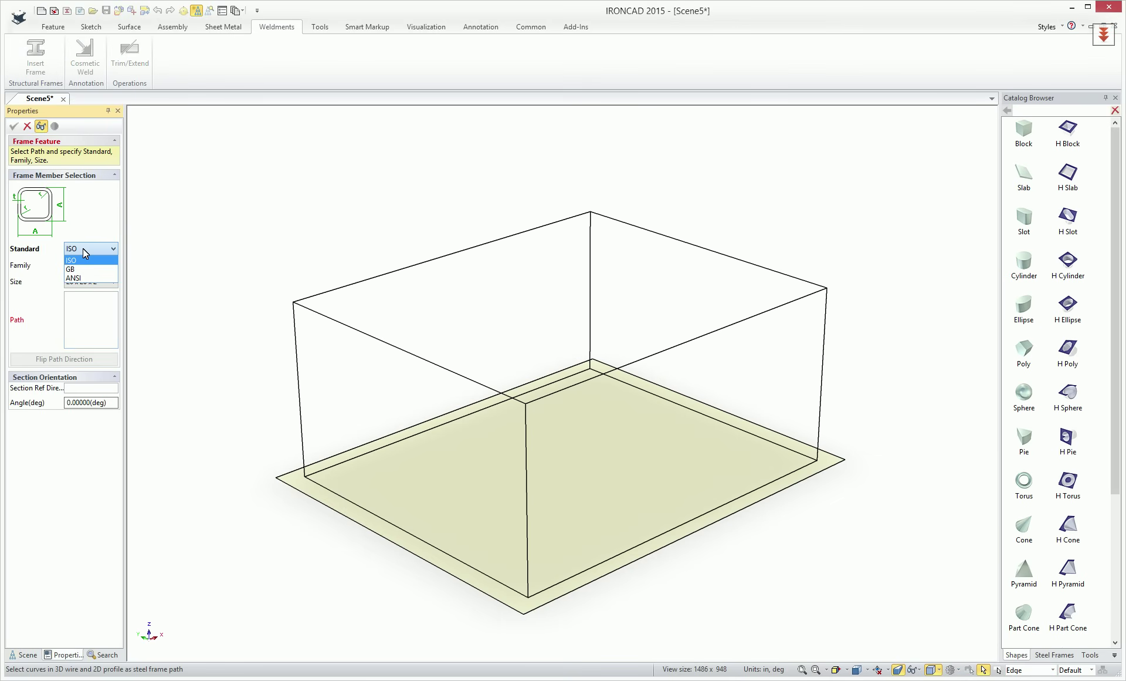
click(83, 248)
click(84, 267)
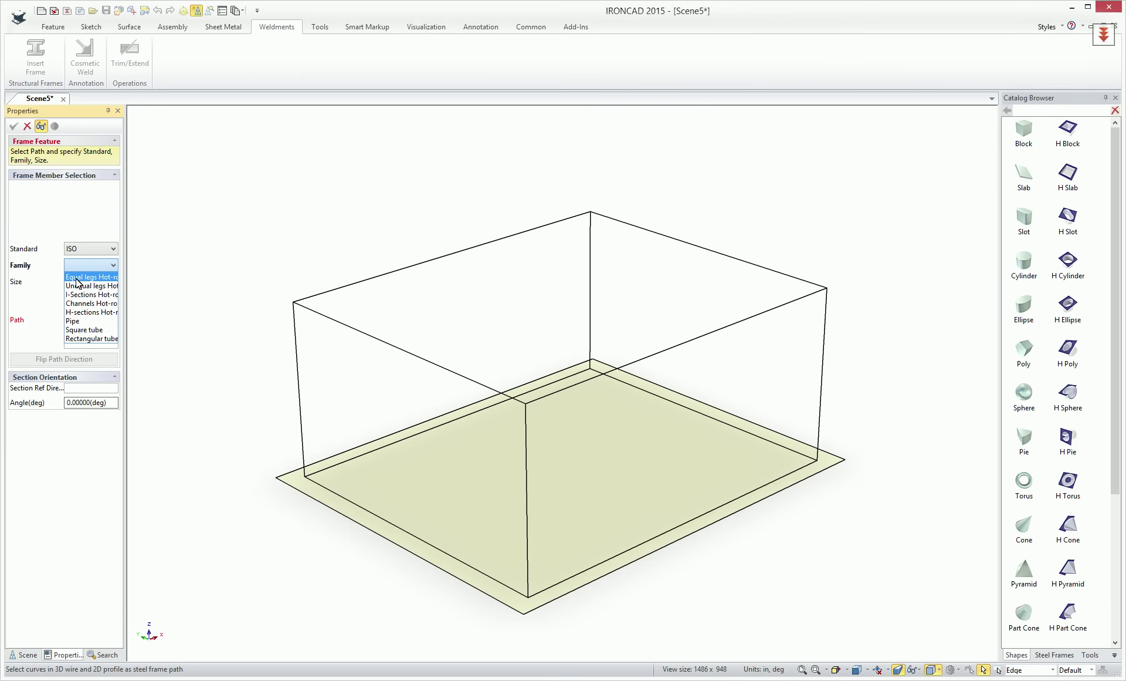
click(90, 278)
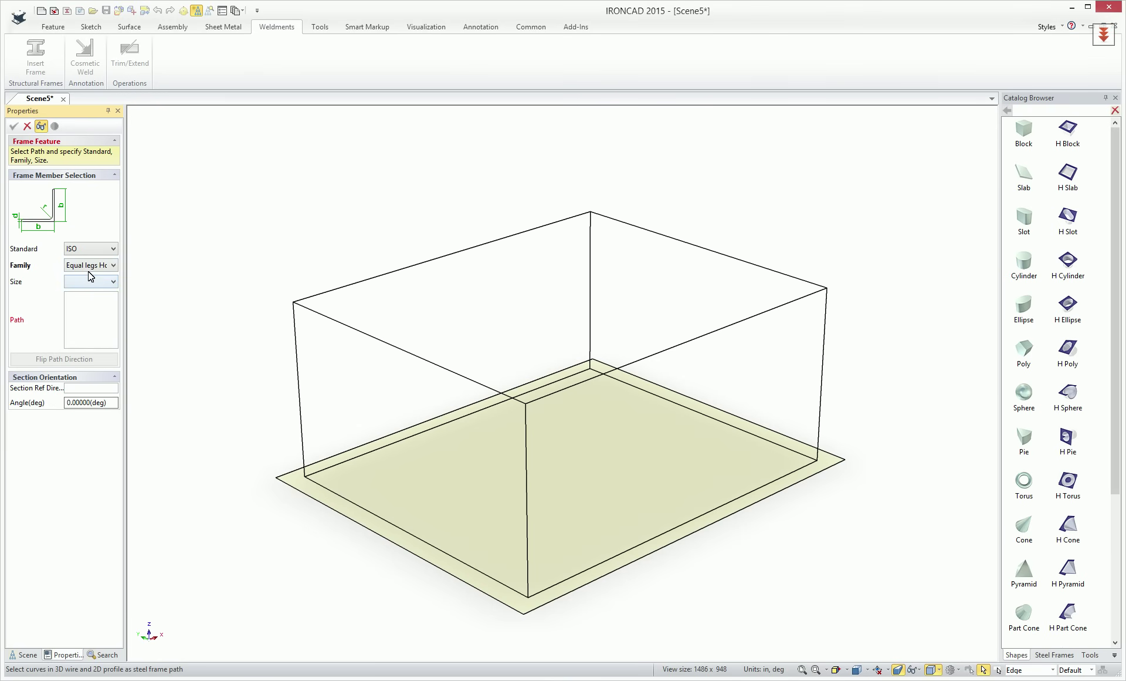
click(91, 268)
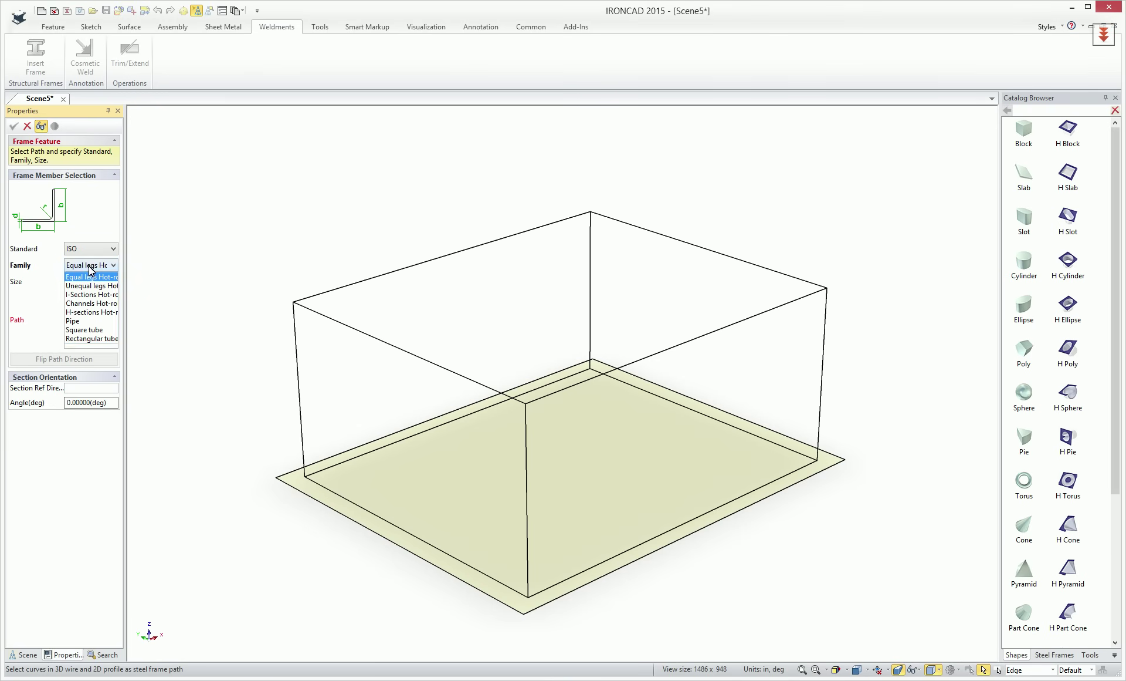
click(88, 330)
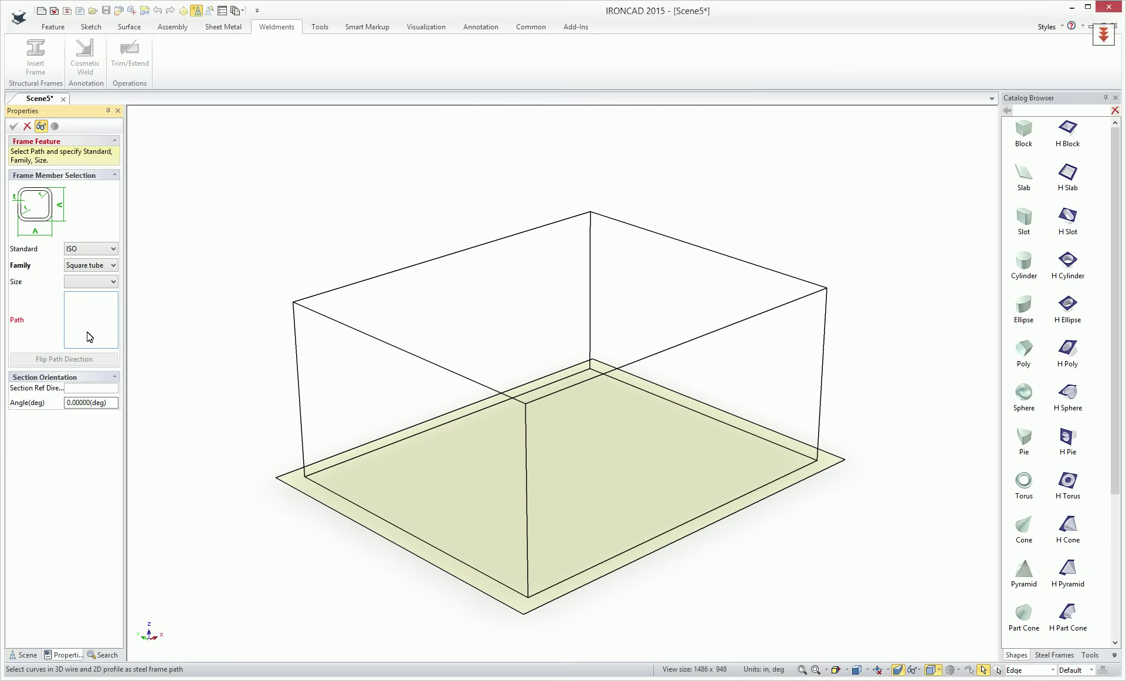
click(103, 283)
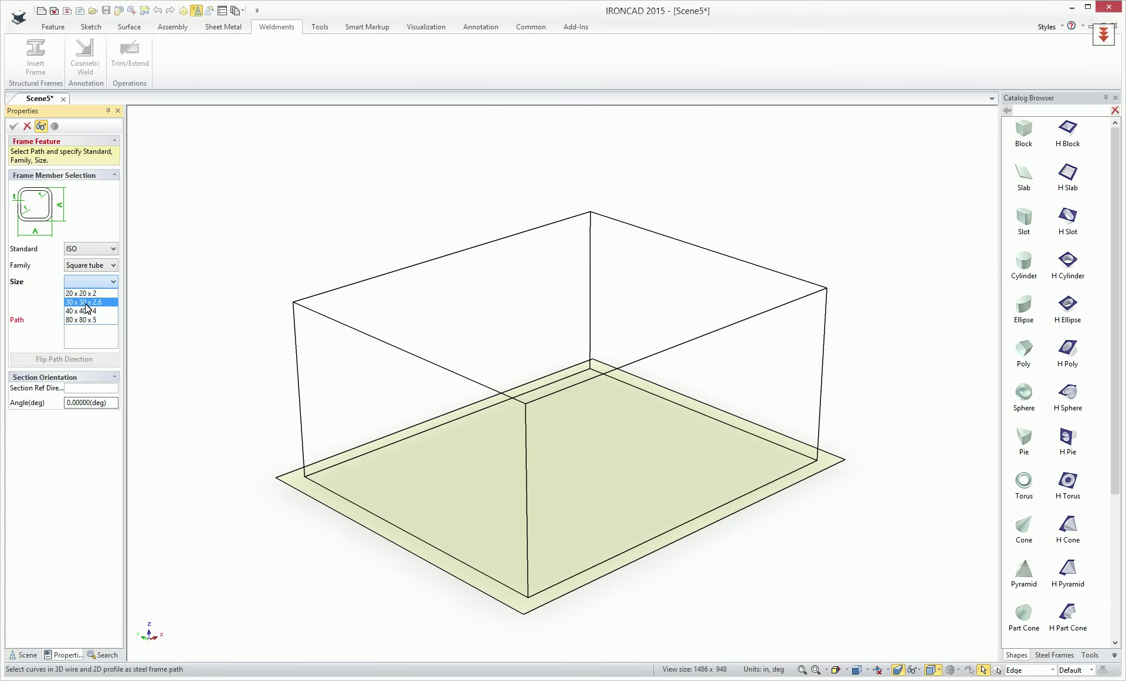
- Choose size 30 x 30 x 2.6 and pick the four top wire edges as the path
click(85, 303)
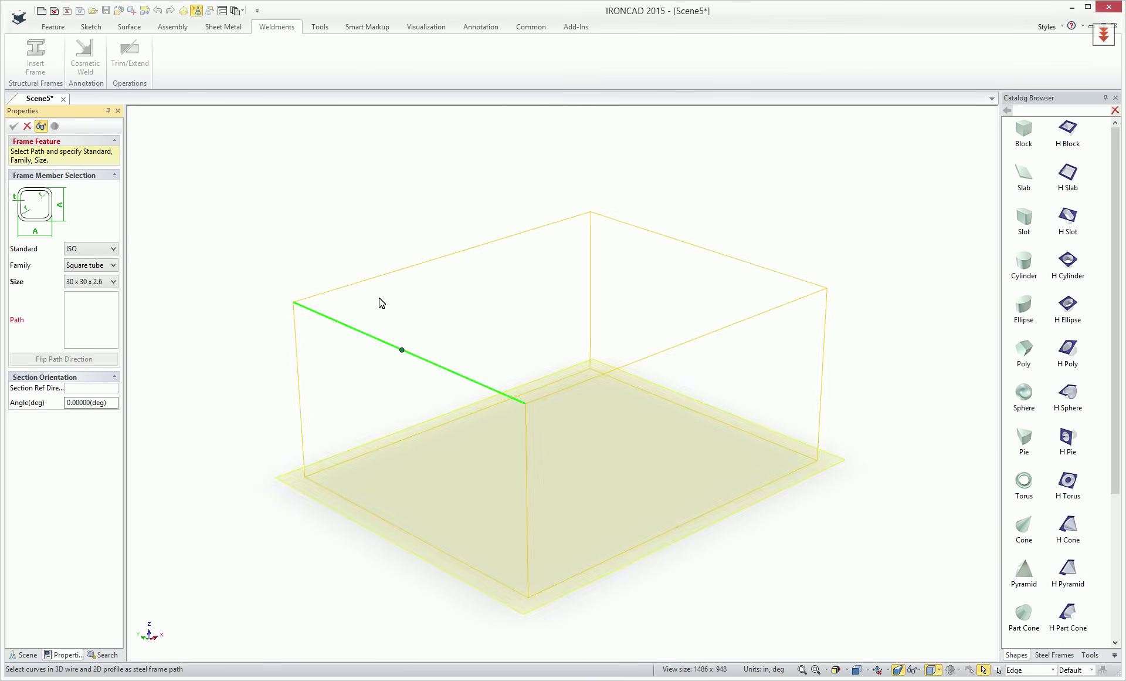
click(383, 281)
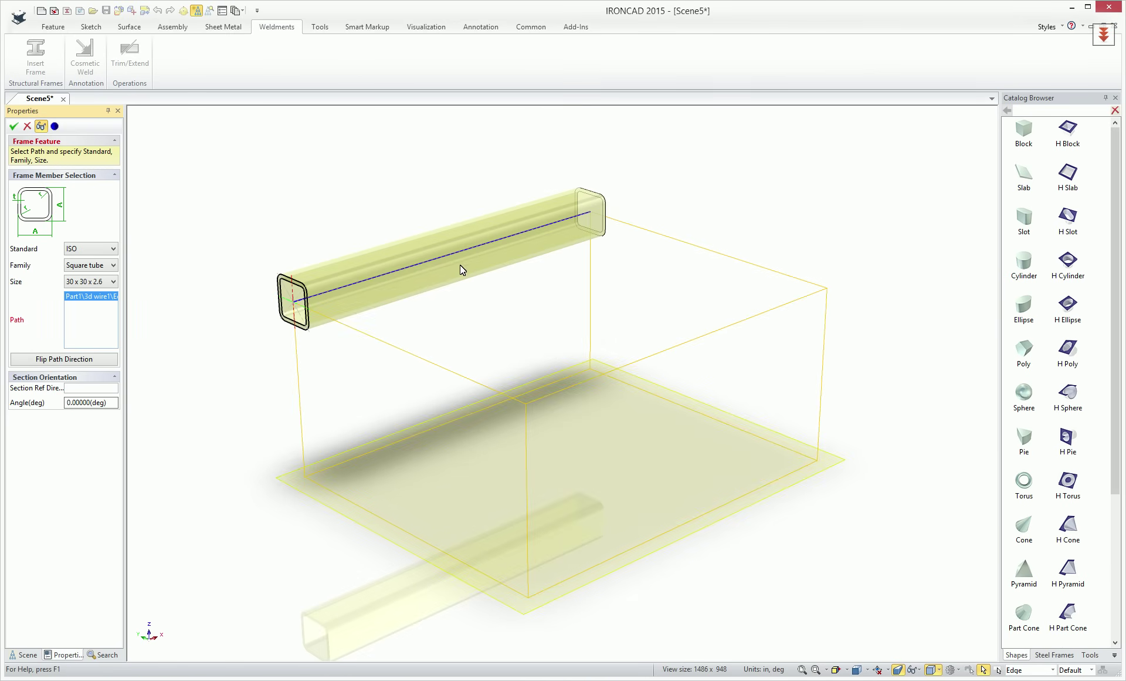
click(671, 245)
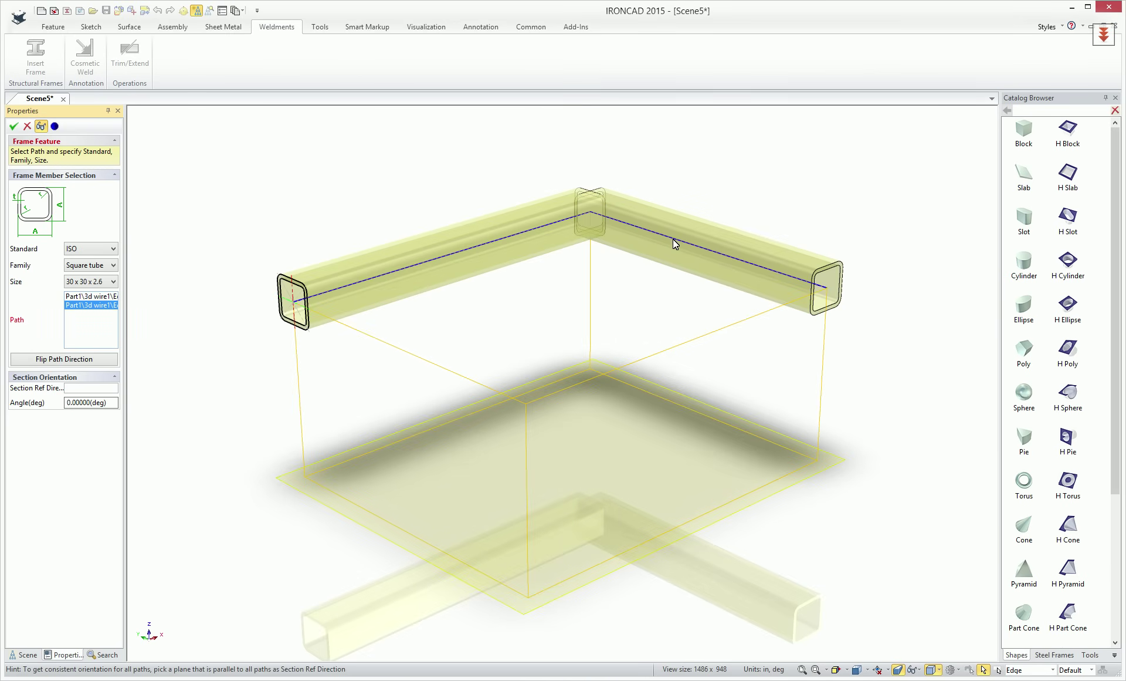
click(684, 345)
click(427, 367)
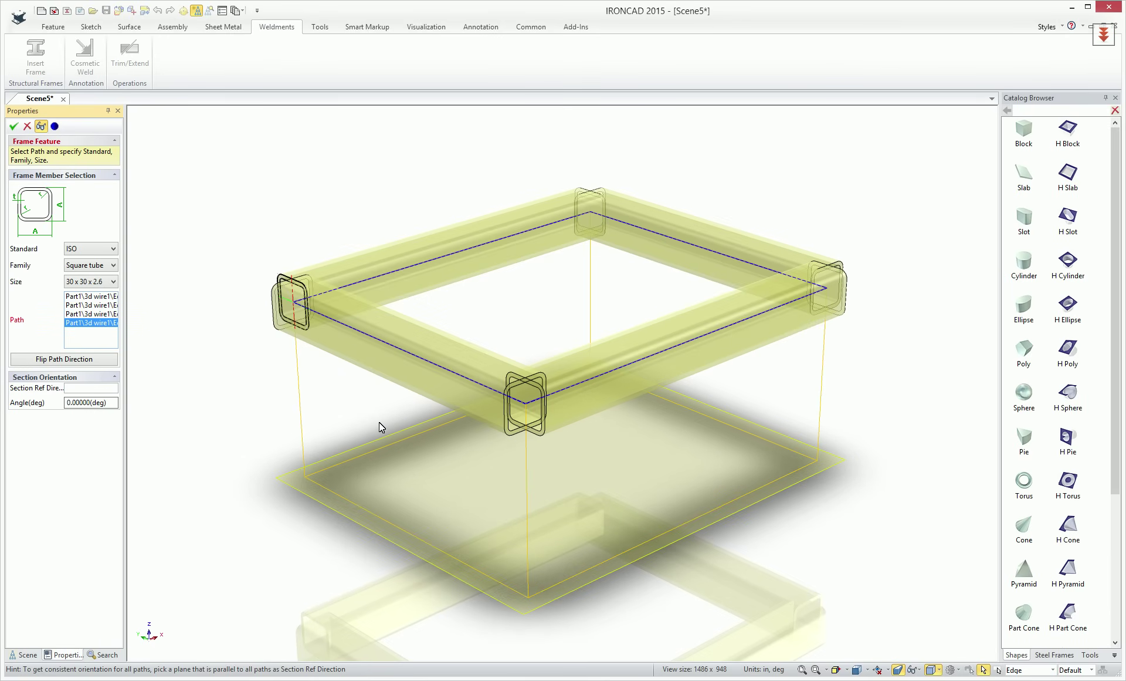
middle_drag(395, 425, 510, 442)
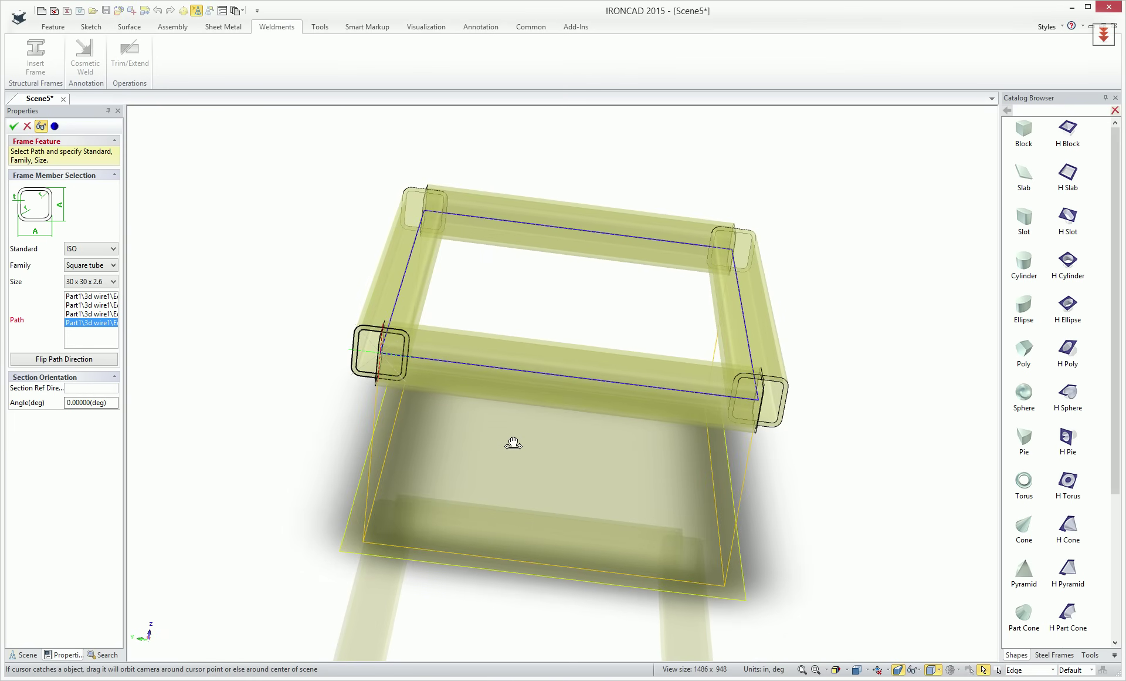
- Snap the tube profile's anchor to its section corner and inspect the shifted frame
scroll(378, 352, up, 5)
scroll(536, 388, up, 1)
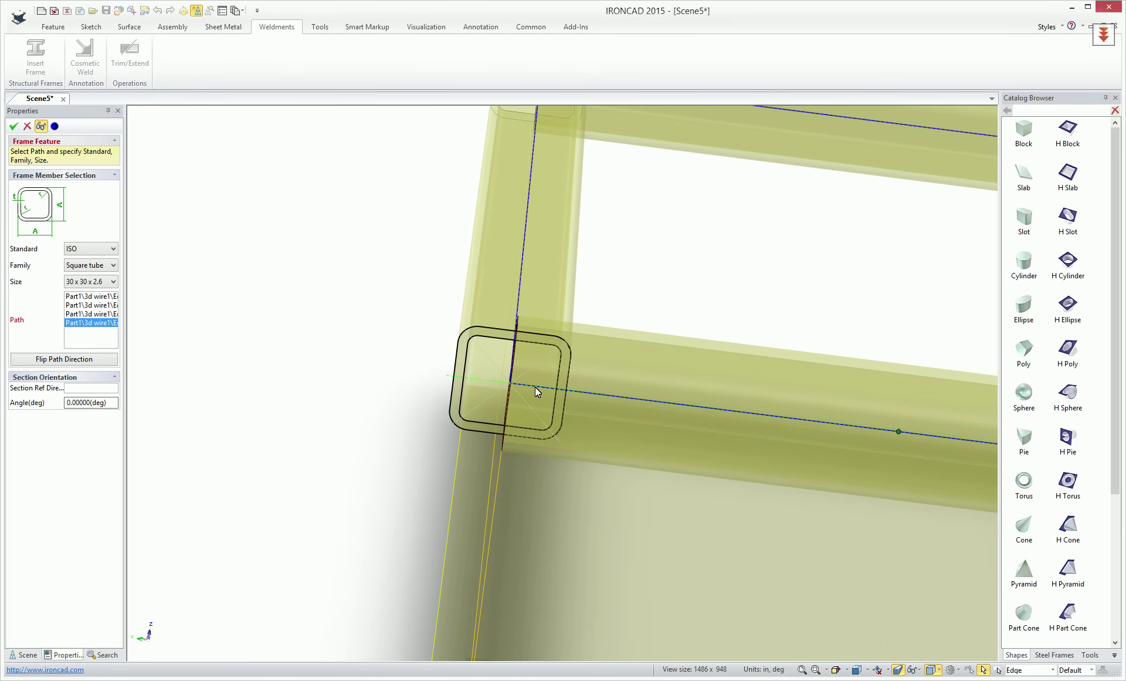
middle_drag(541, 395, 459, 330)
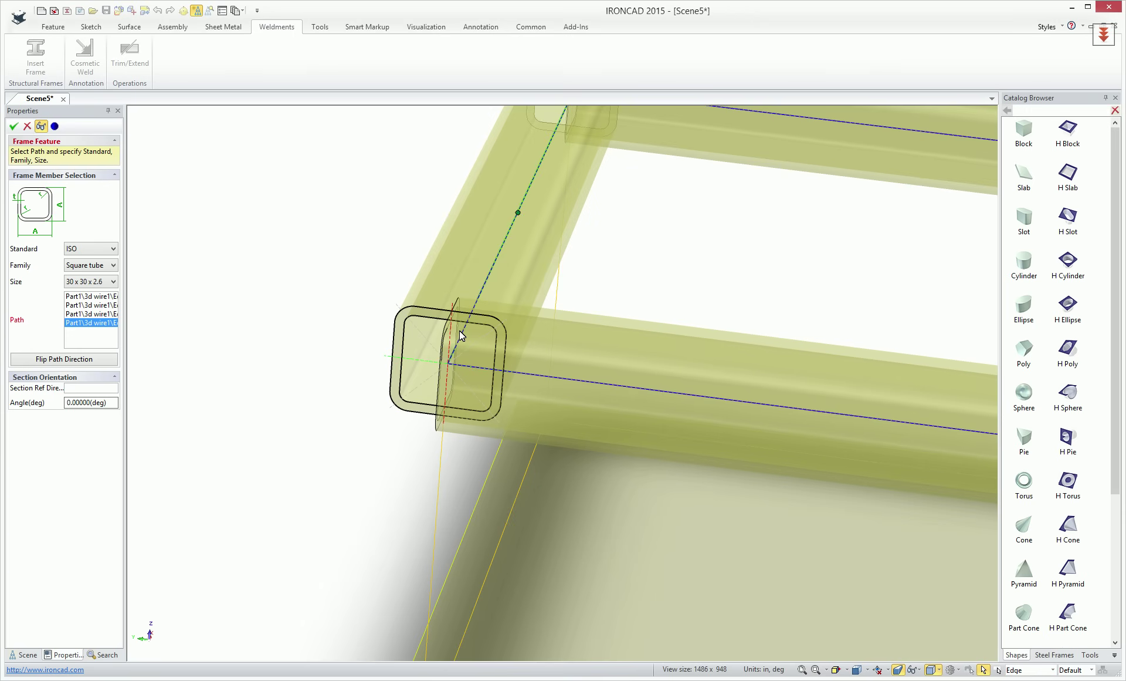
click(396, 305)
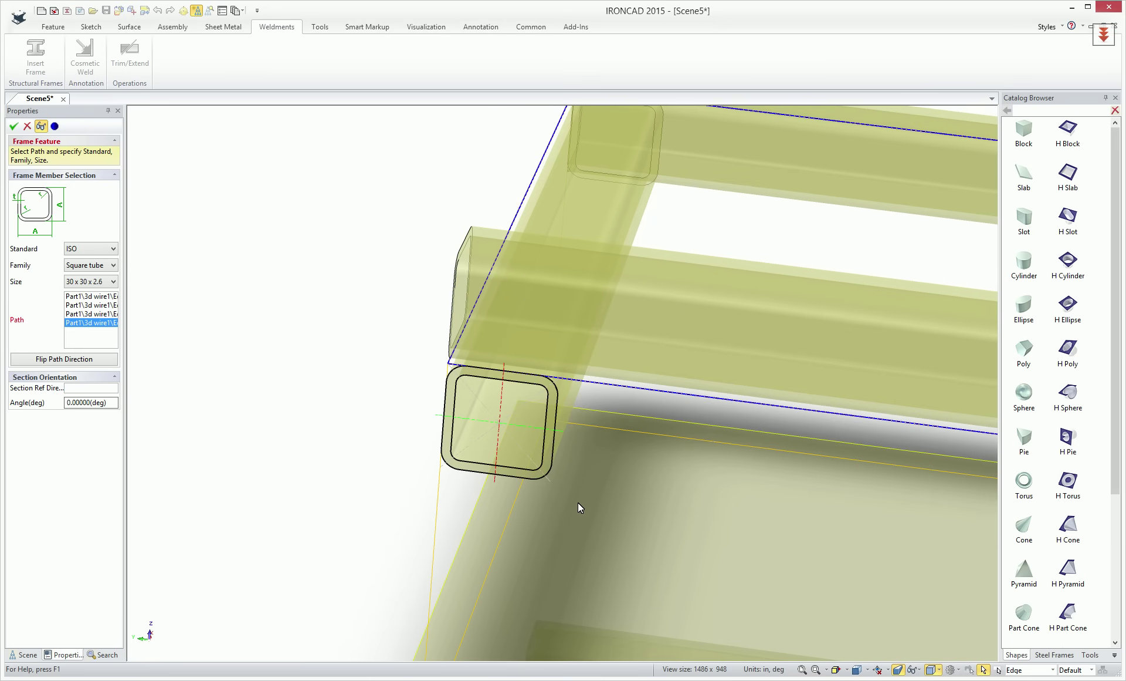
scroll(579, 502, down, 3)
middle_drag(579, 502, 678, 493)
middle_drag(885, 410, 757, 401)
middle_drag(495, 359, 540, 340)
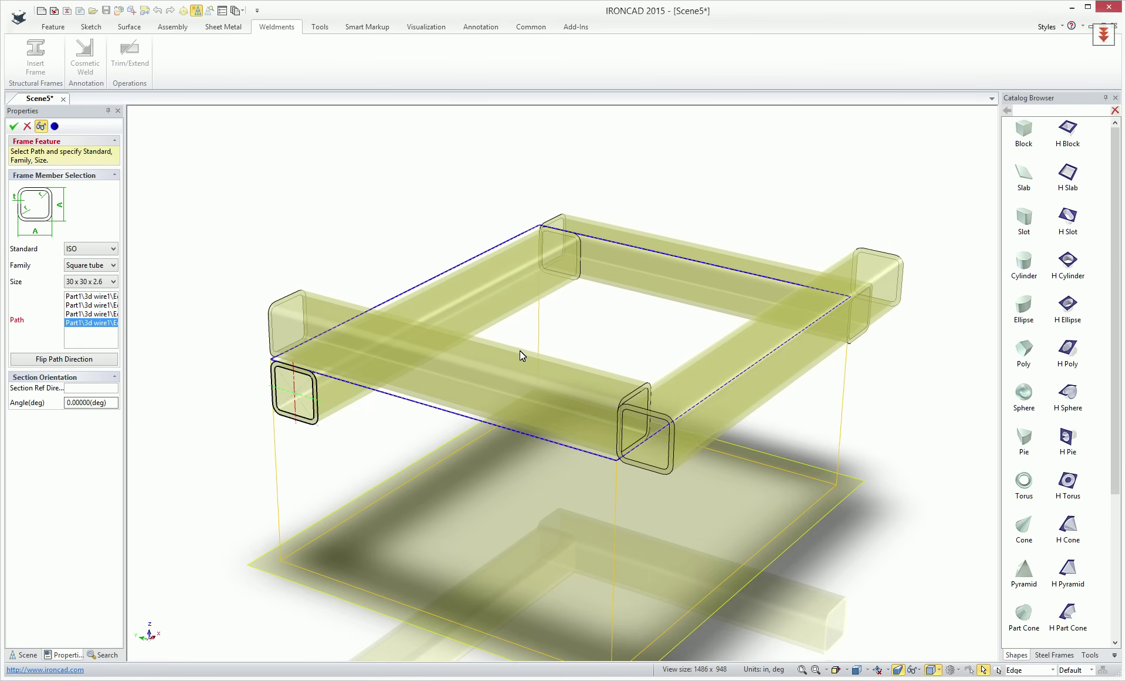
- Use the base plane as section reference, anchor at the opposite corner, and confirm the frame
click(80, 389)
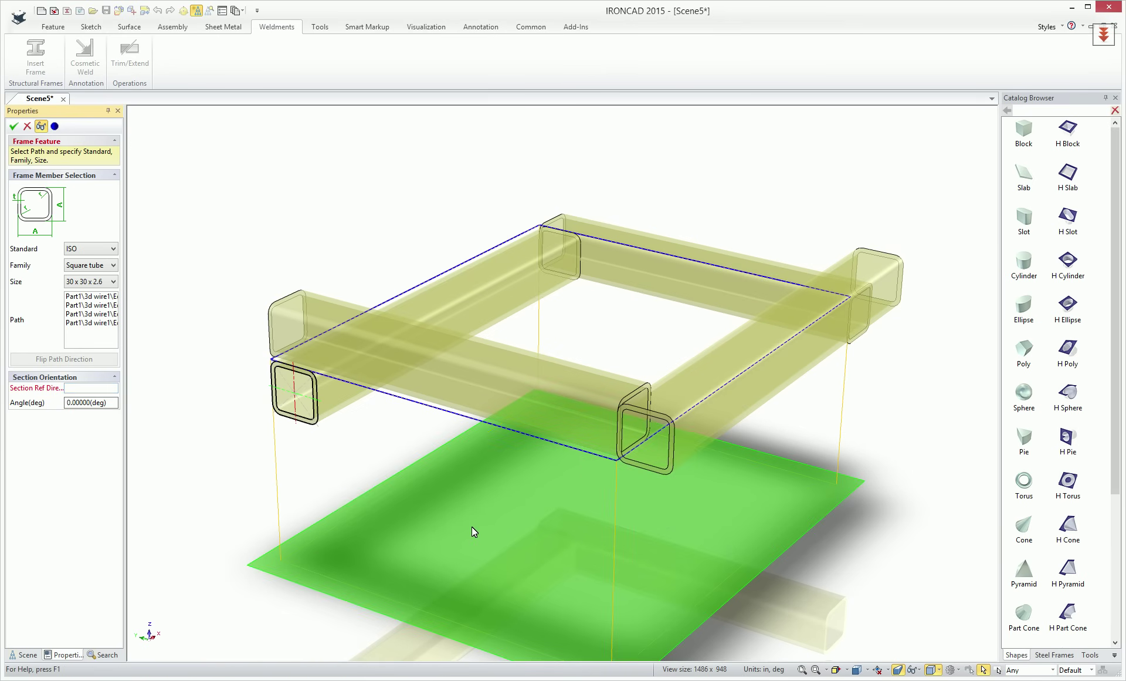
click(473, 528)
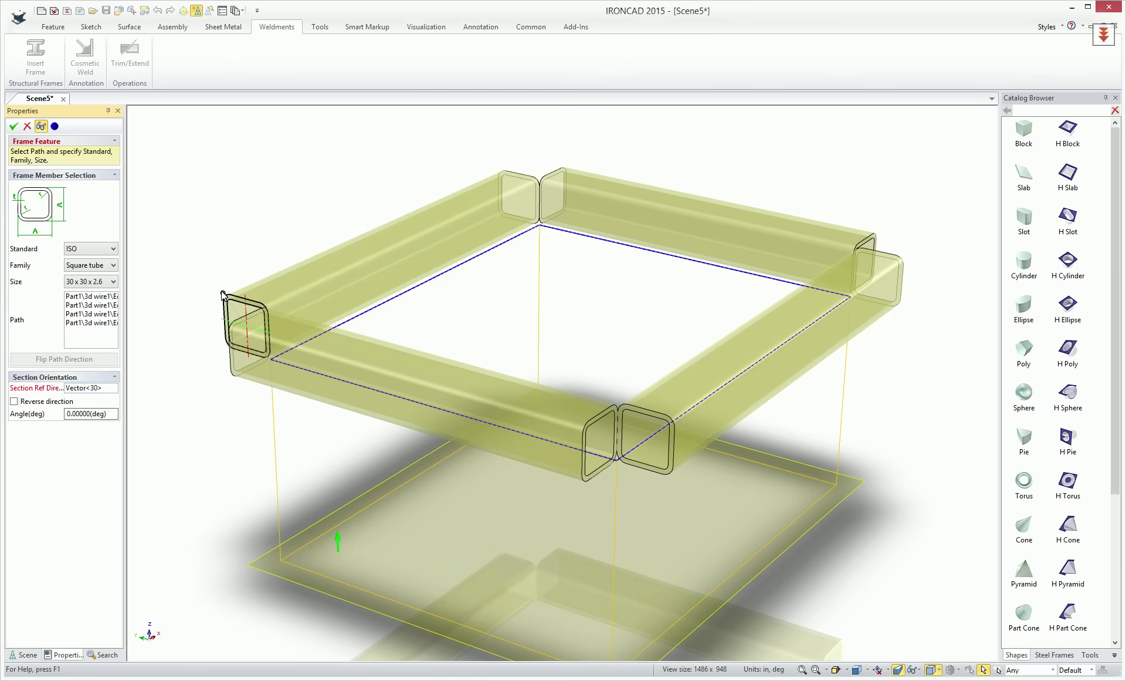
click(222, 295)
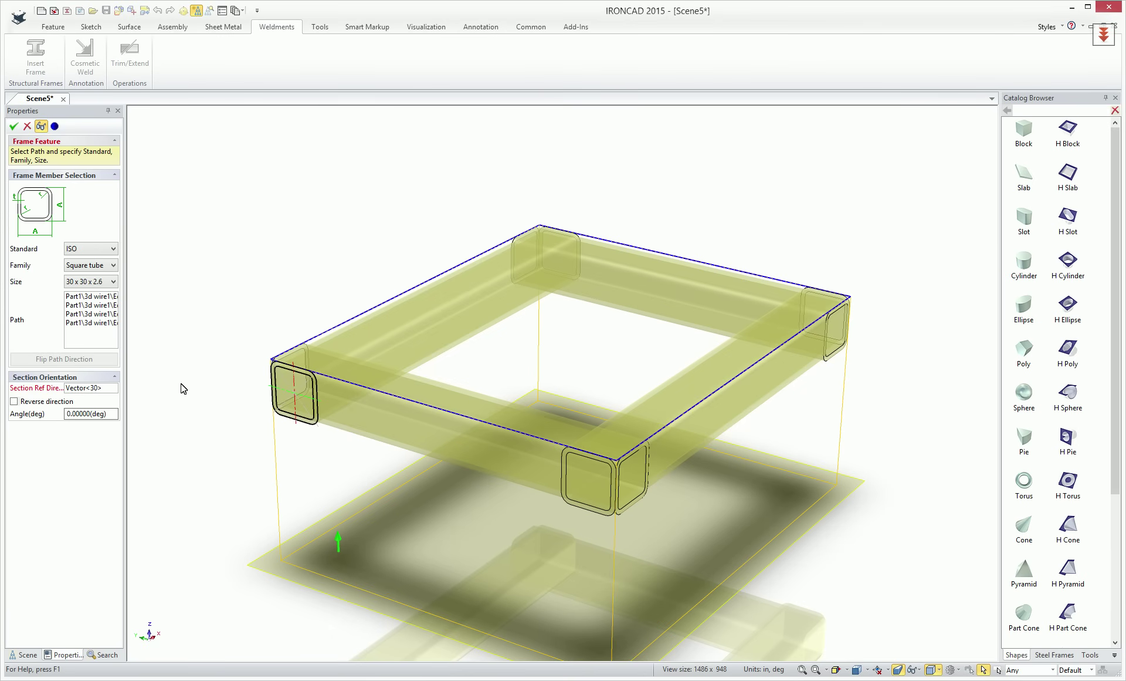
click(14, 127)
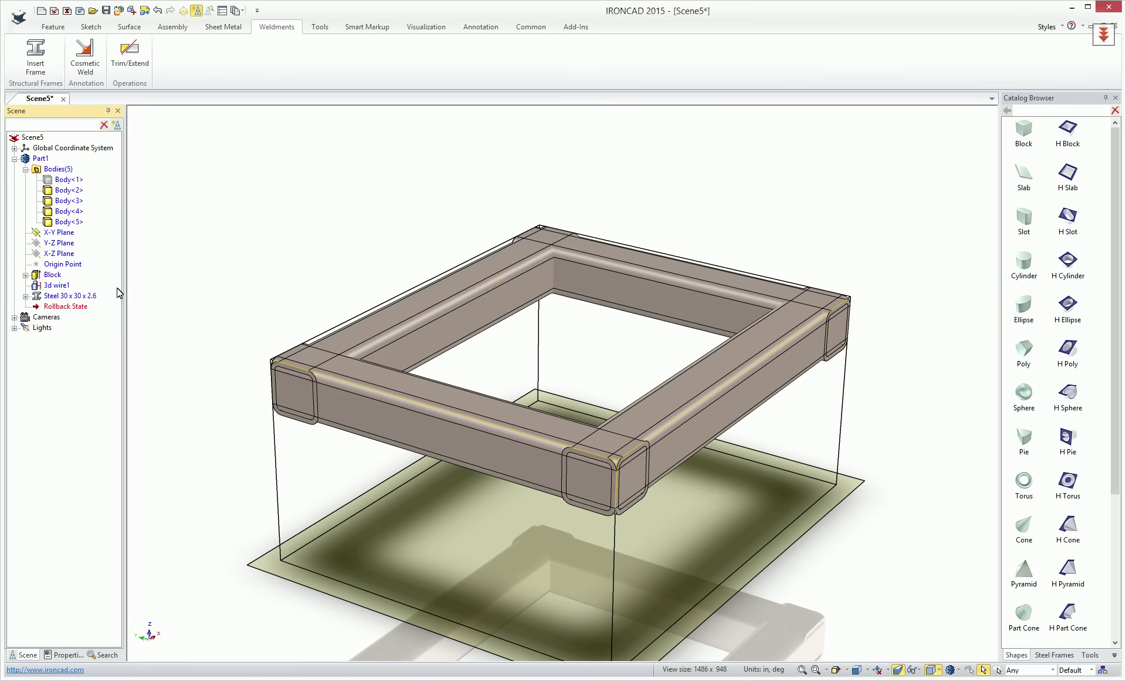
click(58, 296)
right_click(57, 298)
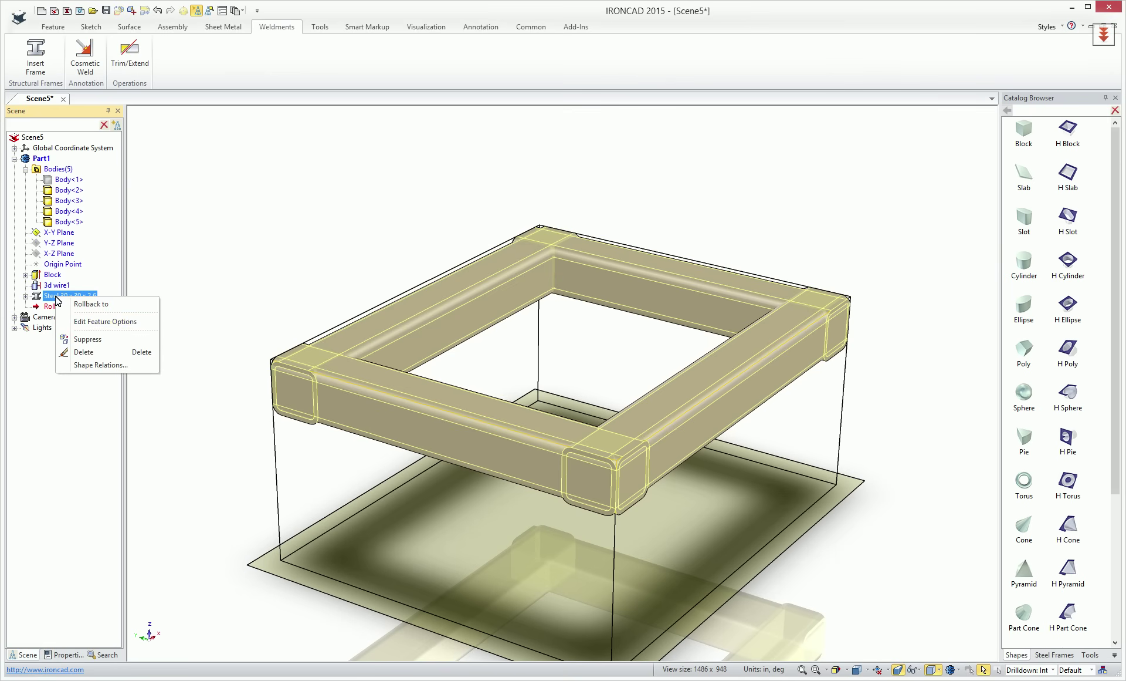
click(82, 322)
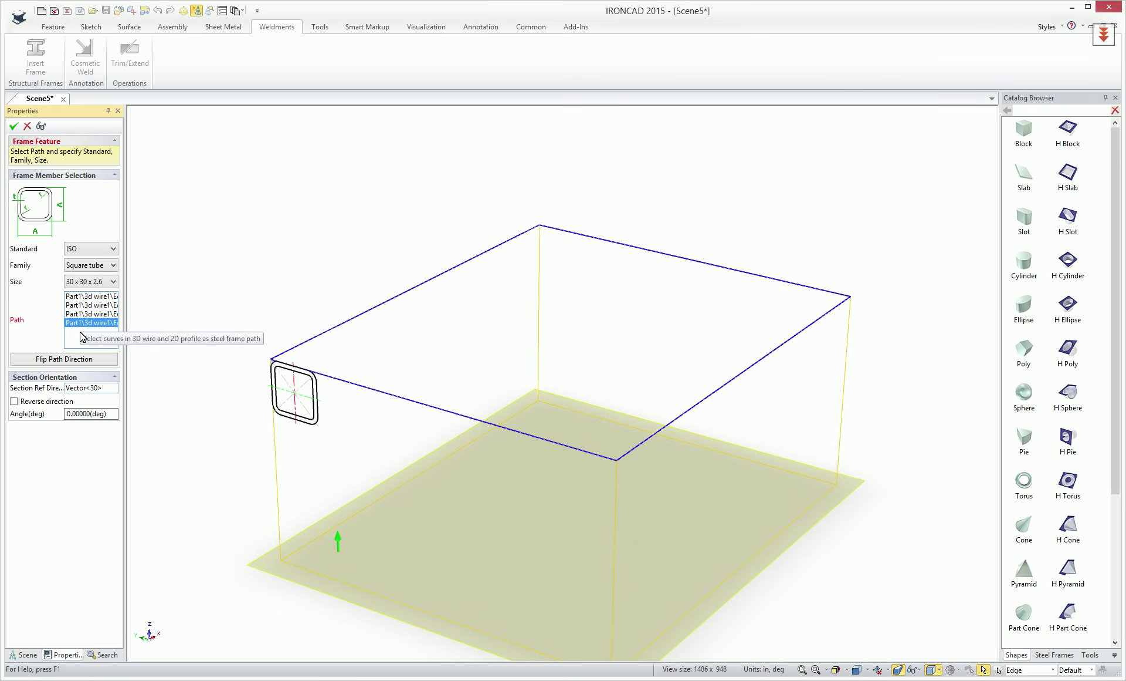
click(112, 285)
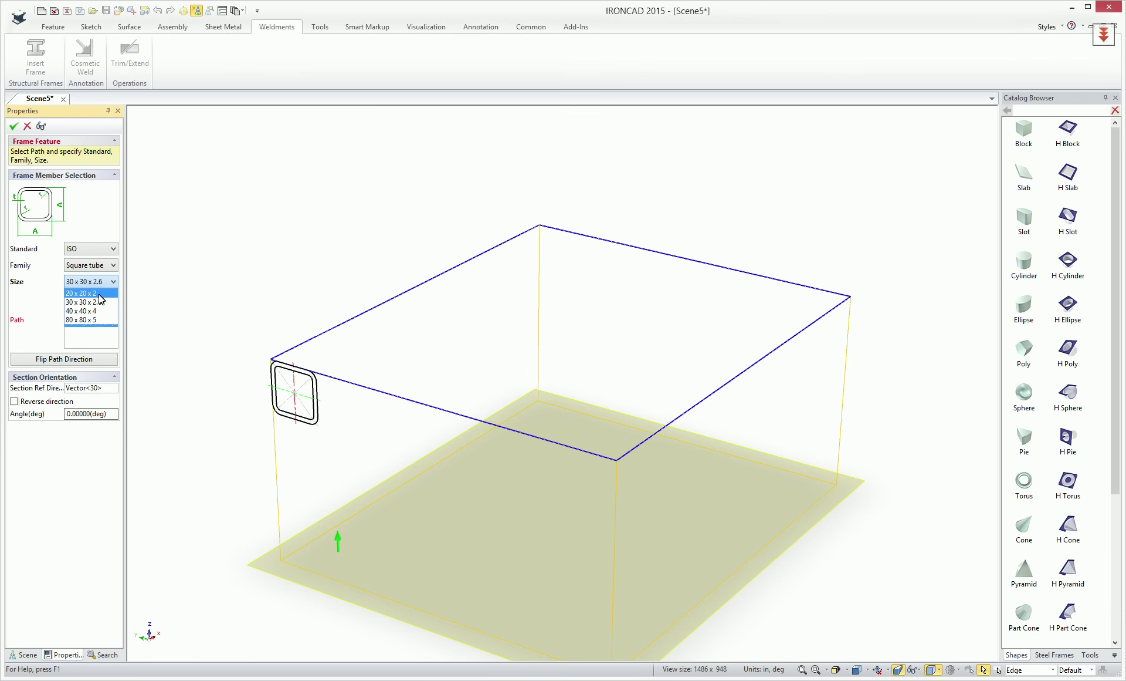
click(88, 293)
click(13, 127)
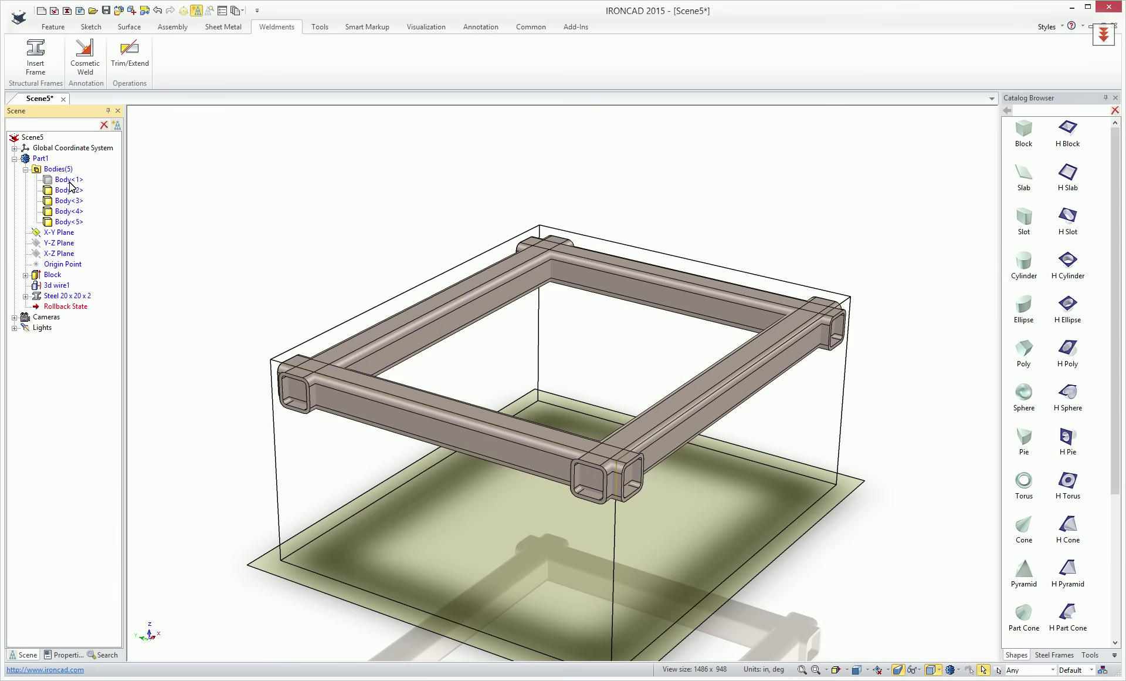
click(158, 12)
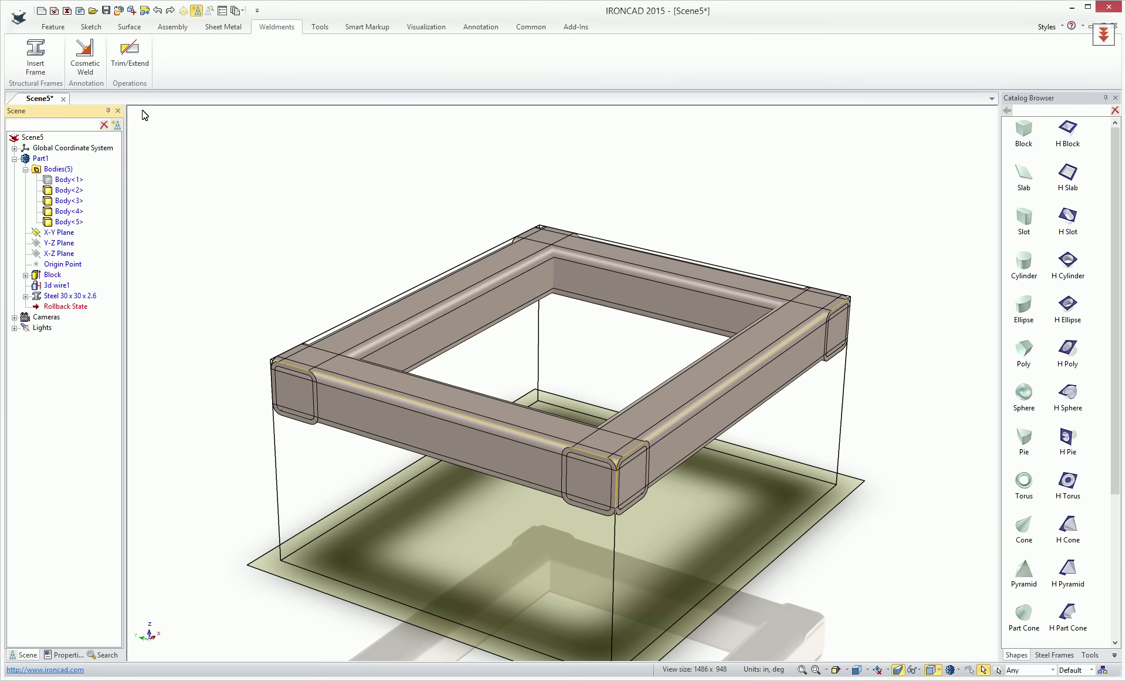
- Expand Steel and review Frame[0]'s General and Custom properties, then cancel
click(26, 297)
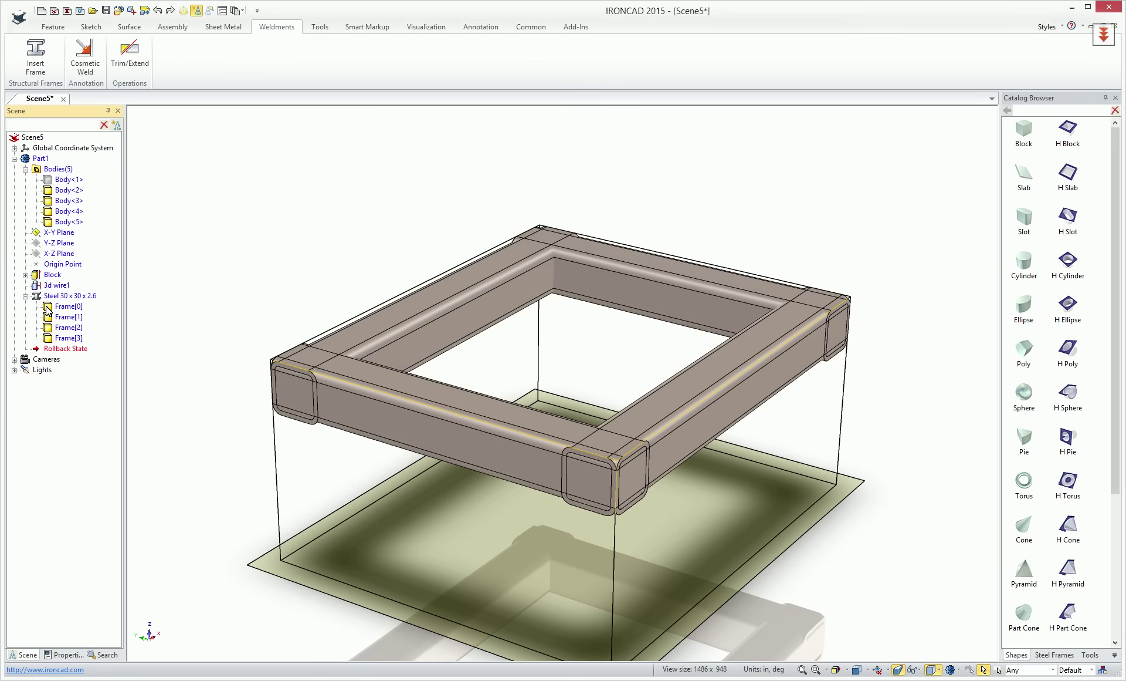
click(48, 306)
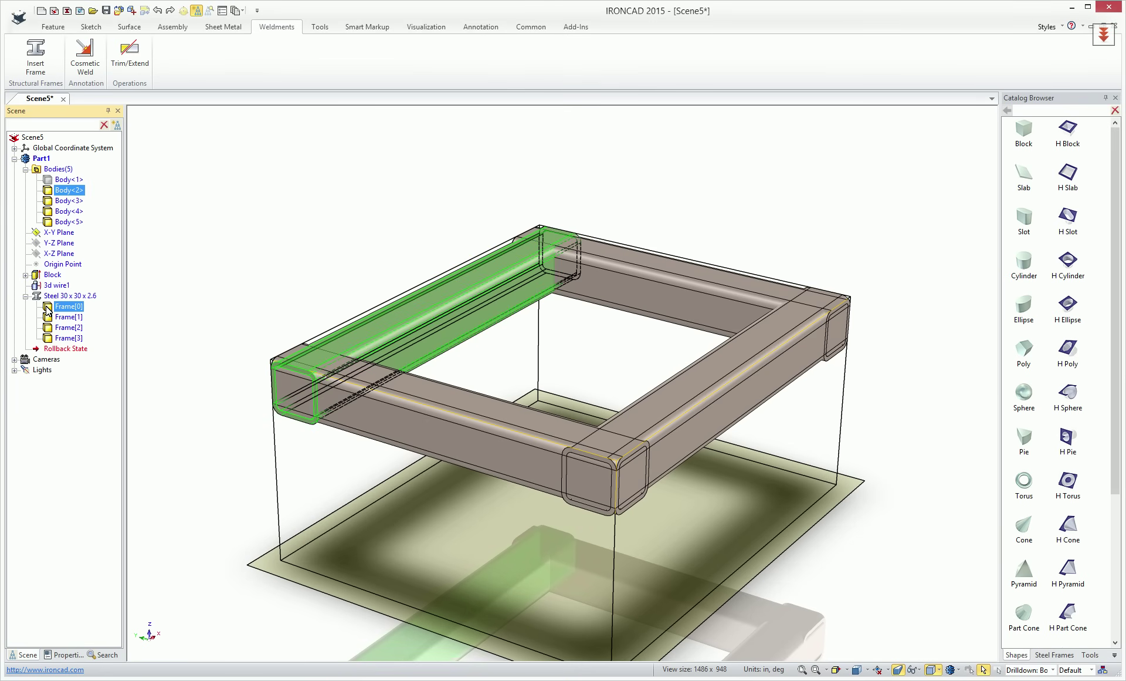
right_click(49, 307)
click(77, 314)
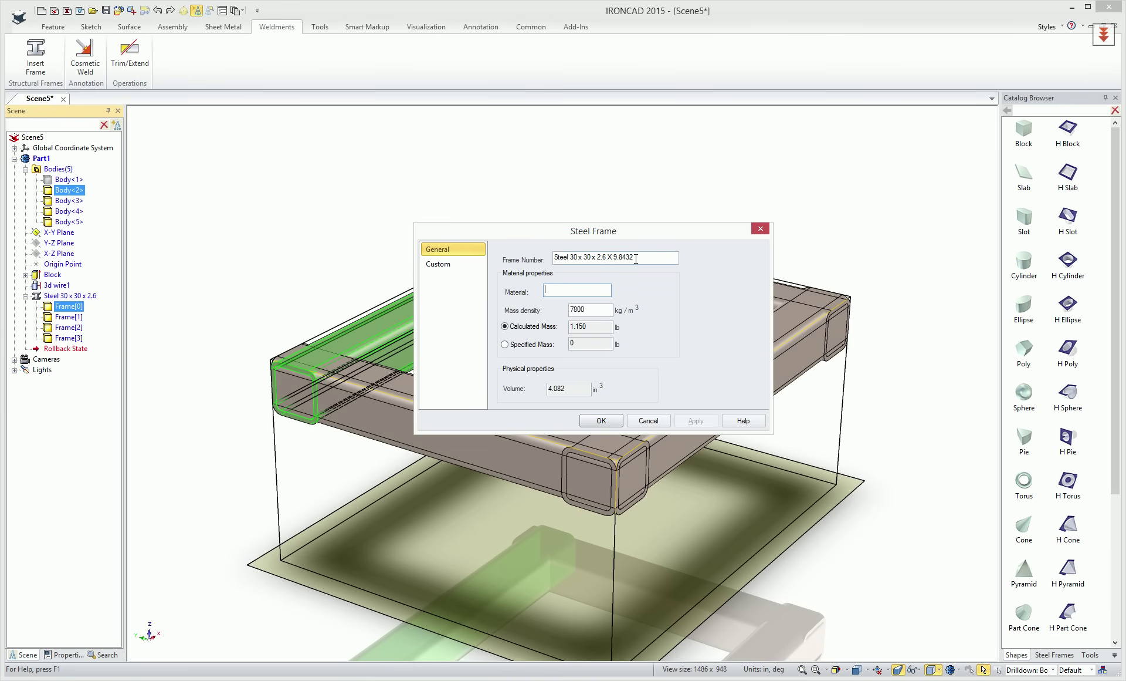
click(442, 269)
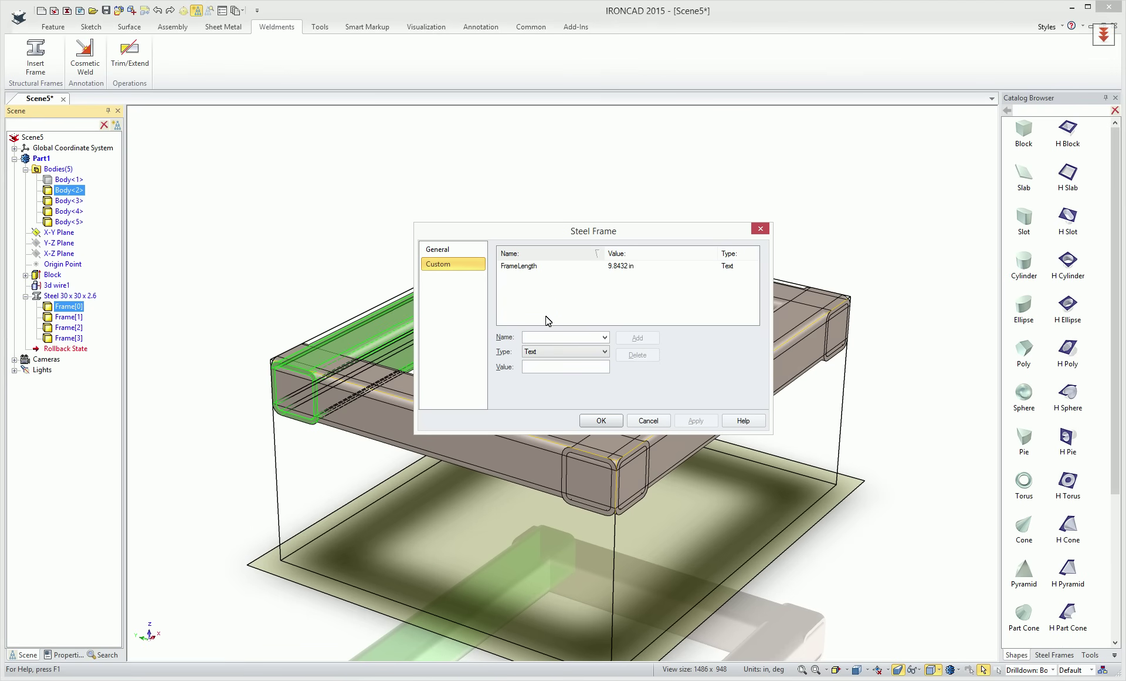
click(447, 250)
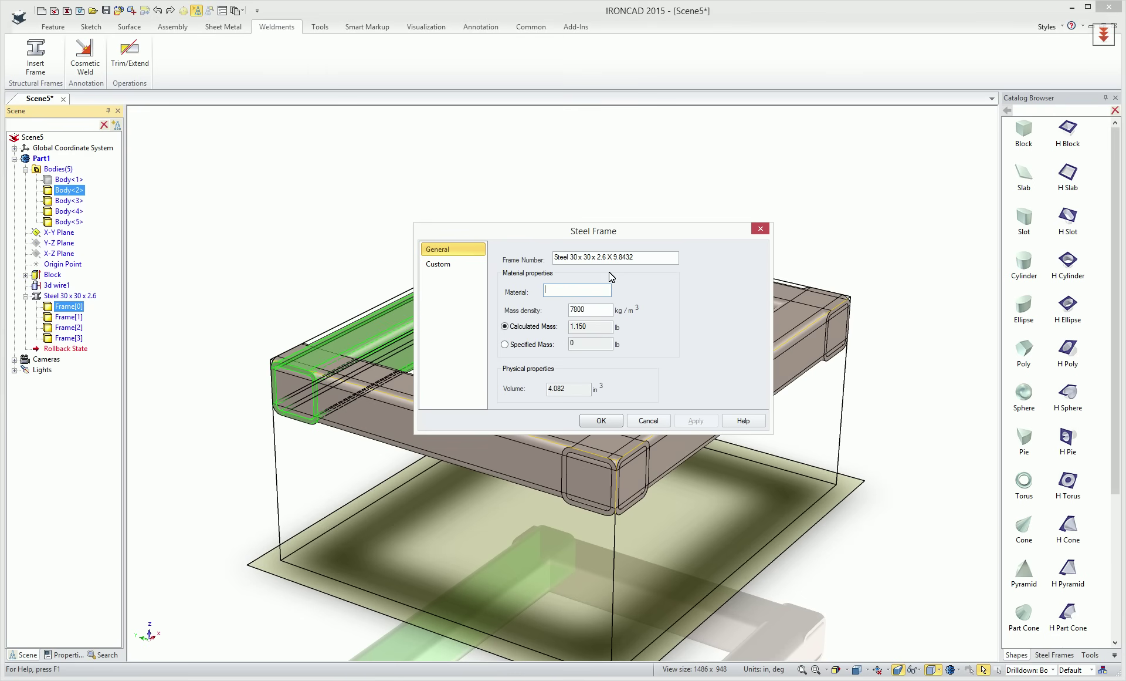
click(649, 421)
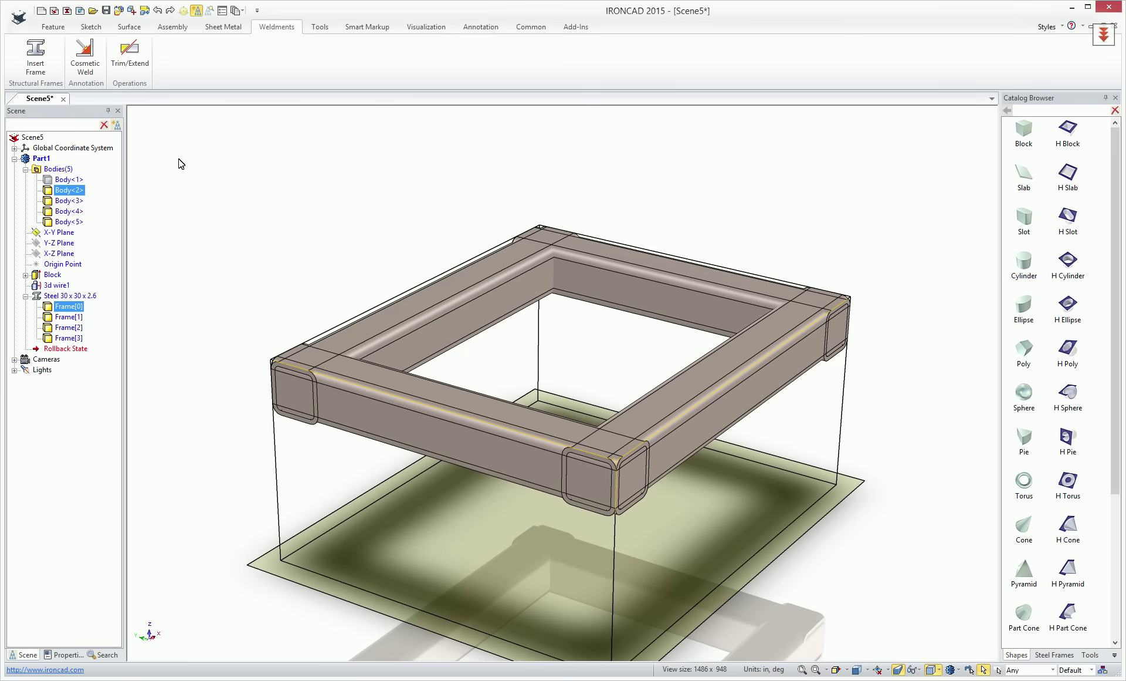
- End-miter the front-left and back-left frame corners with Trim/Extend
click(135, 66)
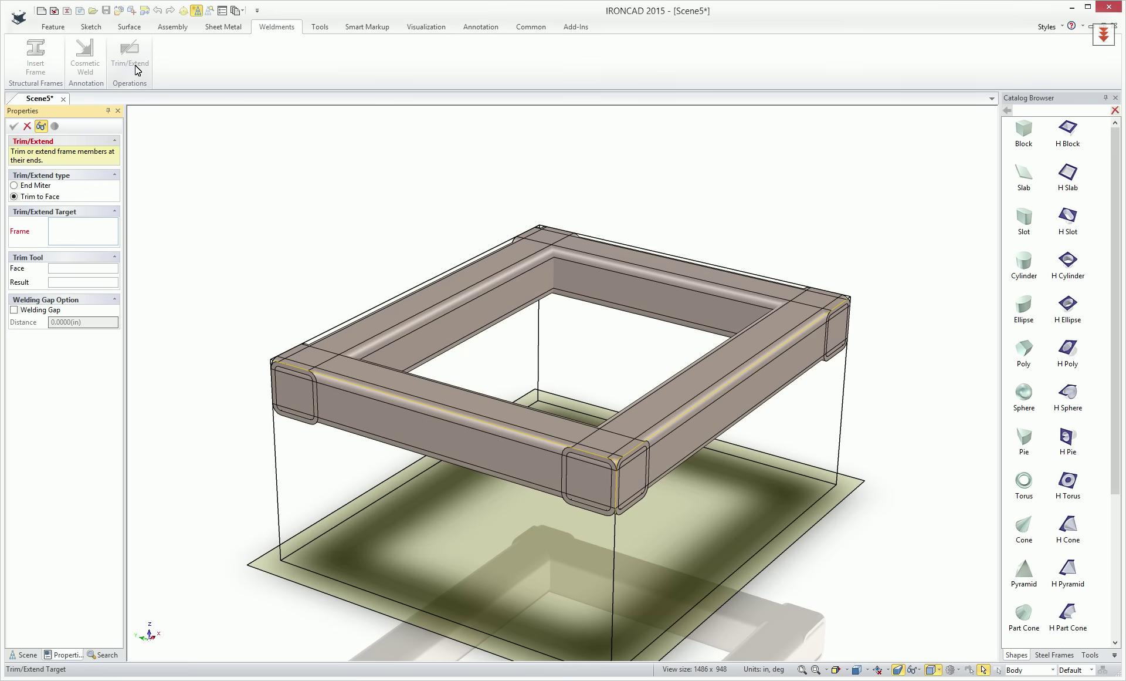
click(23, 186)
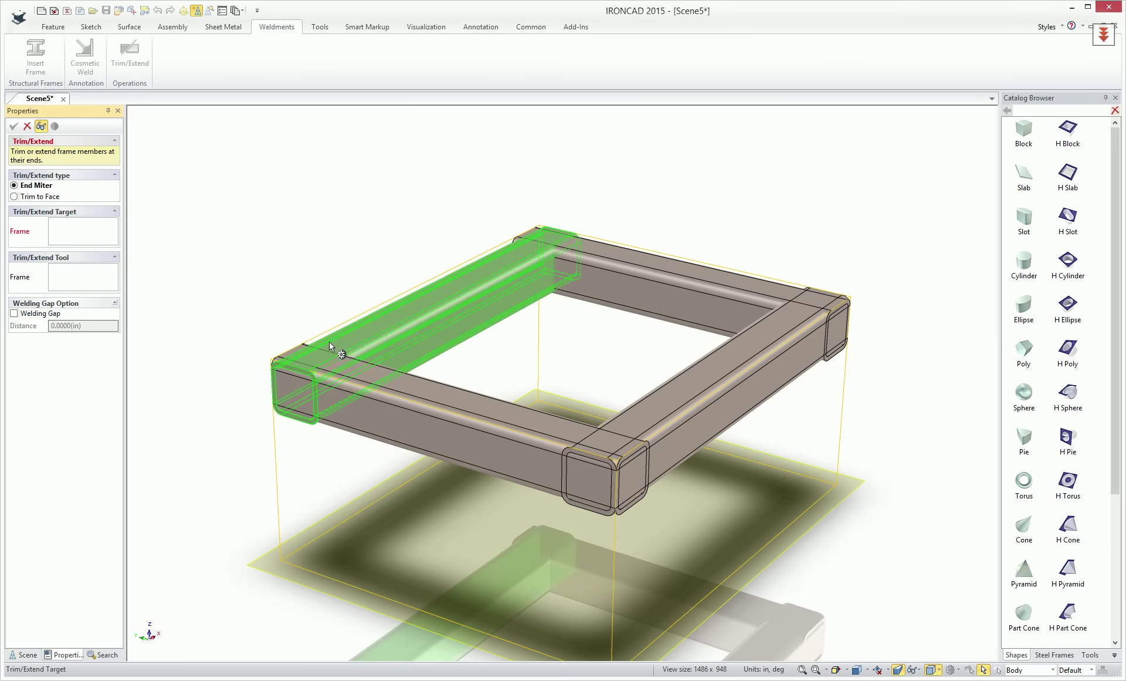
click(347, 342)
click(376, 396)
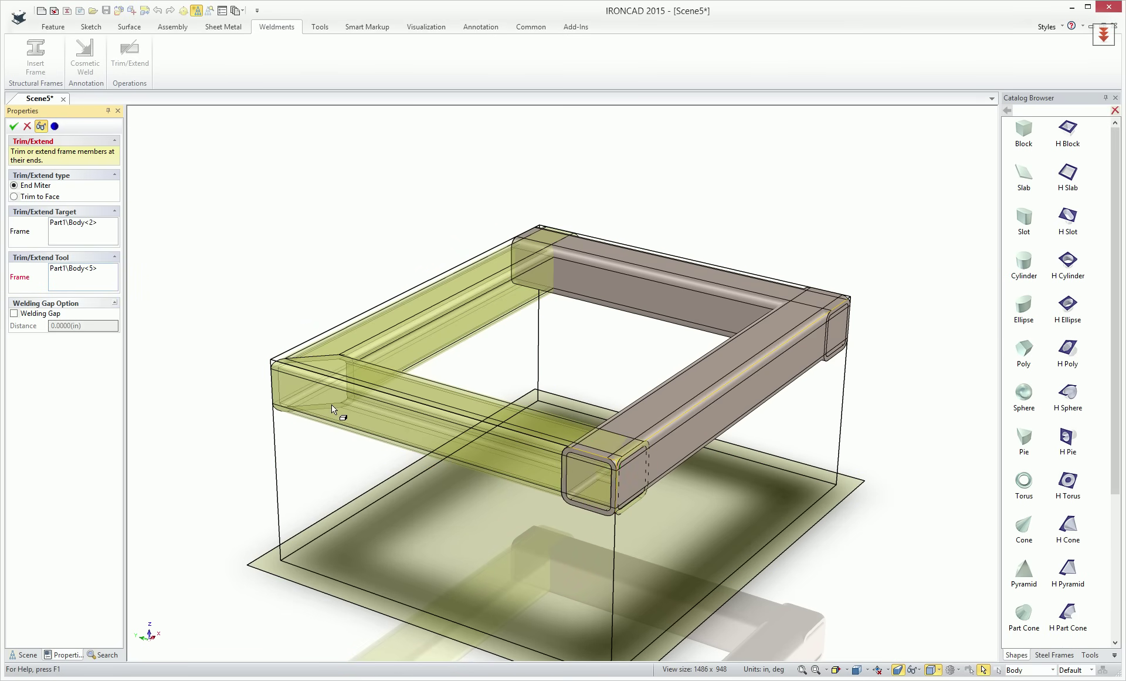
click(14, 126)
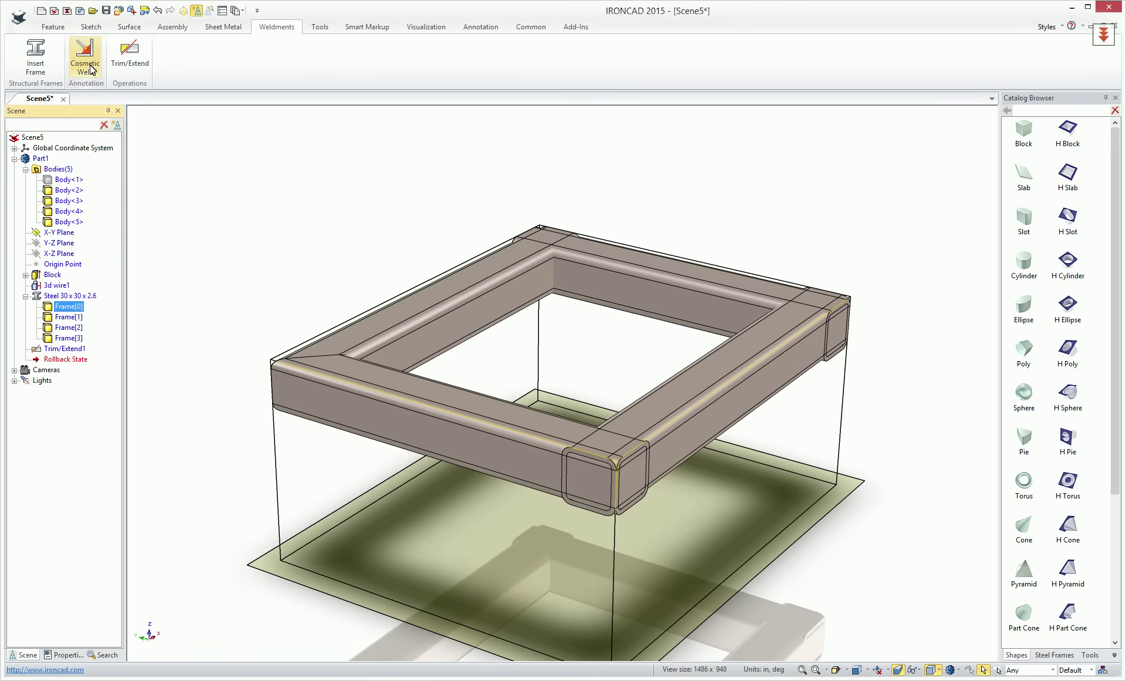
click(133, 54)
click(498, 259)
click(561, 266)
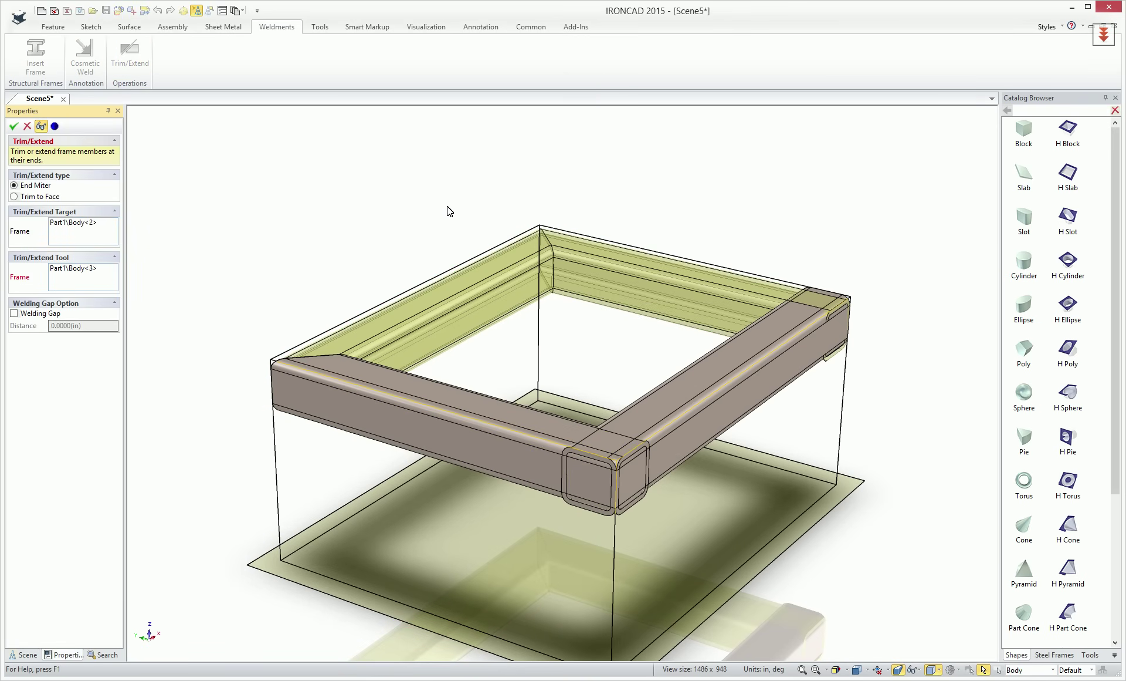
click(14, 127)
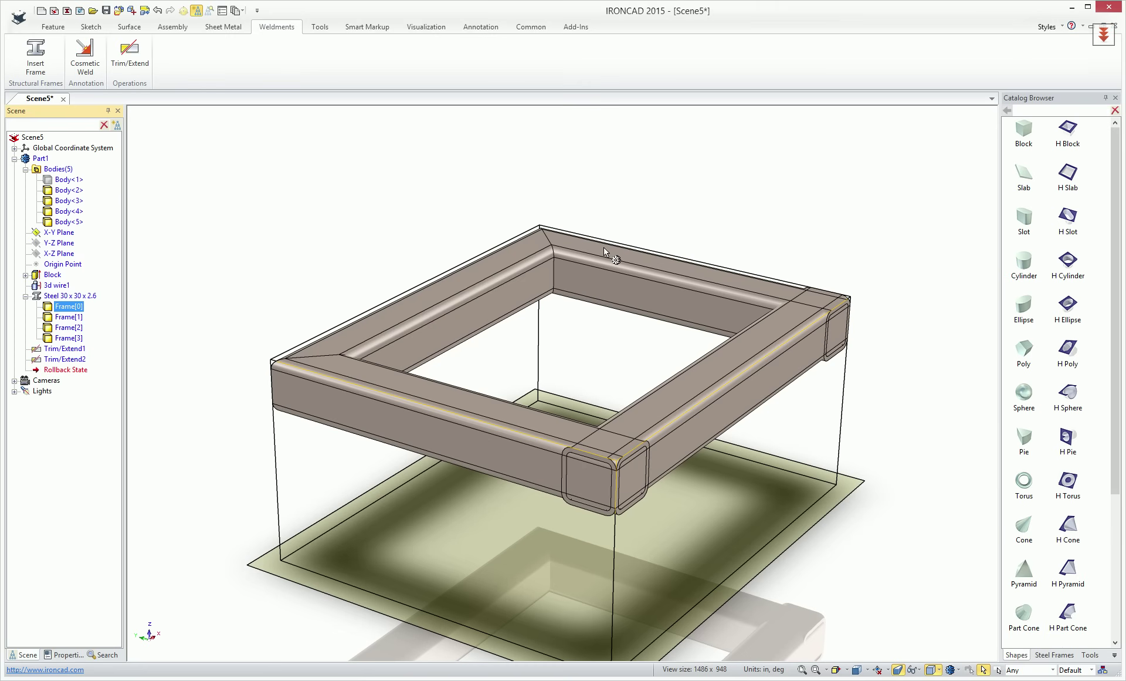
- End-miter the back-right and front-right frame corners
click(128, 54)
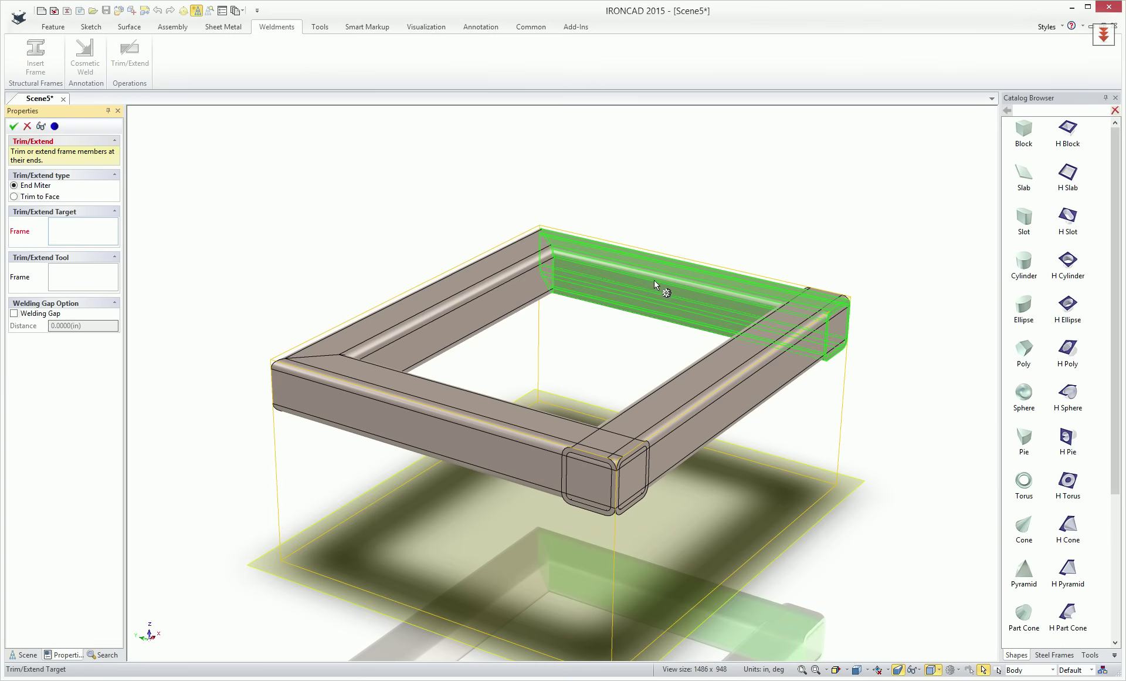
click(685, 280)
click(752, 351)
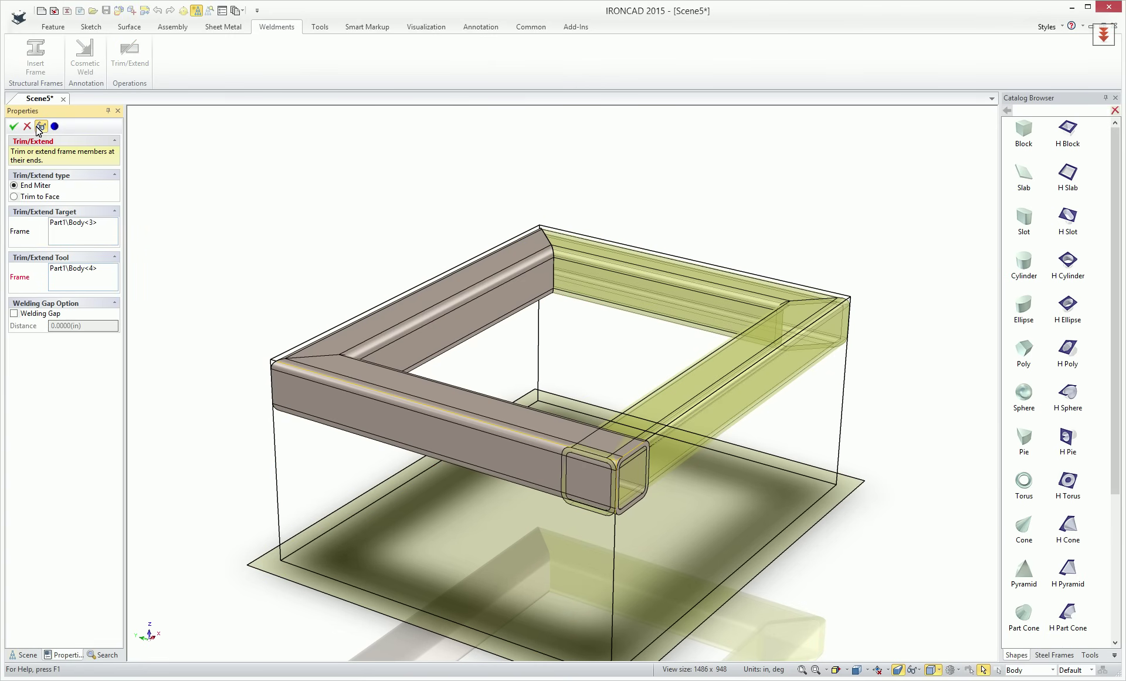
click(15, 126)
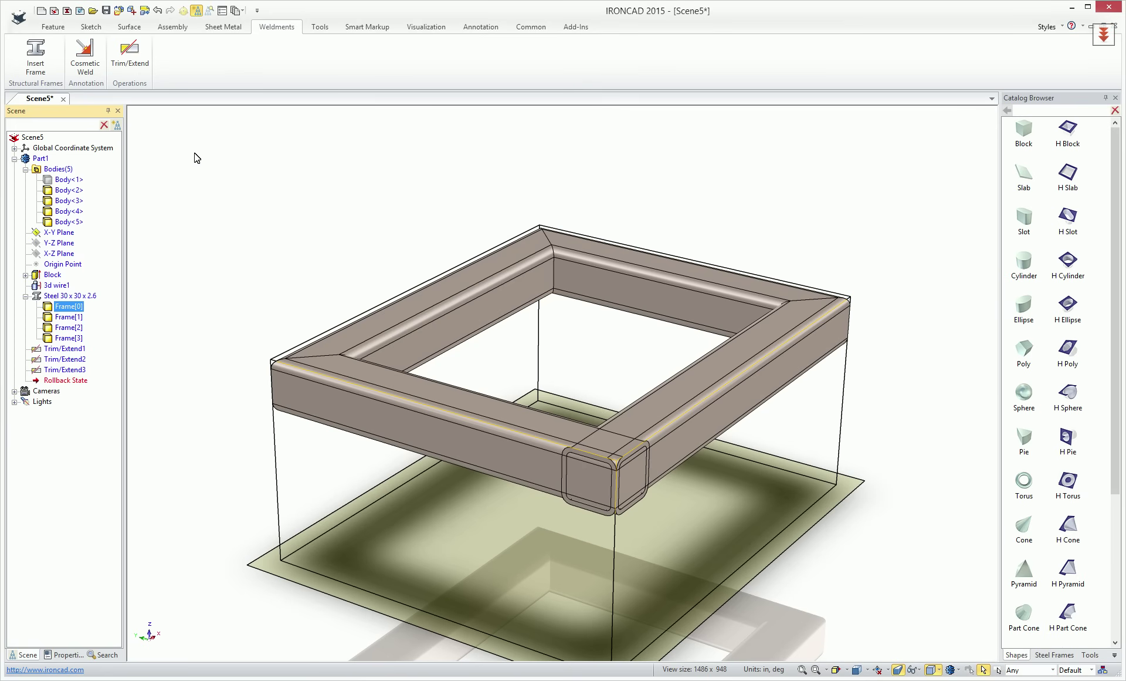
click(130, 51)
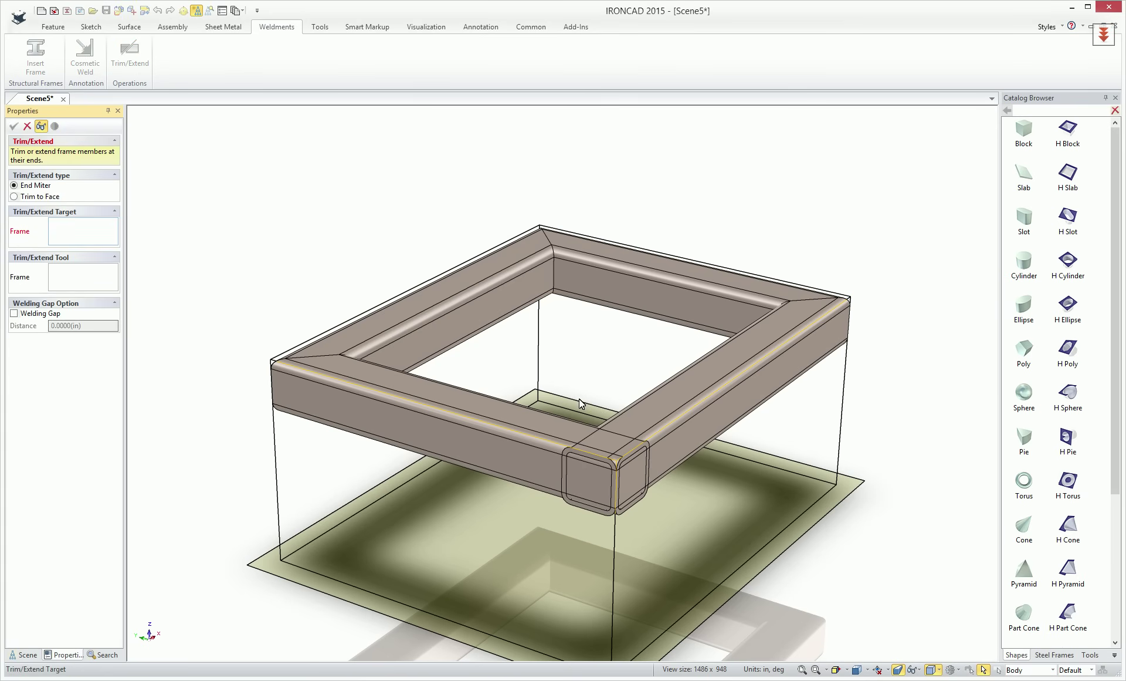
click(648, 428)
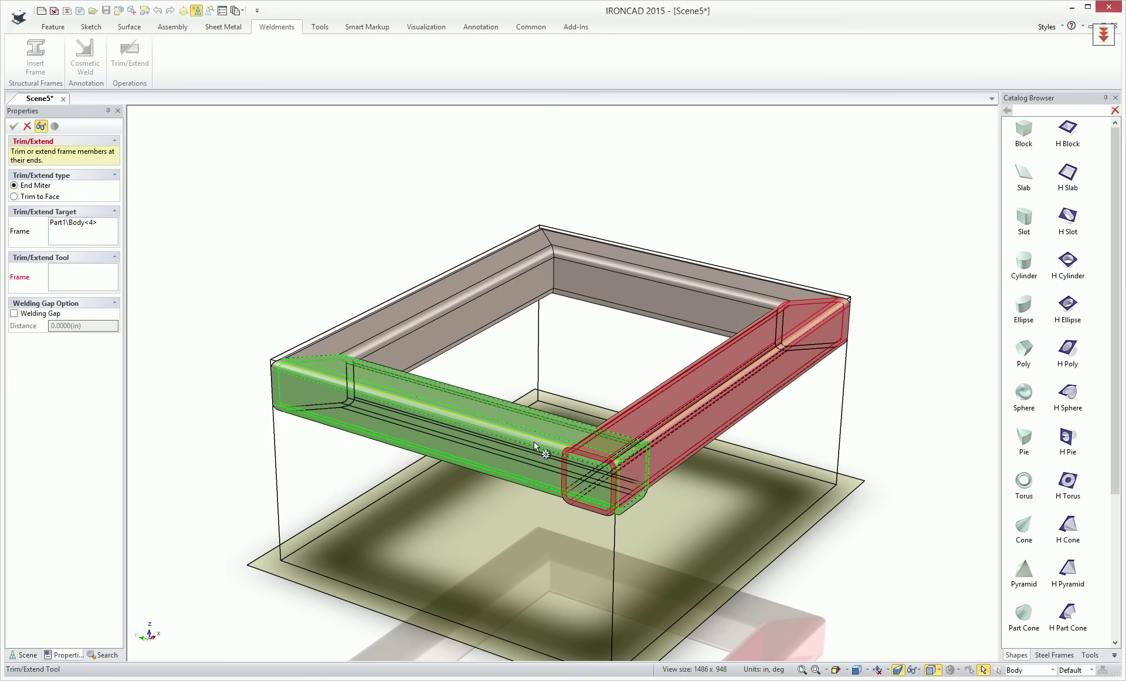
click(534, 441)
click(15, 126)
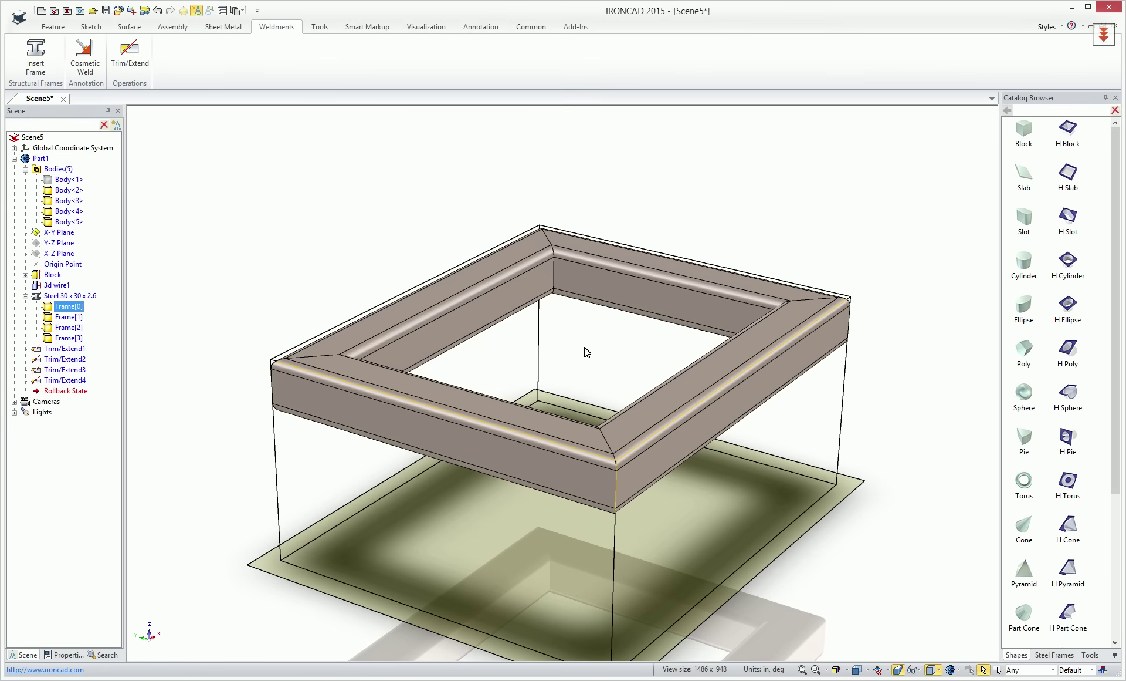
- Stretch the Block's length, width and height so the mitred 30 x 30 x 2.6 frame forms a larger rectangle
middle_drag(587, 352, 565, 314)
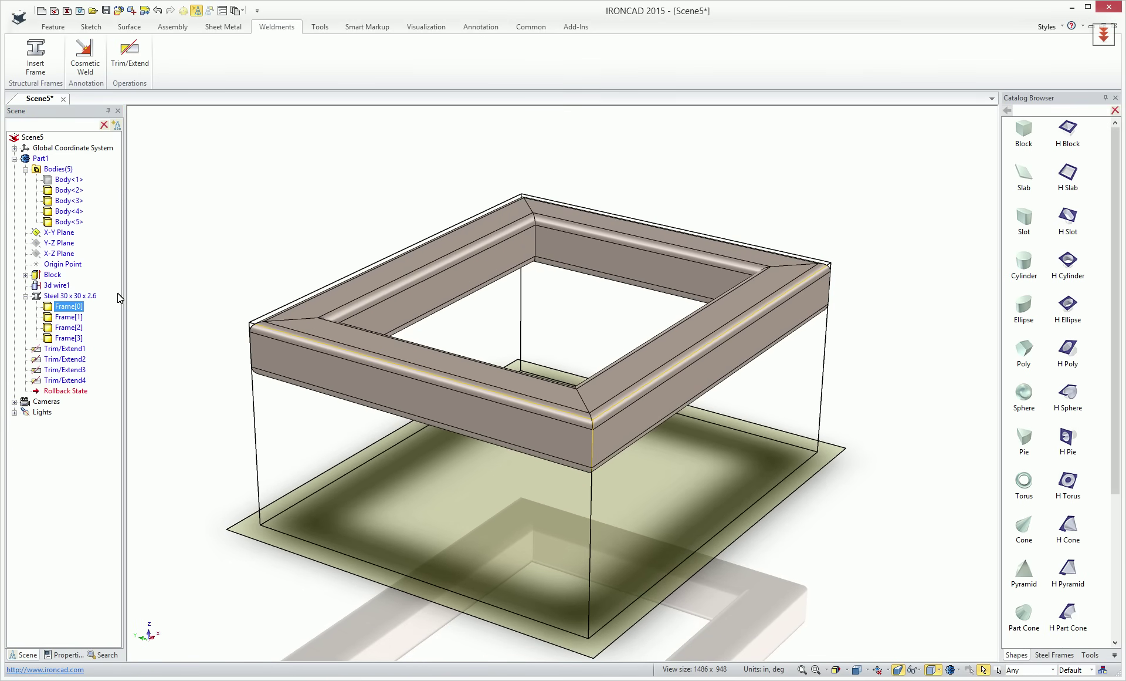
click(39, 276)
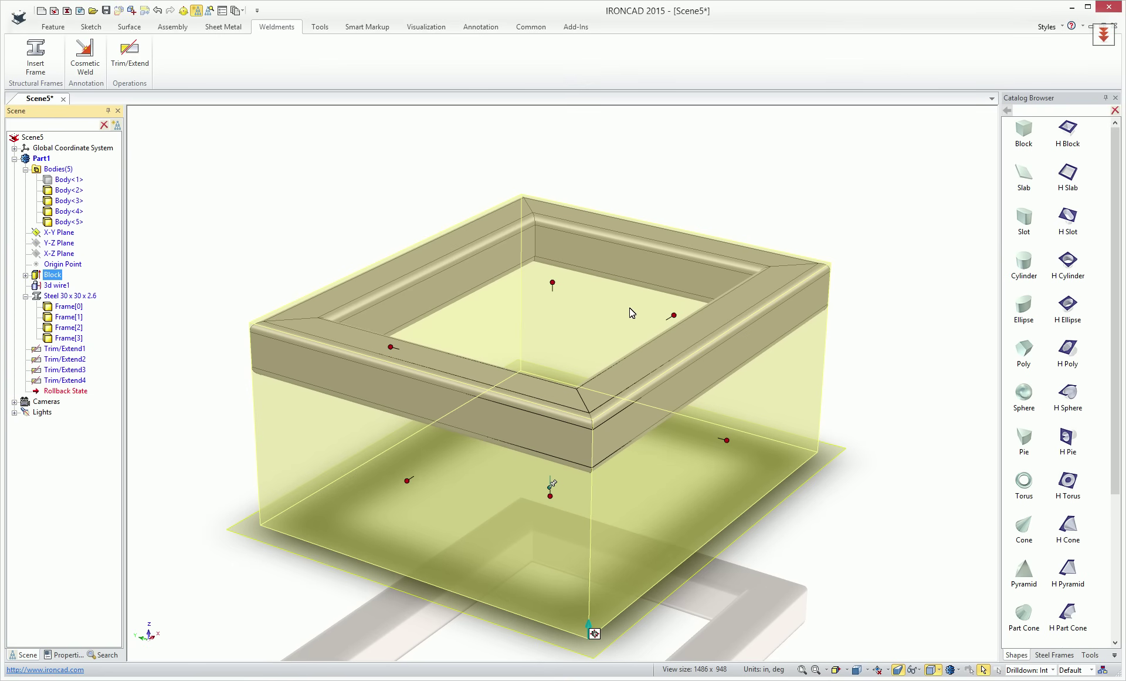
drag(675, 314, 810, 320)
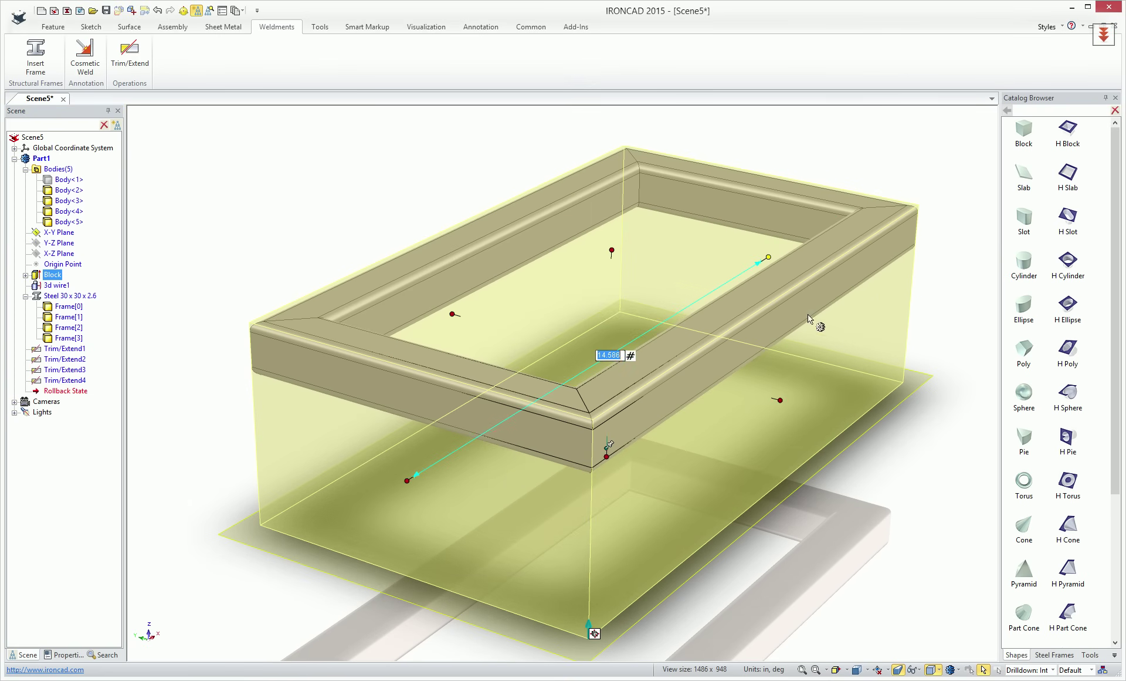
drag(780, 399, 875, 424)
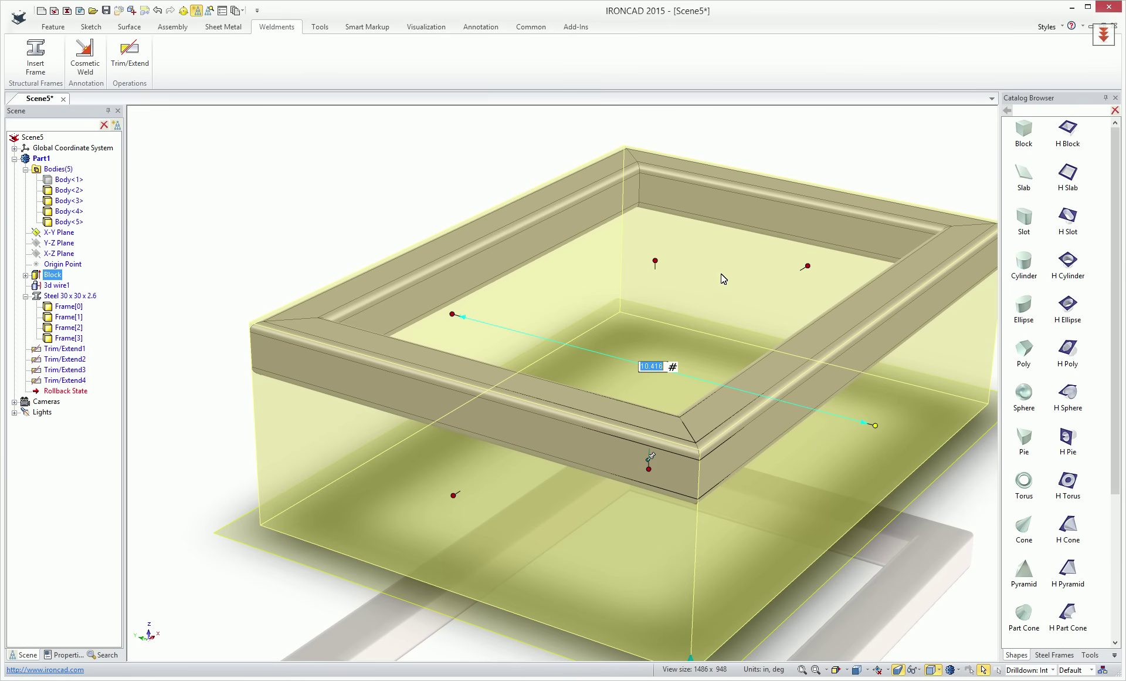
drag(656, 259, 674, 292)
scroll(675, 290, down, 3)
click(781, 480)
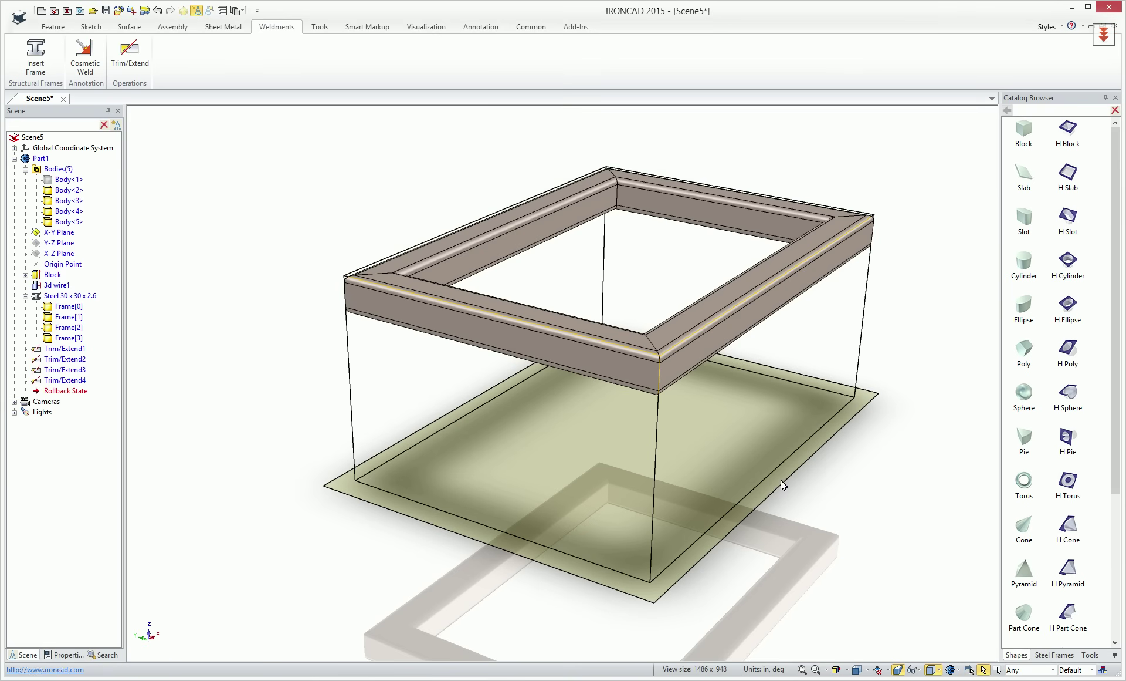
middle_drag(781, 482, 674, 496)
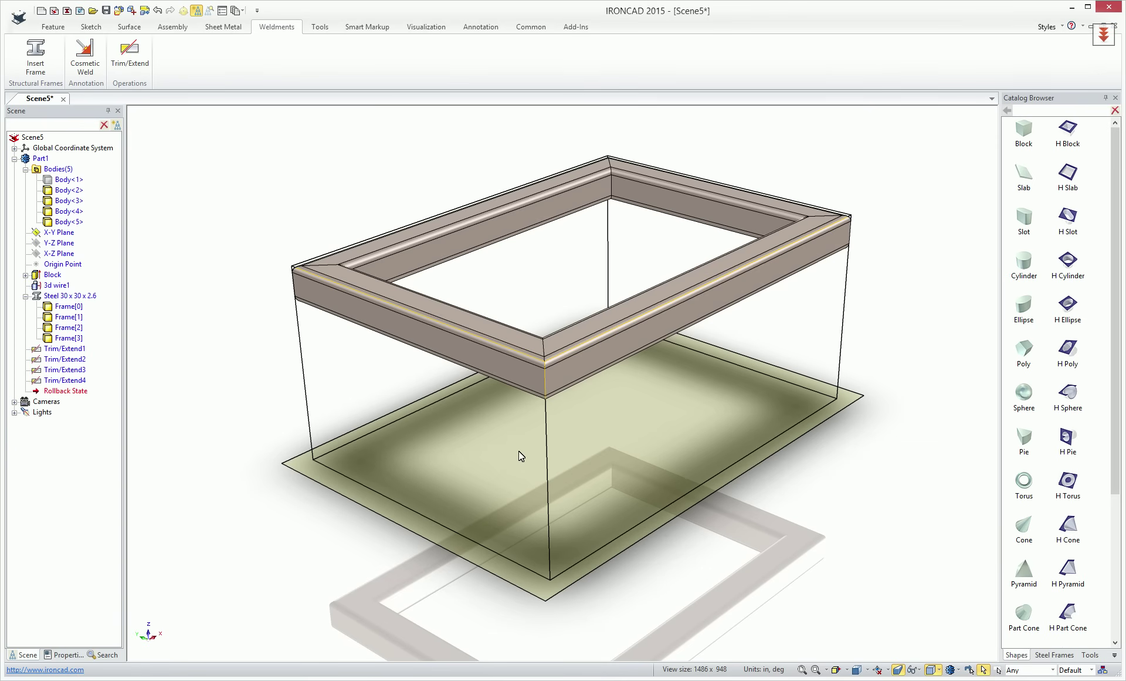
- Start a 20 x 20 x 2 square-tube frame along the four vertical corner edges
click(35, 63)
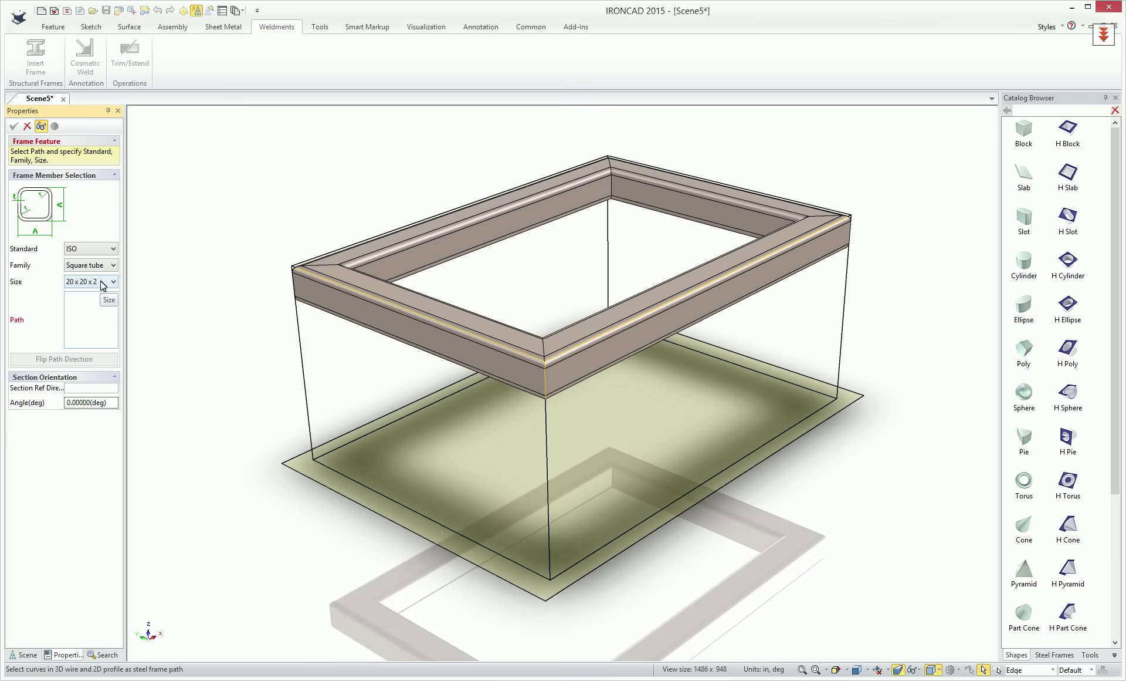
click(100, 283)
click(91, 293)
click(299, 343)
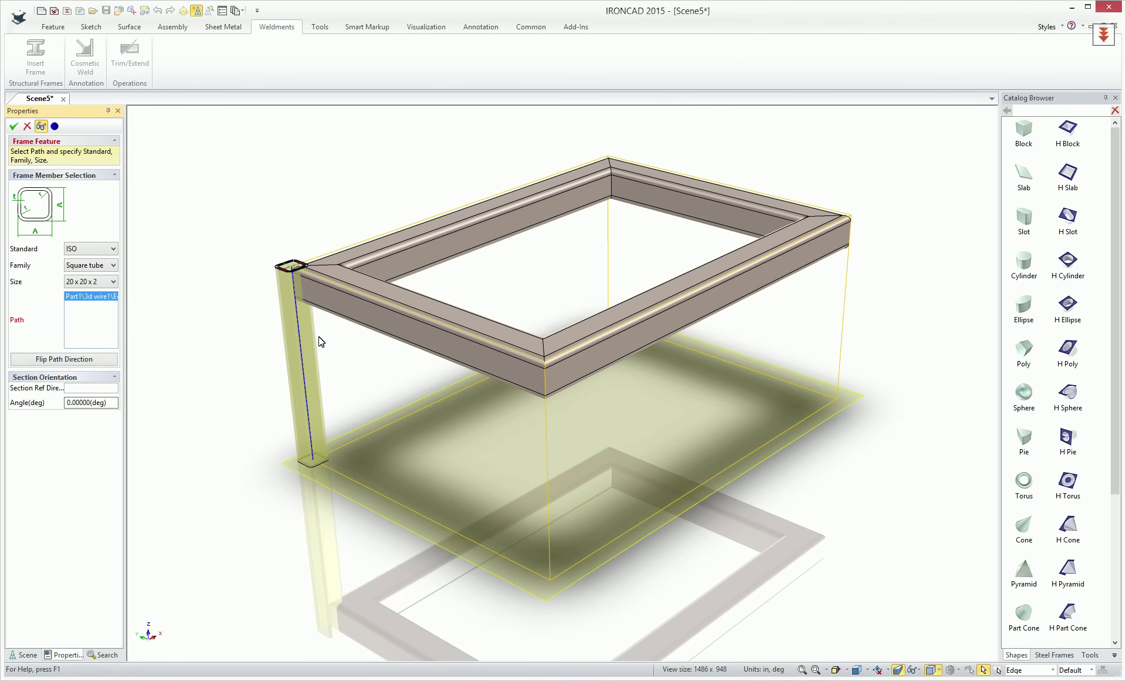
click(610, 229)
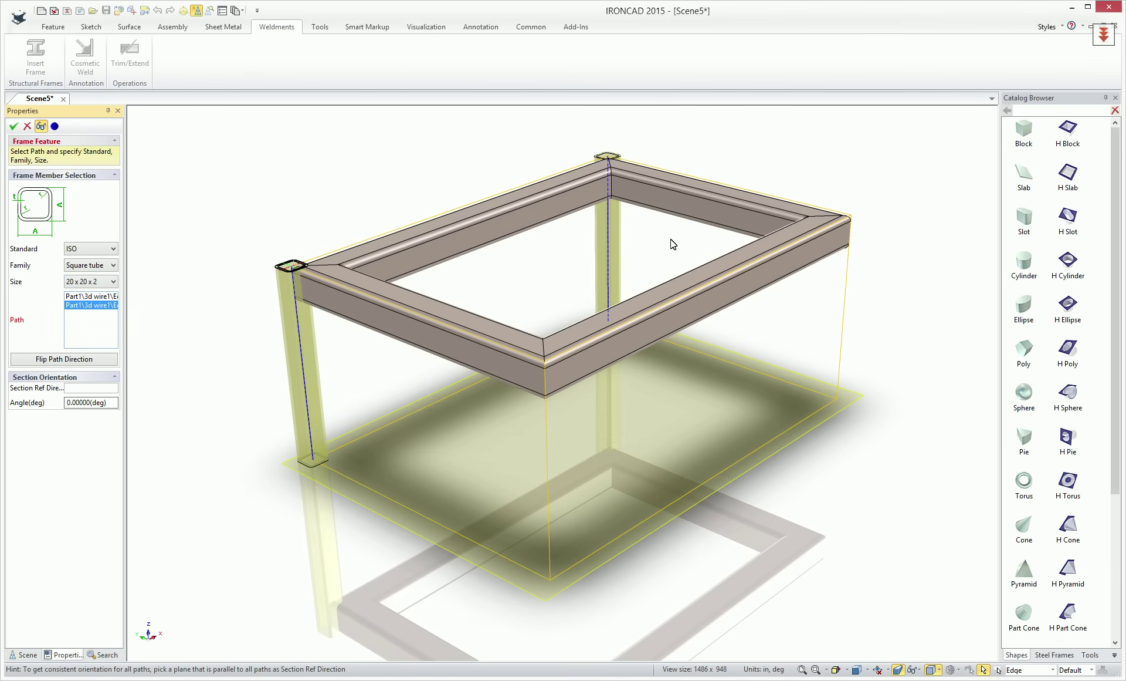
click(847, 289)
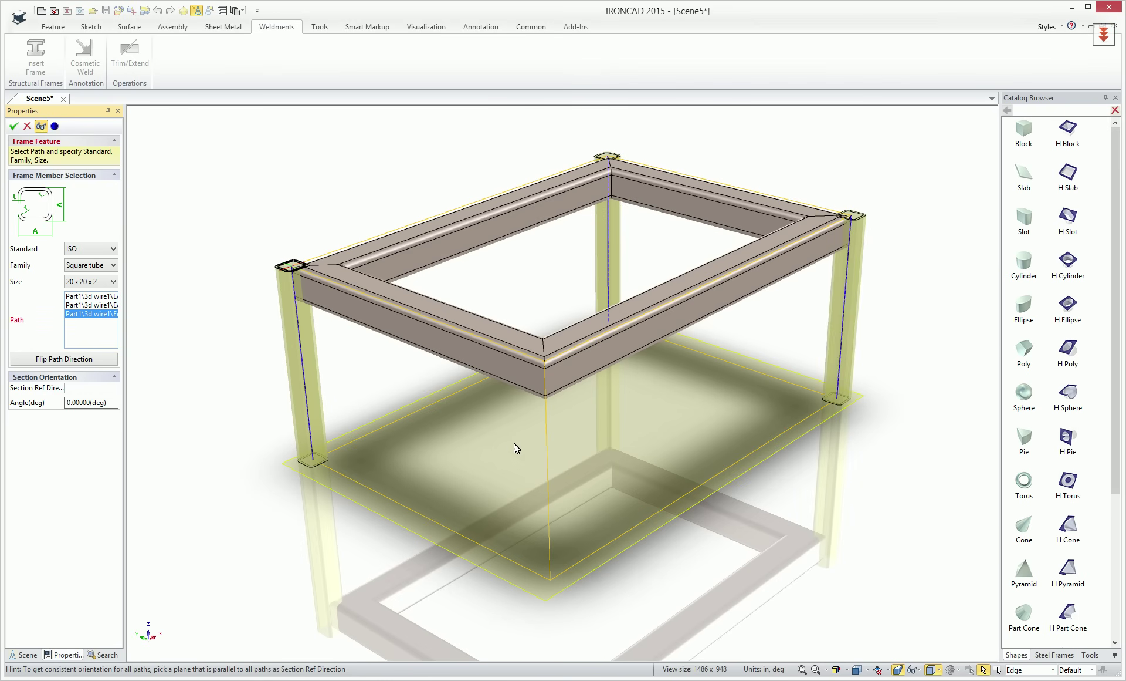
click(548, 445)
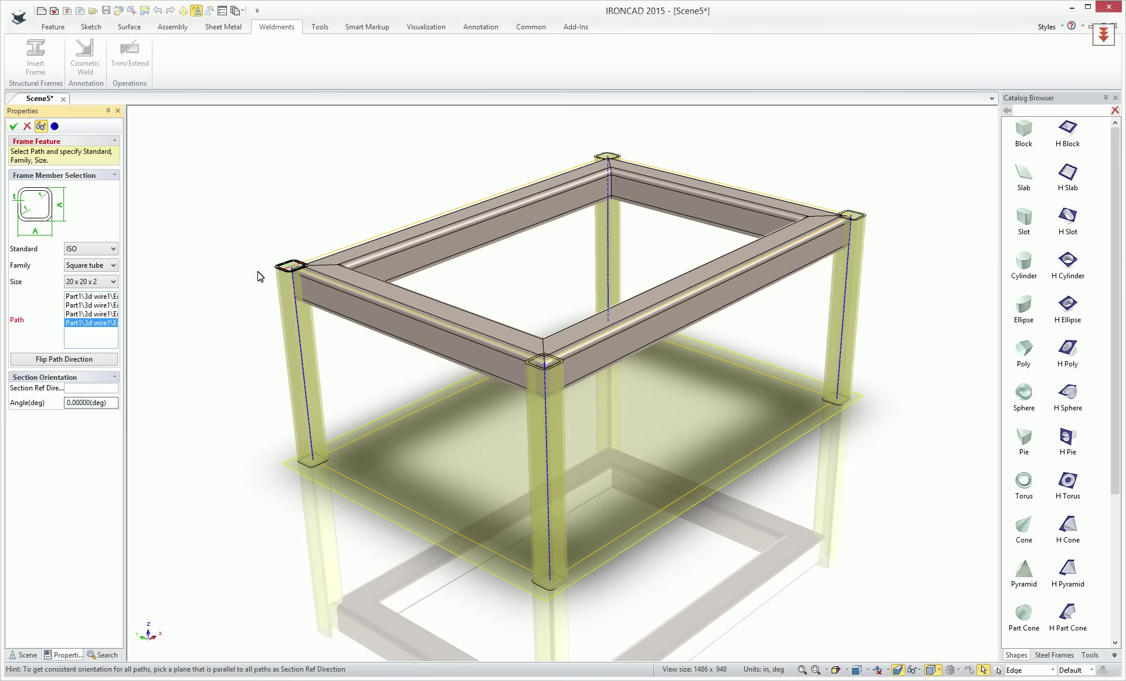
- Realign the leg profiles to their corner edges and begin setting a section reference direction
middle_drag(261, 277, 284, 292)
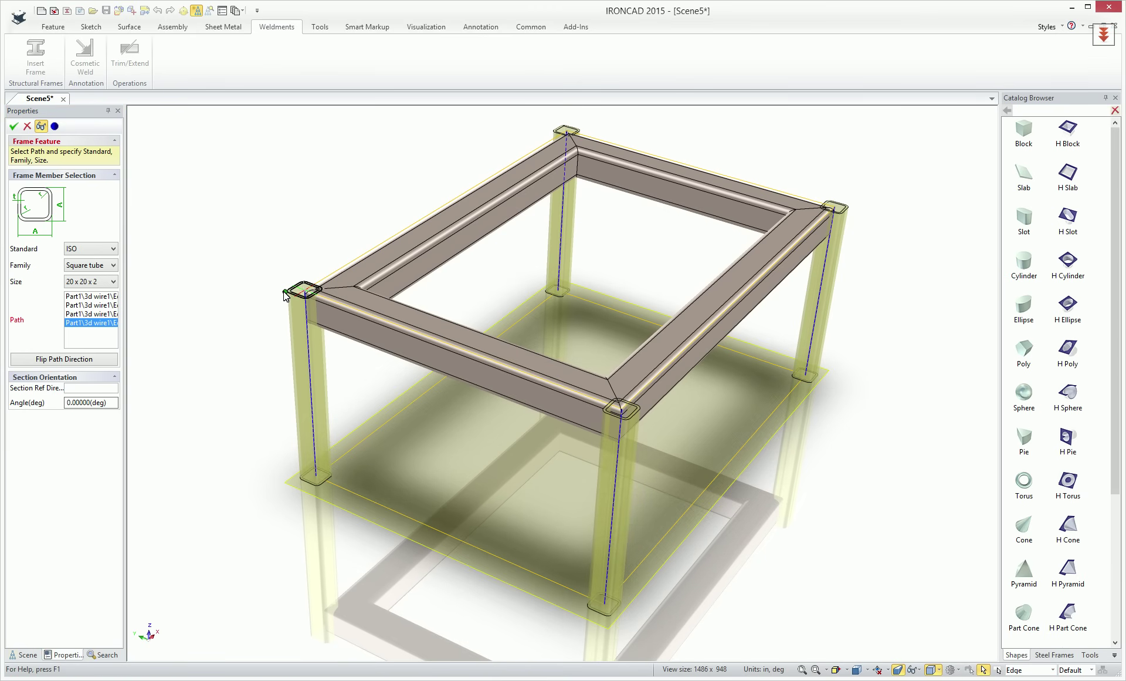
click(285, 293)
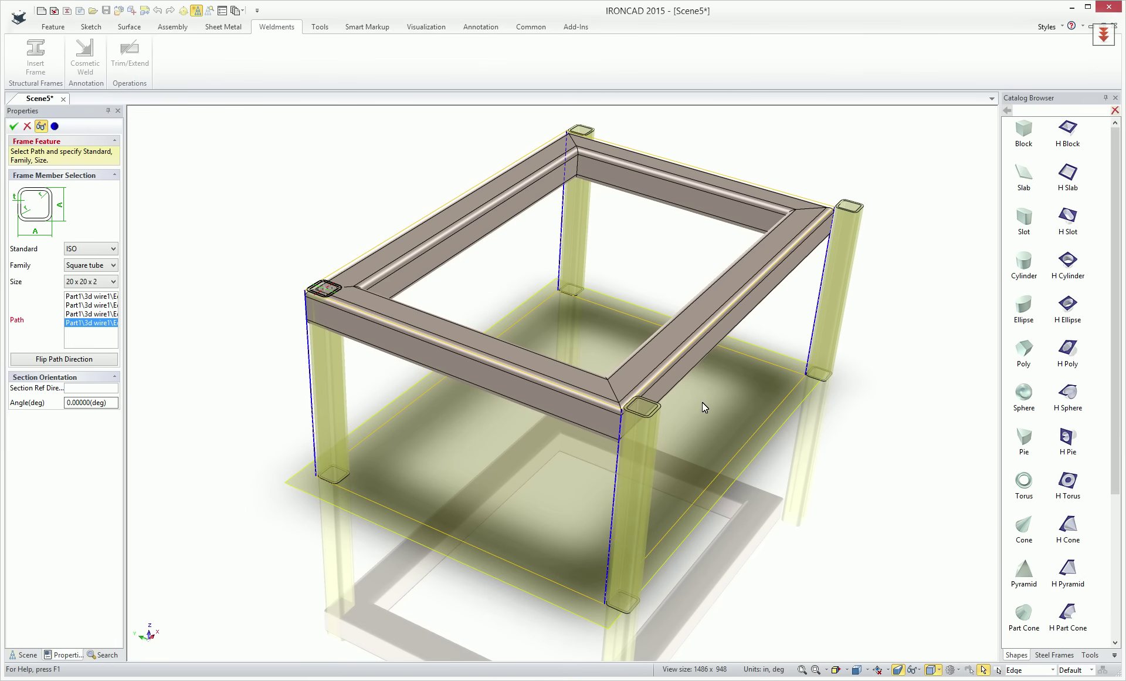
click(82, 388)
- Use a beam edge as section reference, shift the legs to the outer edges, and flip the back leg's path
click(716, 351)
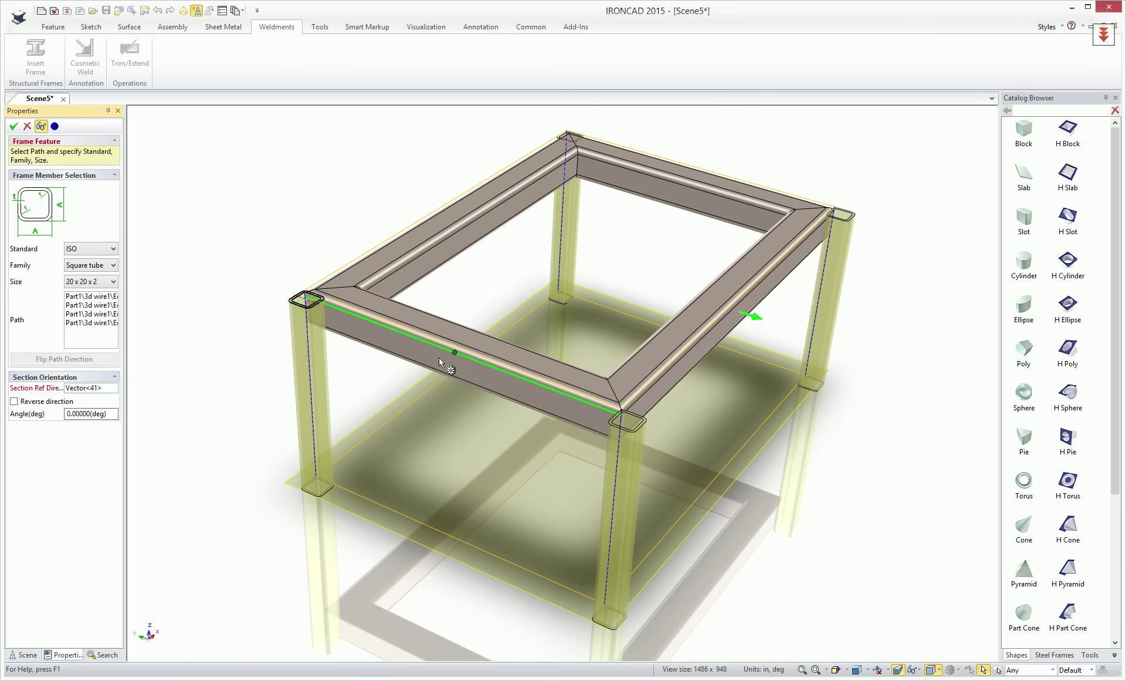
click(293, 306)
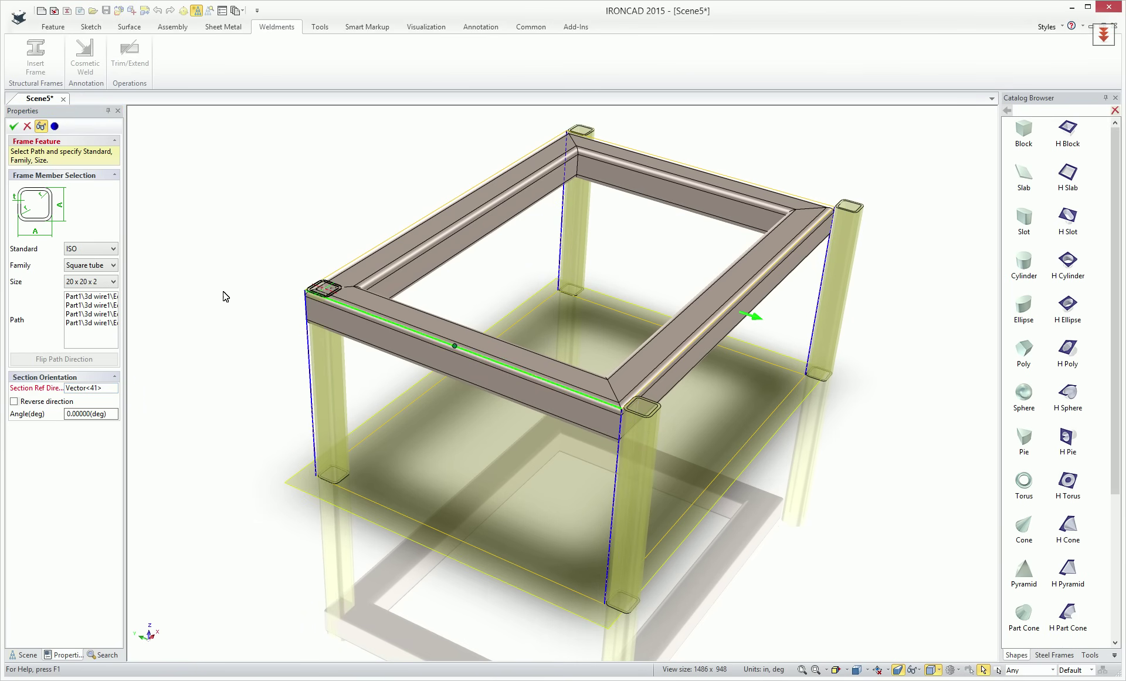
click(91, 304)
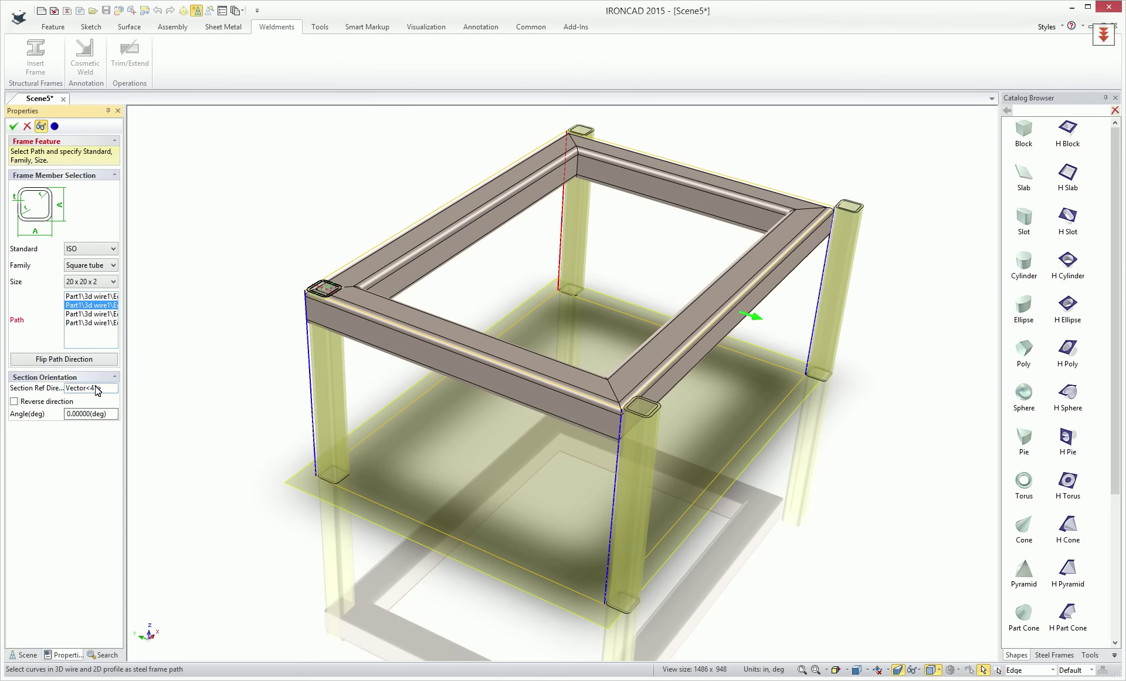
click(57, 360)
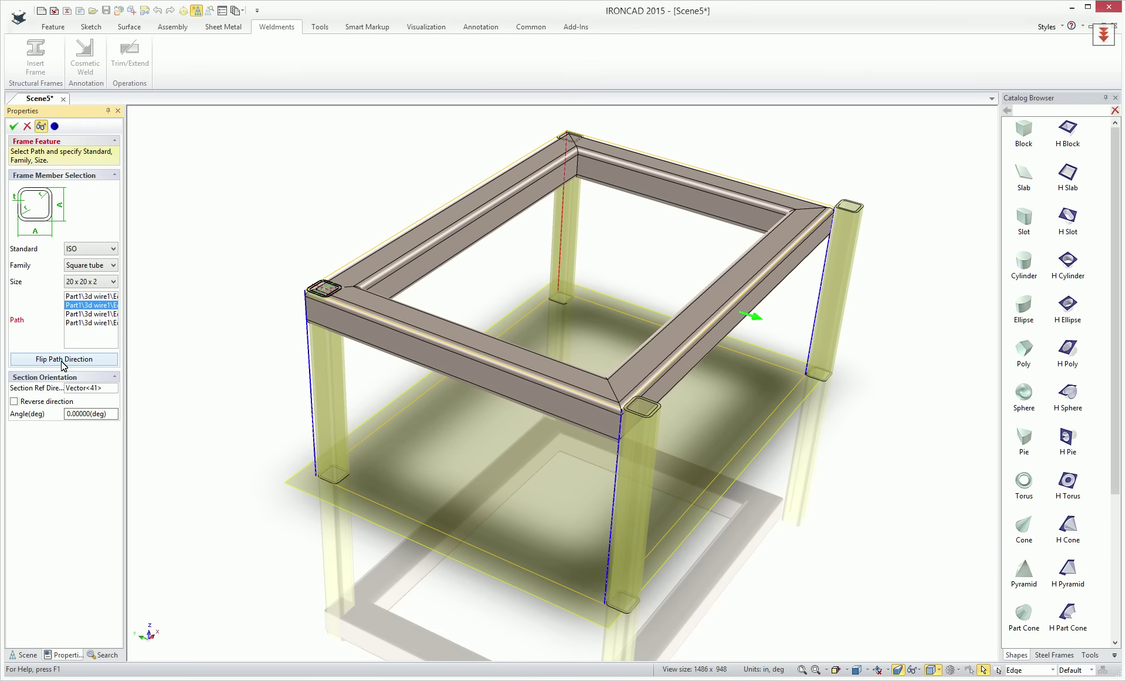
- Flip the right leg path, delete both right-leg paths, and finish the two-leg frame
click(83, 314)
click(68, 362)
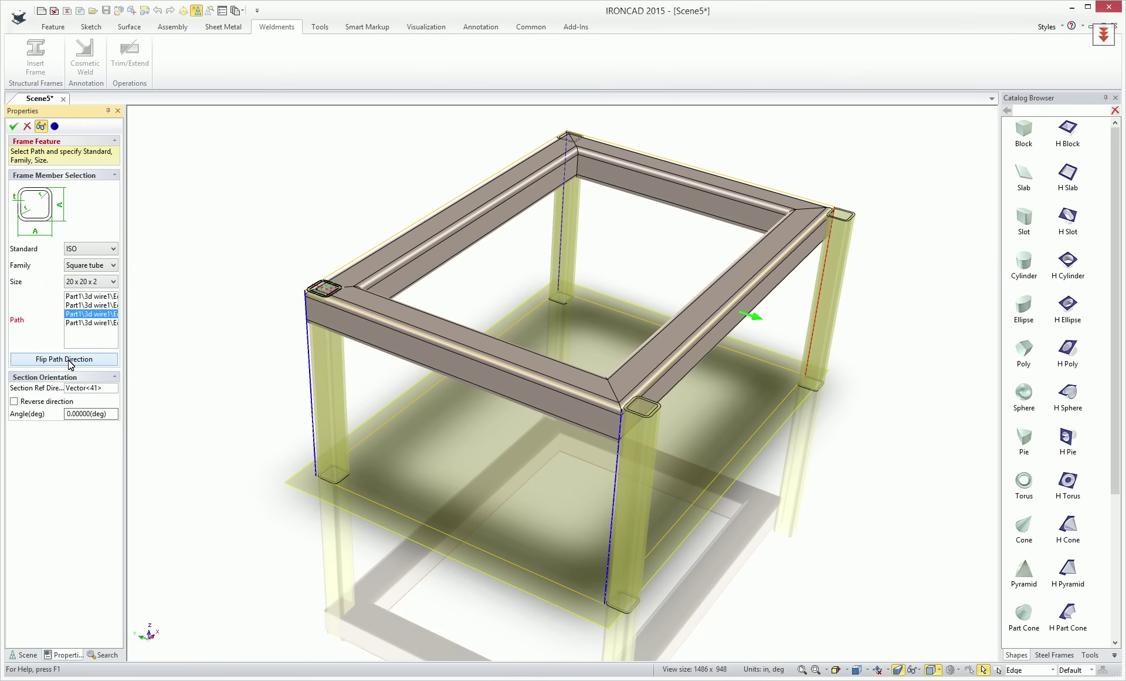
click(69, 361)
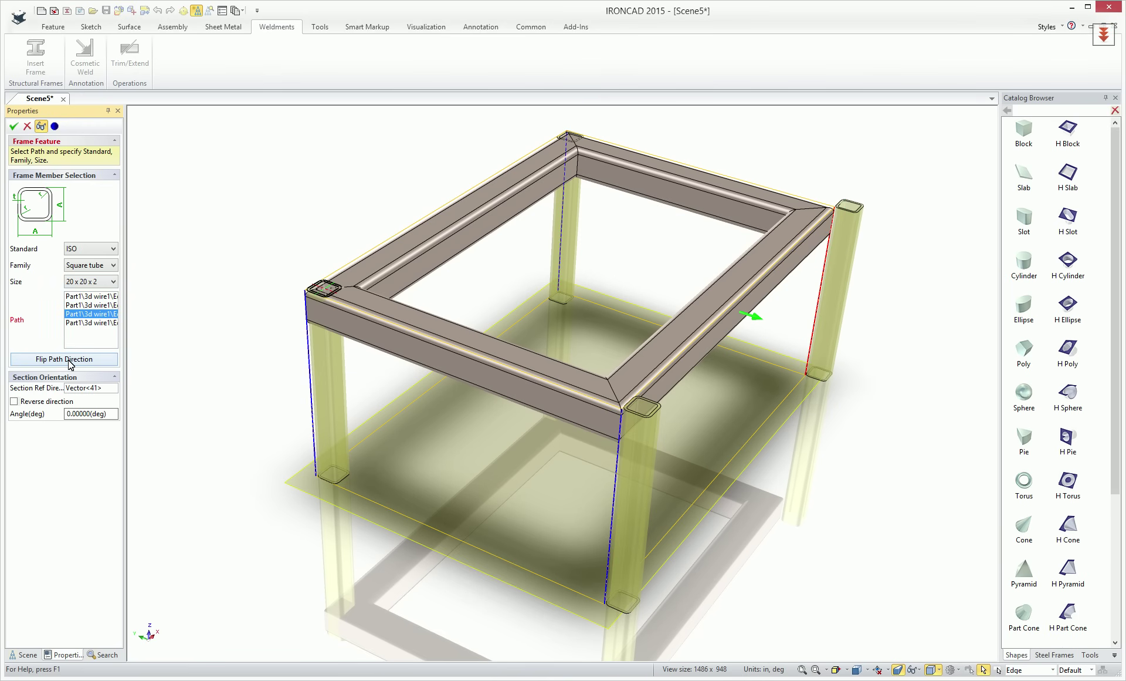
right_click(85, 321)
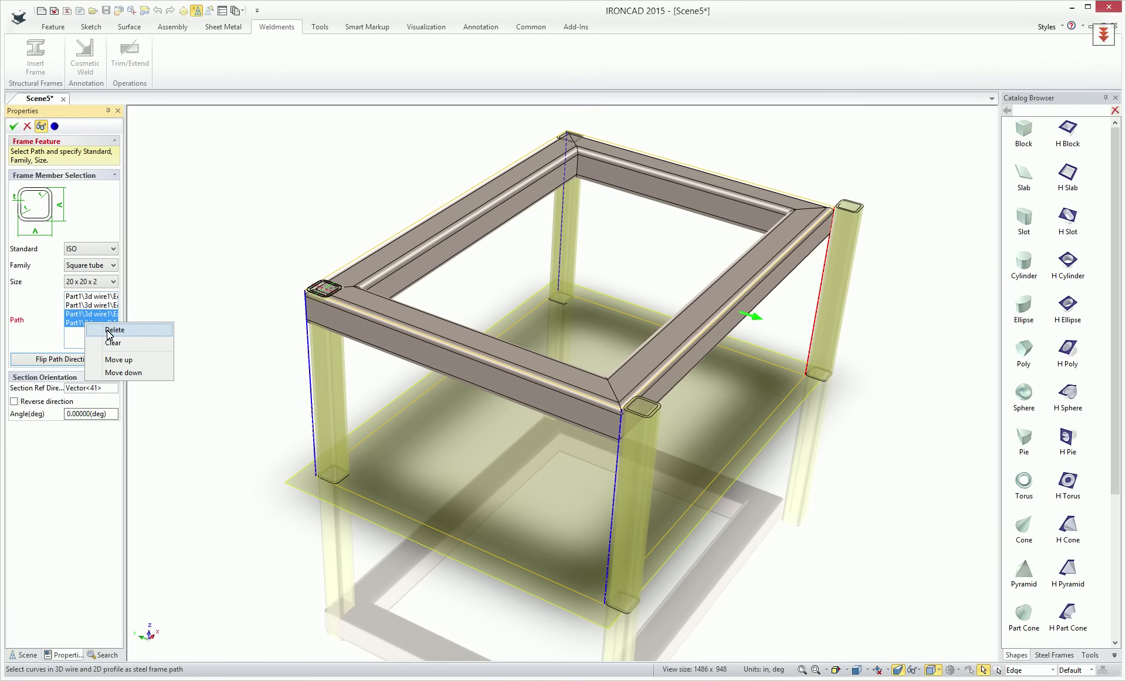
click(108, 332)
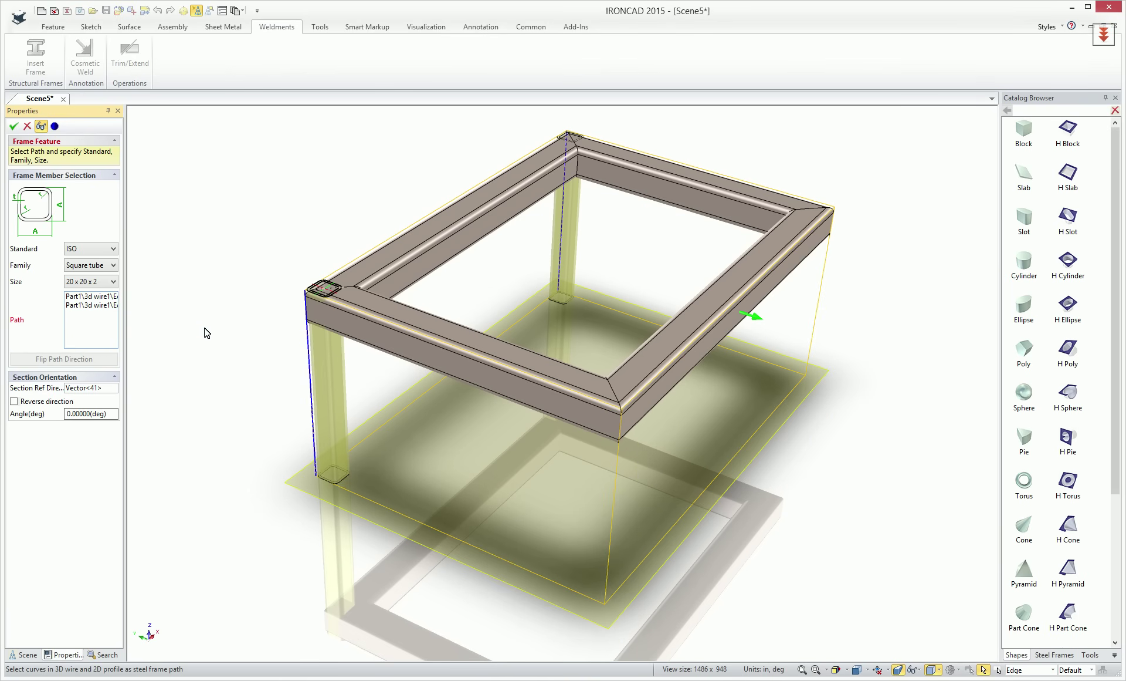
click(13, 126)
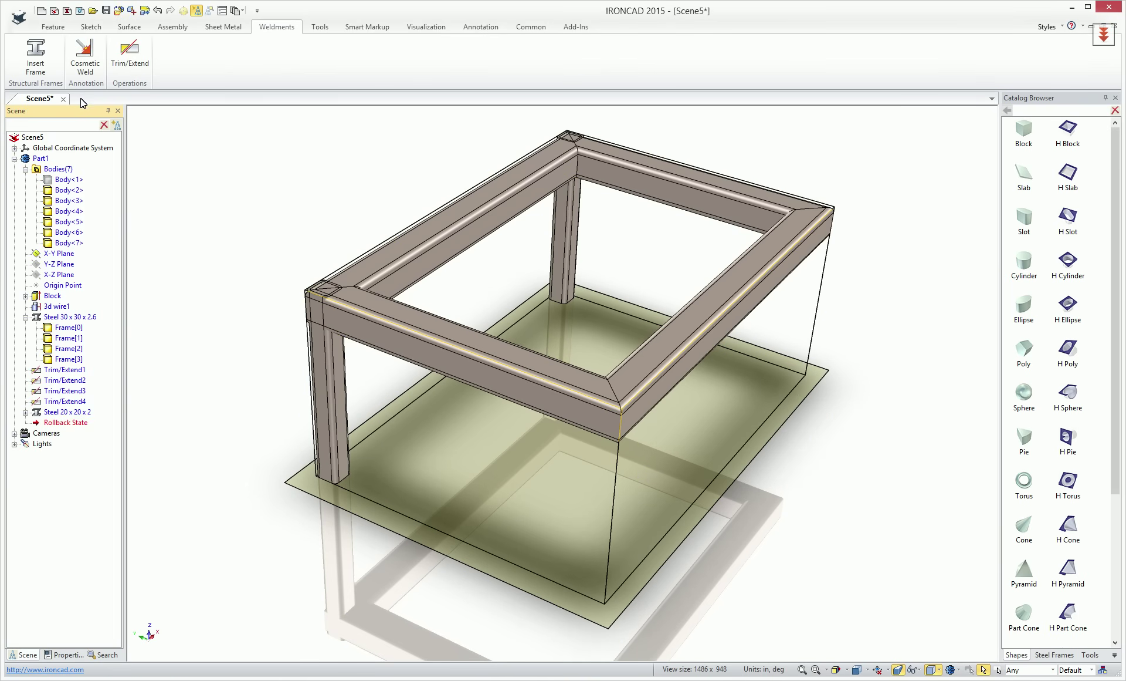
- Start a new frame on the front-right and back-right leg wires
click(38, 51)
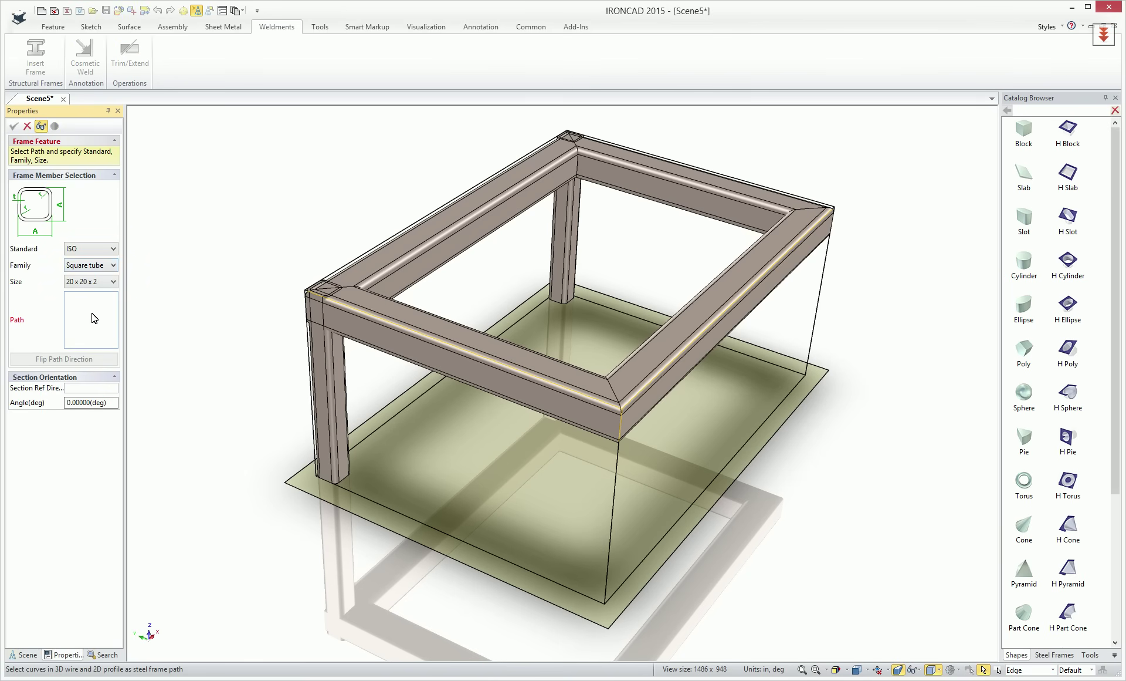
click(623, 451)
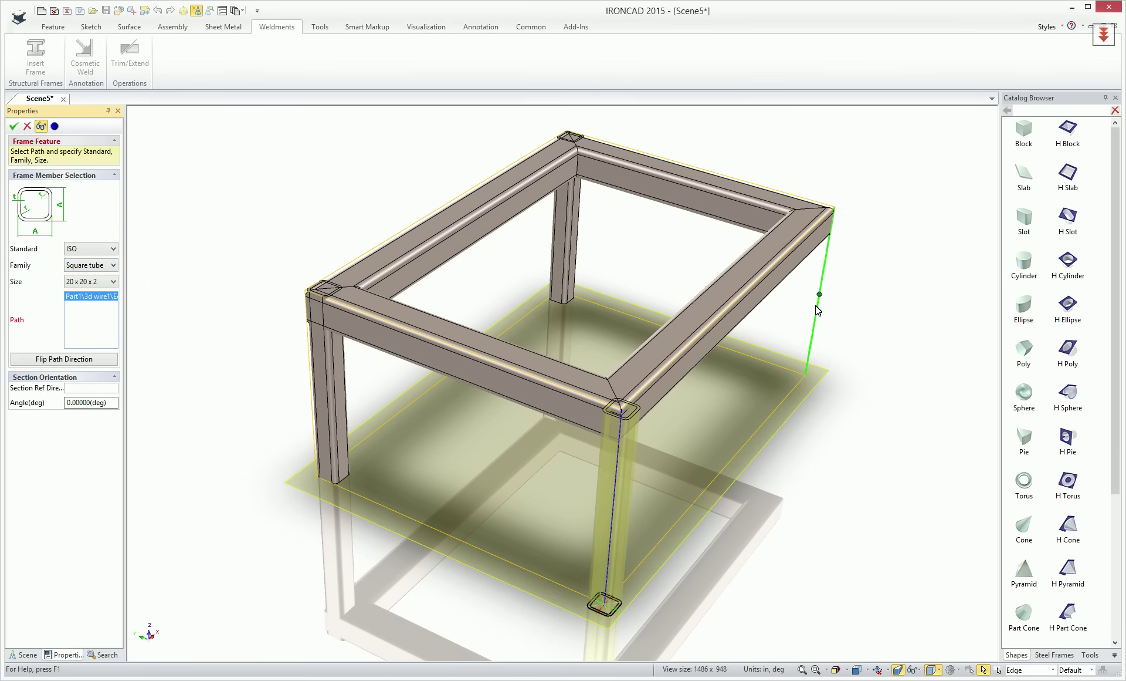
click(823, 291)
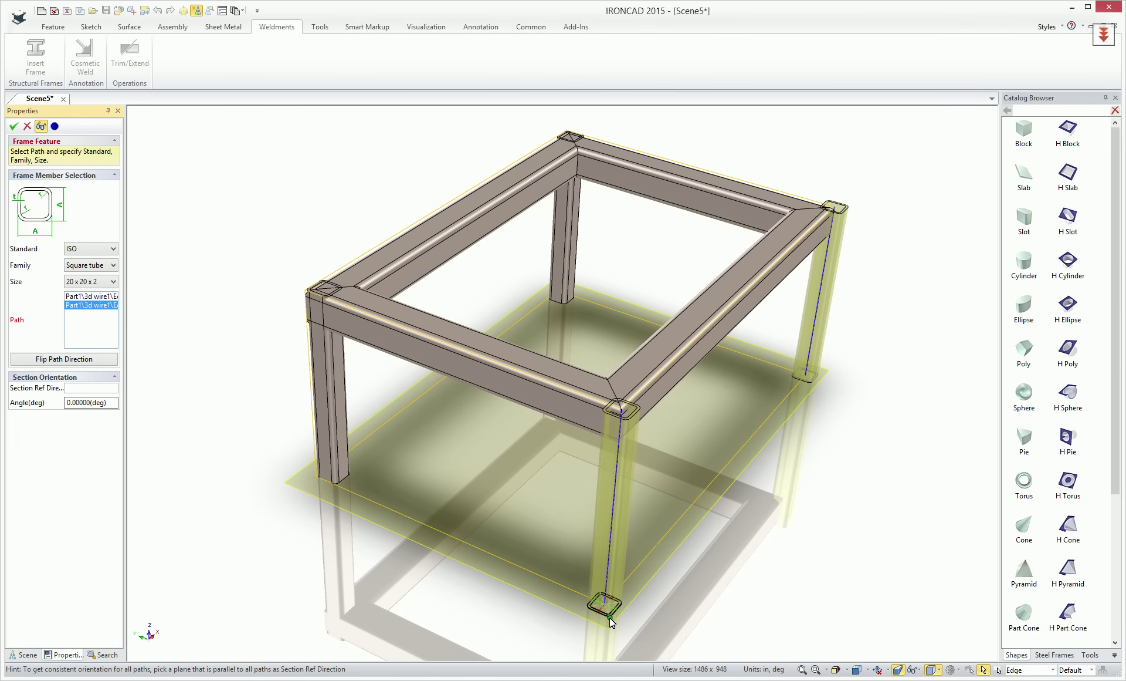
- Orient the leg sections to the floor plane, flip the back-right path, and finish the frame
click(94, 387)
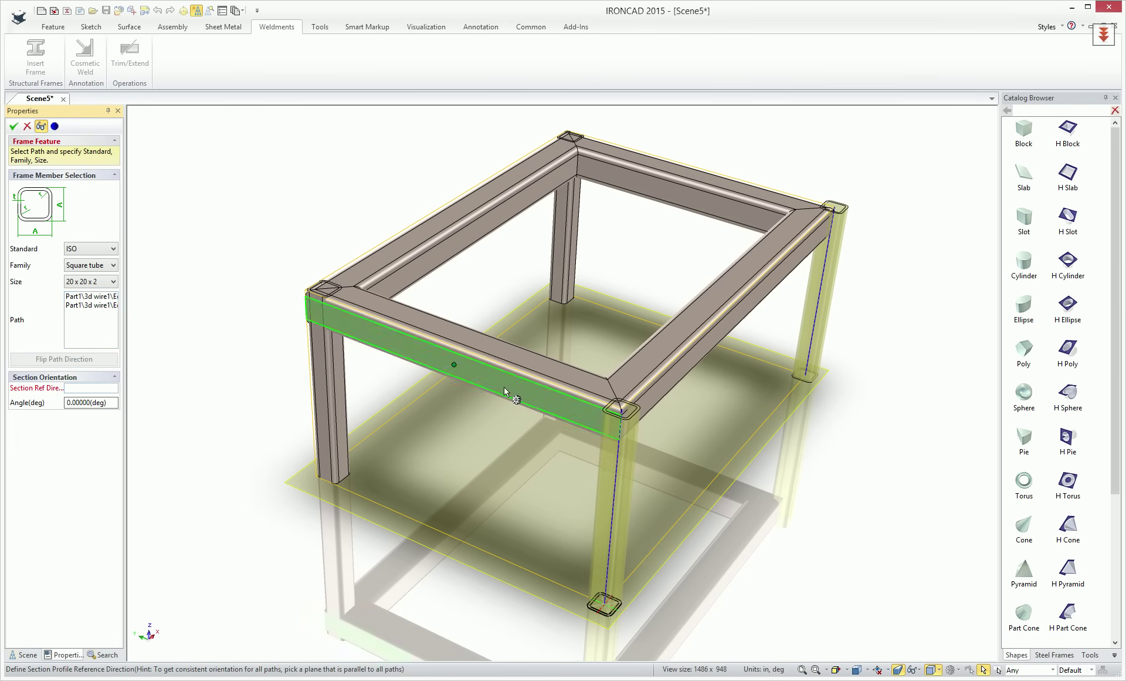
click(634, 438)
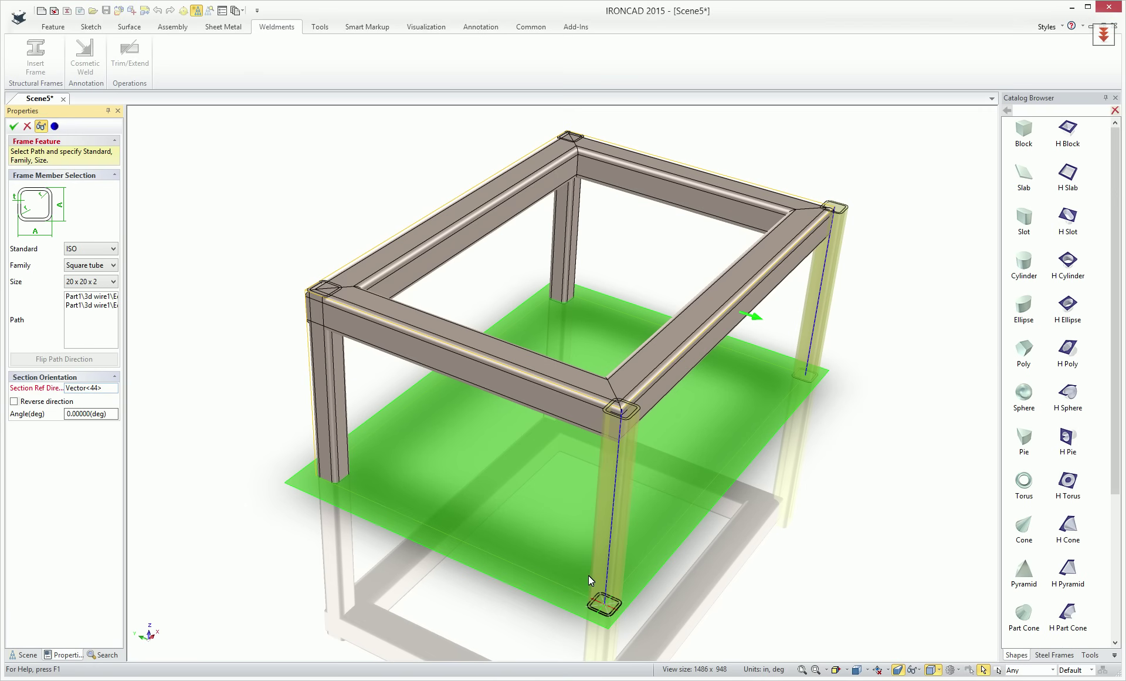
click(609, 619)
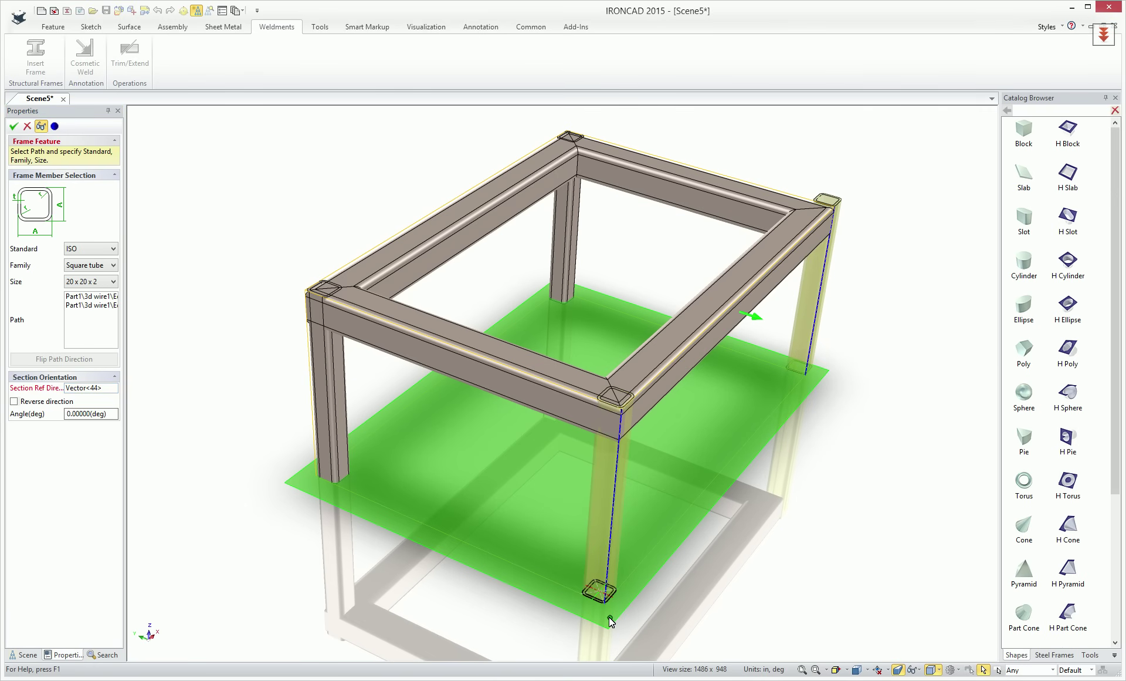
click(85, 306)
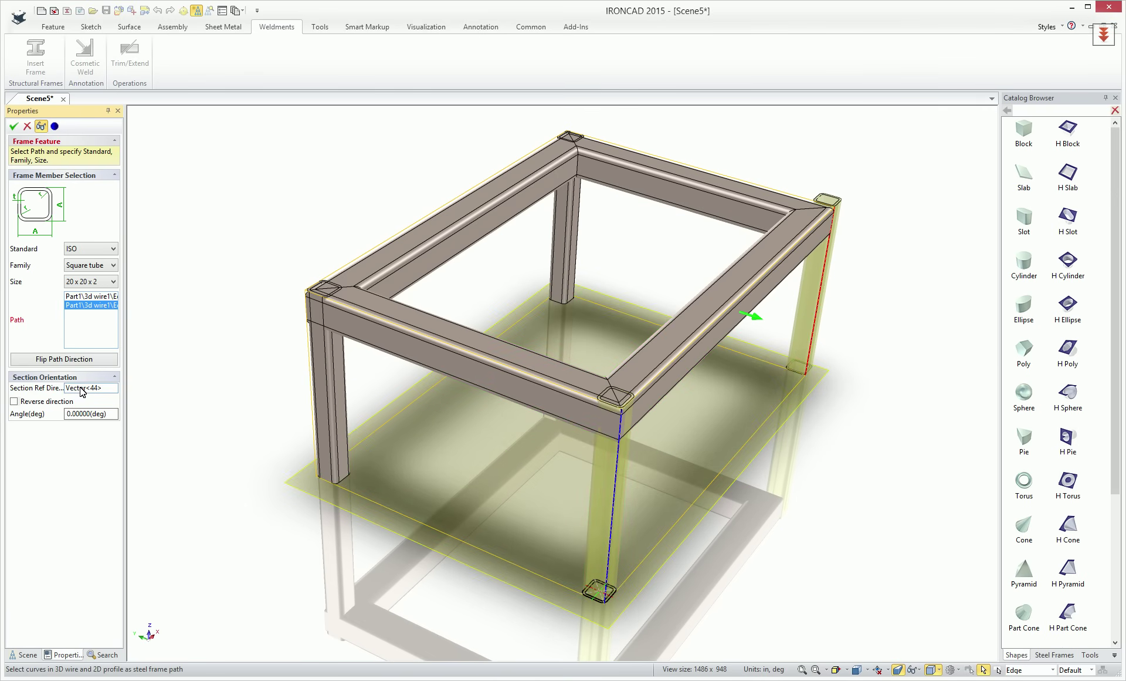
click(78, 360)
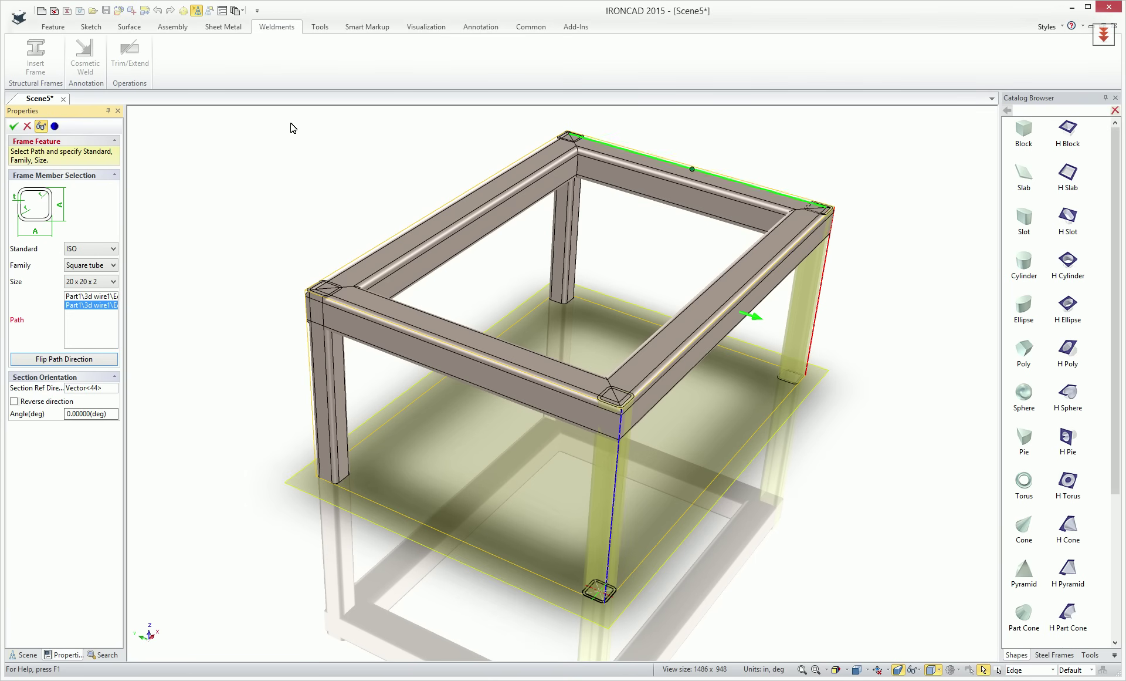
click(14, 126)
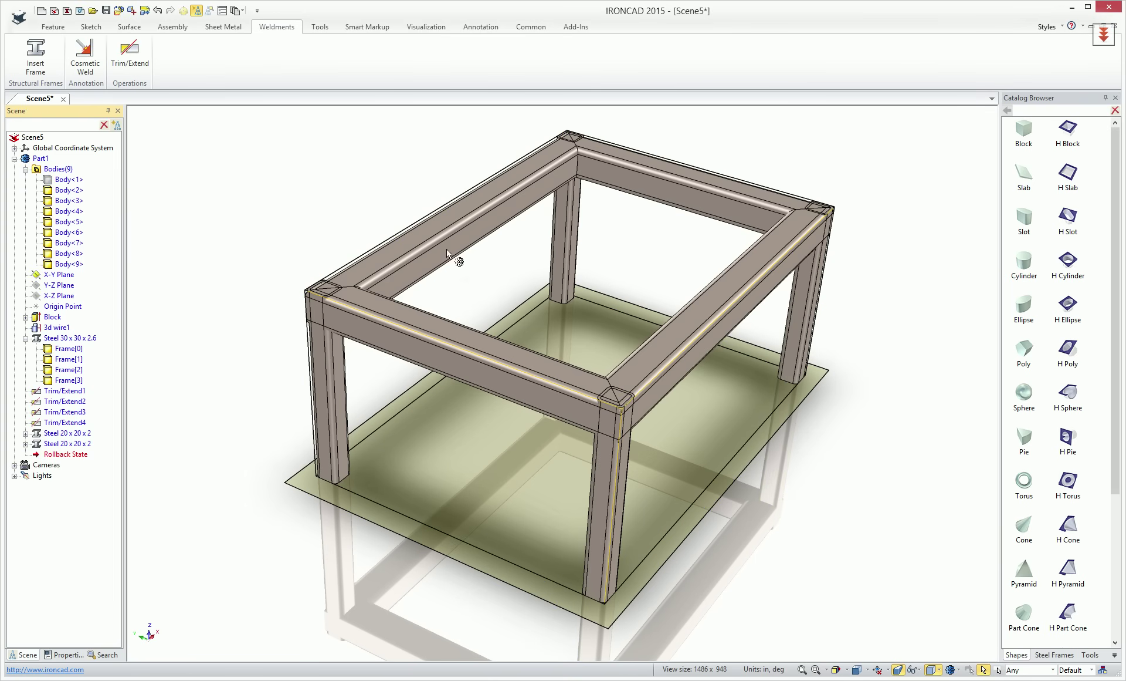
- Trim the left and front legs to the top beam faces with Trim to Face
middle_drag(649, 329, 644, 223)
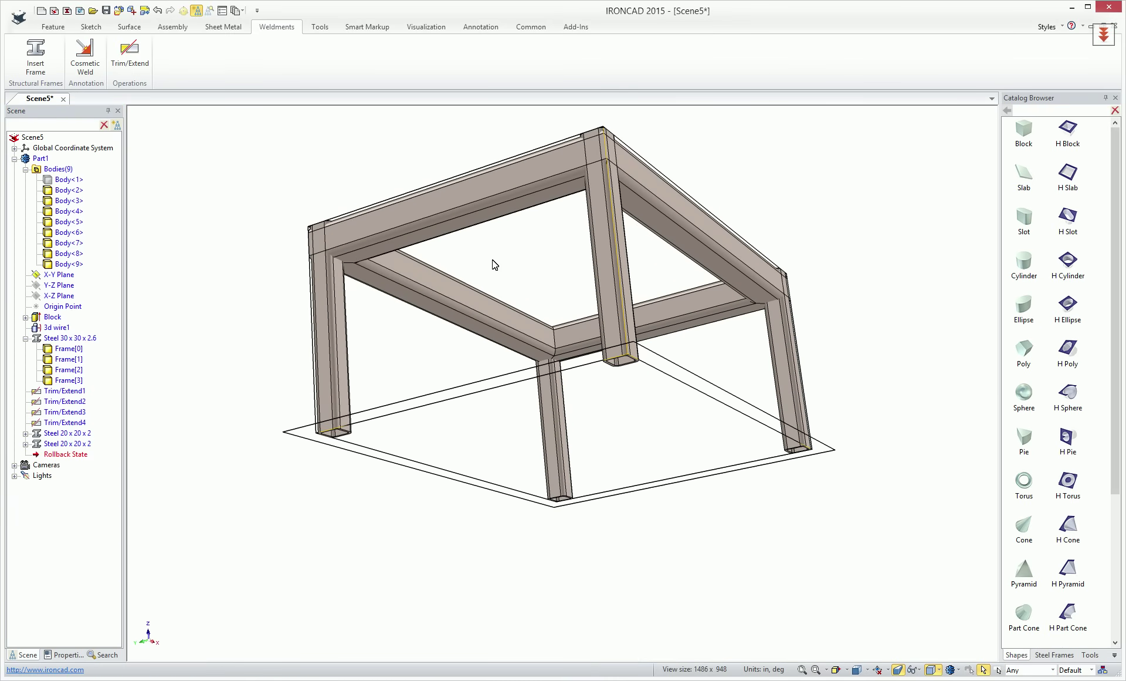
click(129, 51)
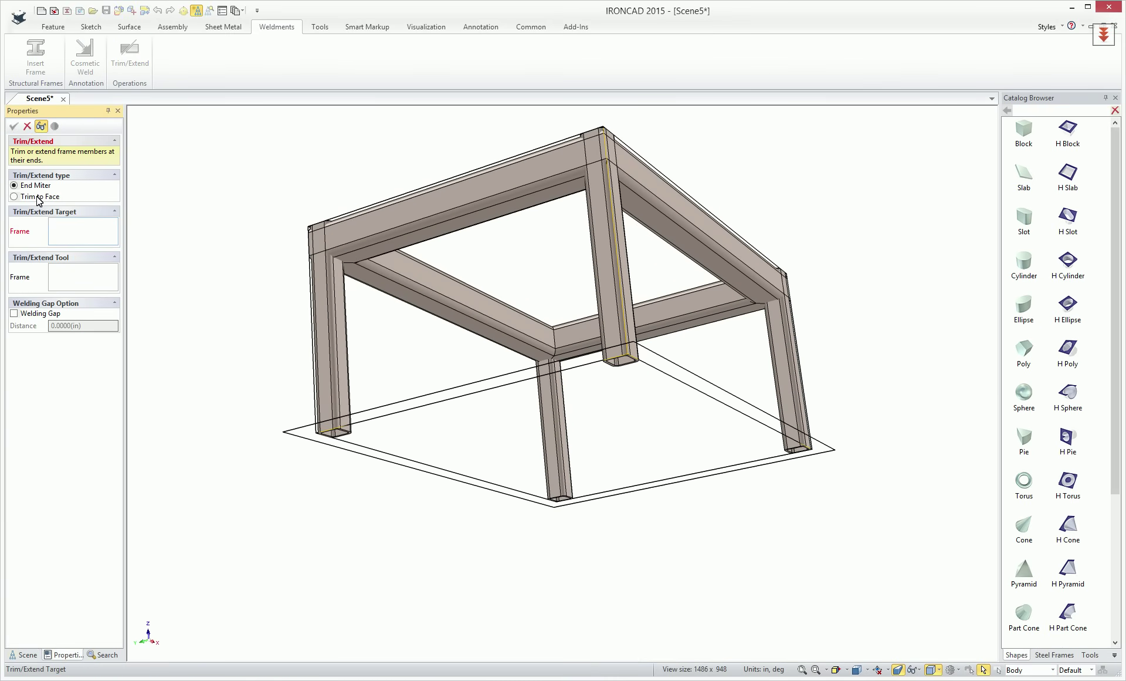
click(38, 199)
click(327, 301)
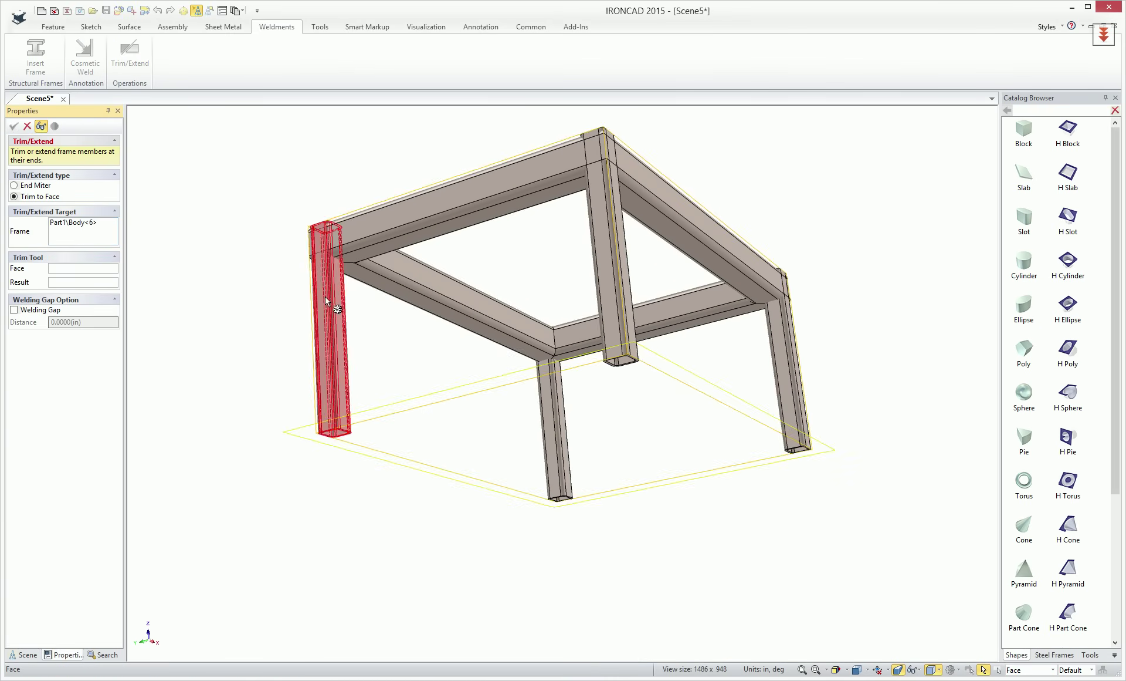
click(361, 283)
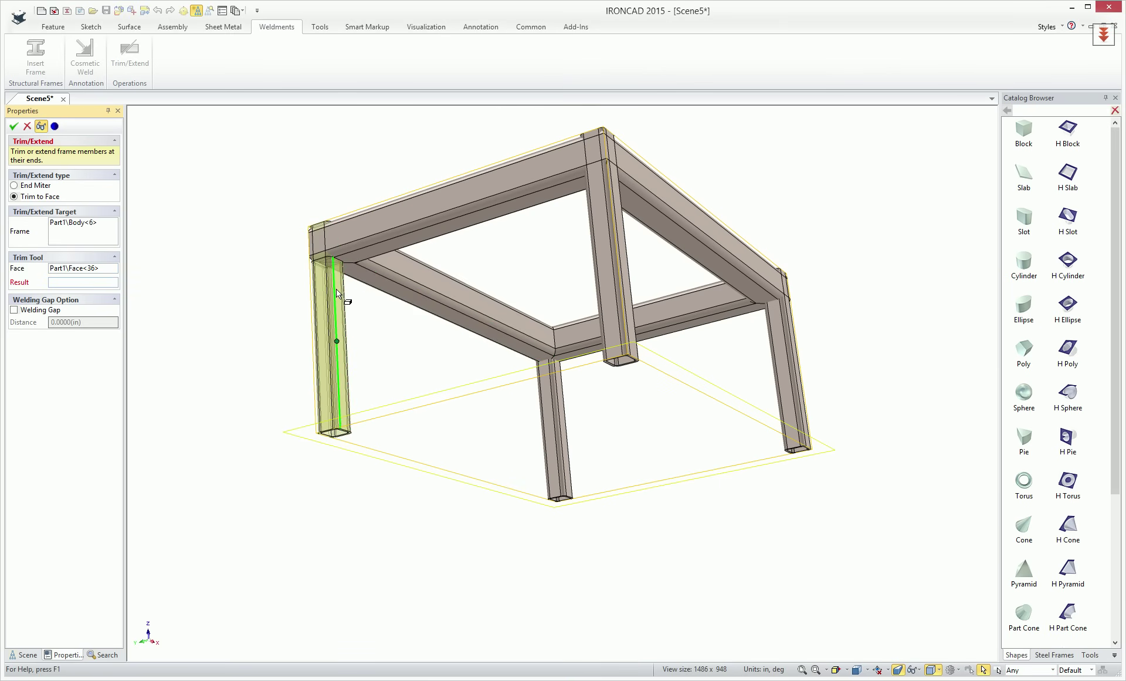
click(14, 127)
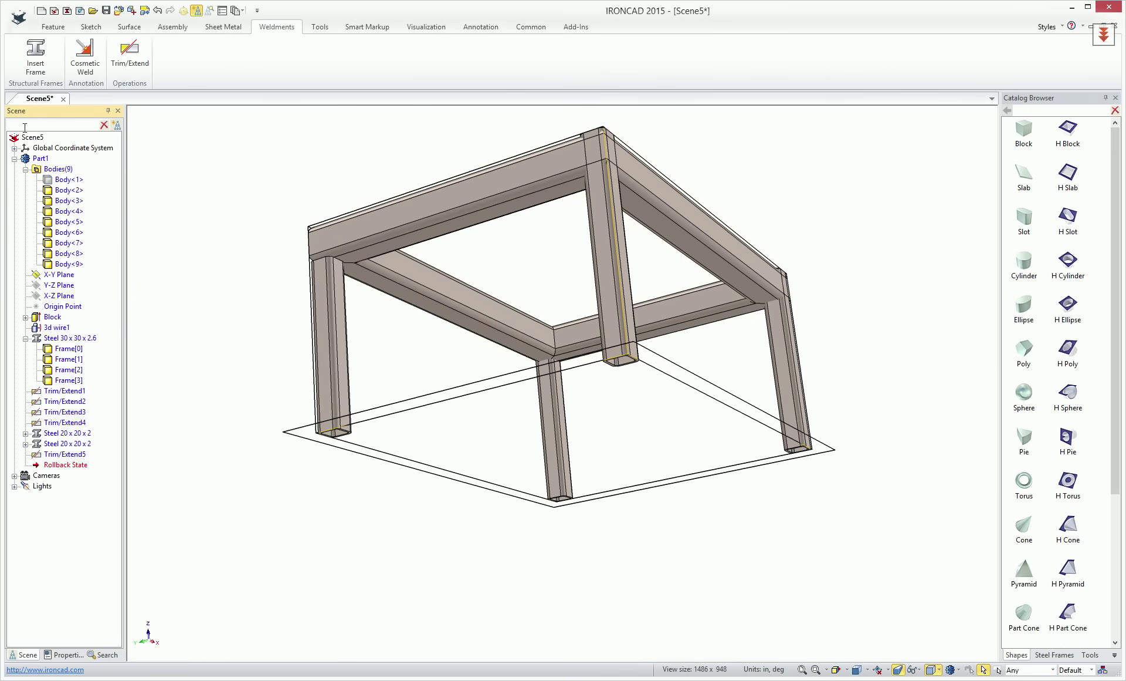
click(130, 53)
click(539, 372)
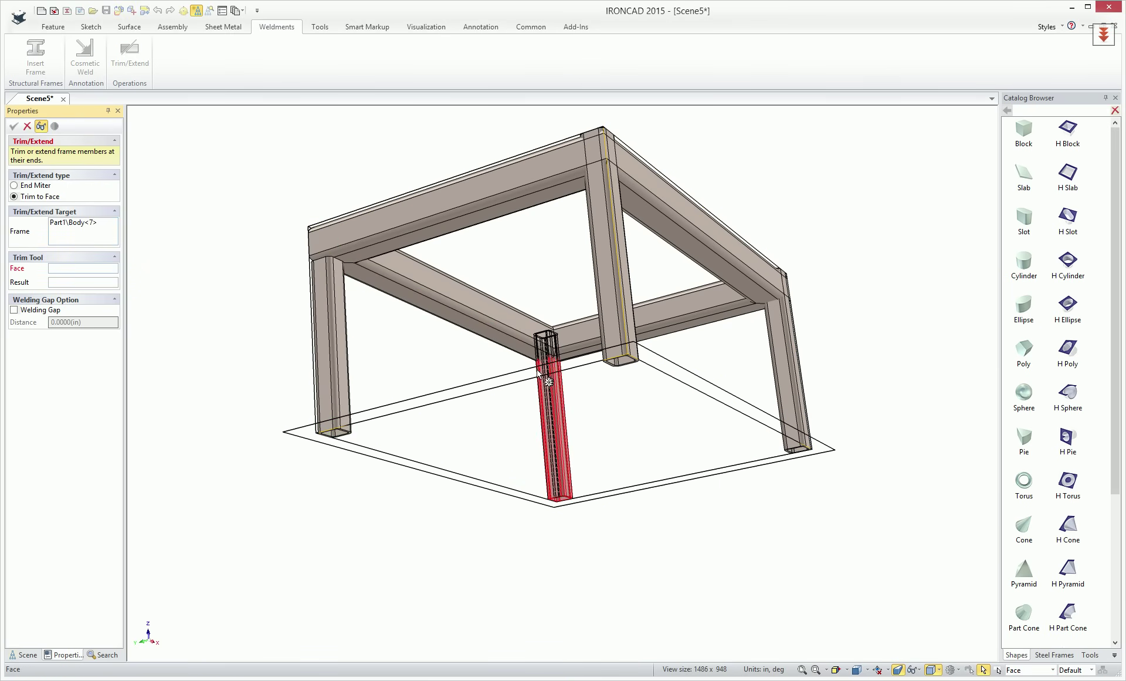
click(535, 348)
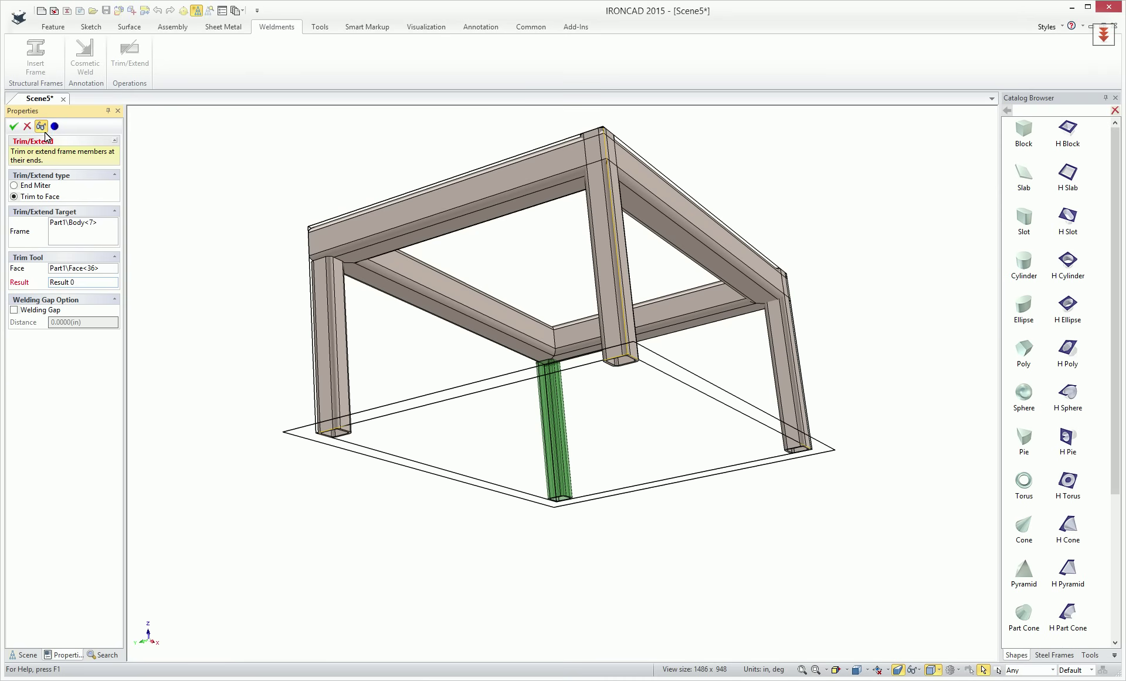
click(14, 126)
- Trim the right and last remaining legs to their top beam faces
click(129, 53)
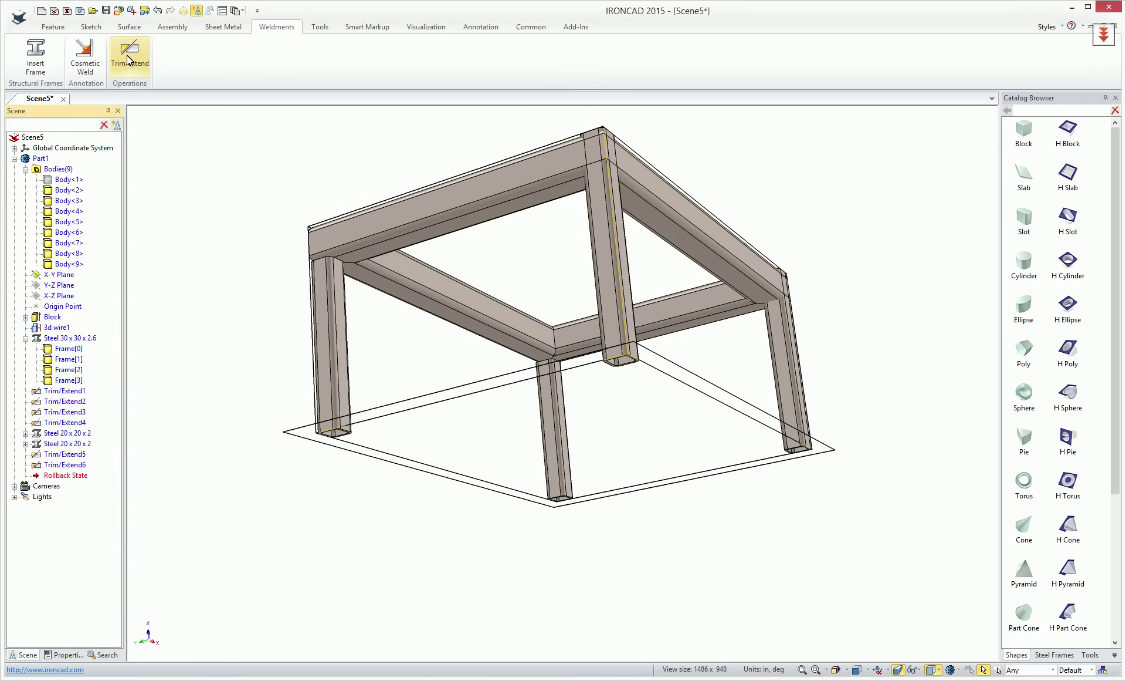
click(783, 324)
click(723, 273)
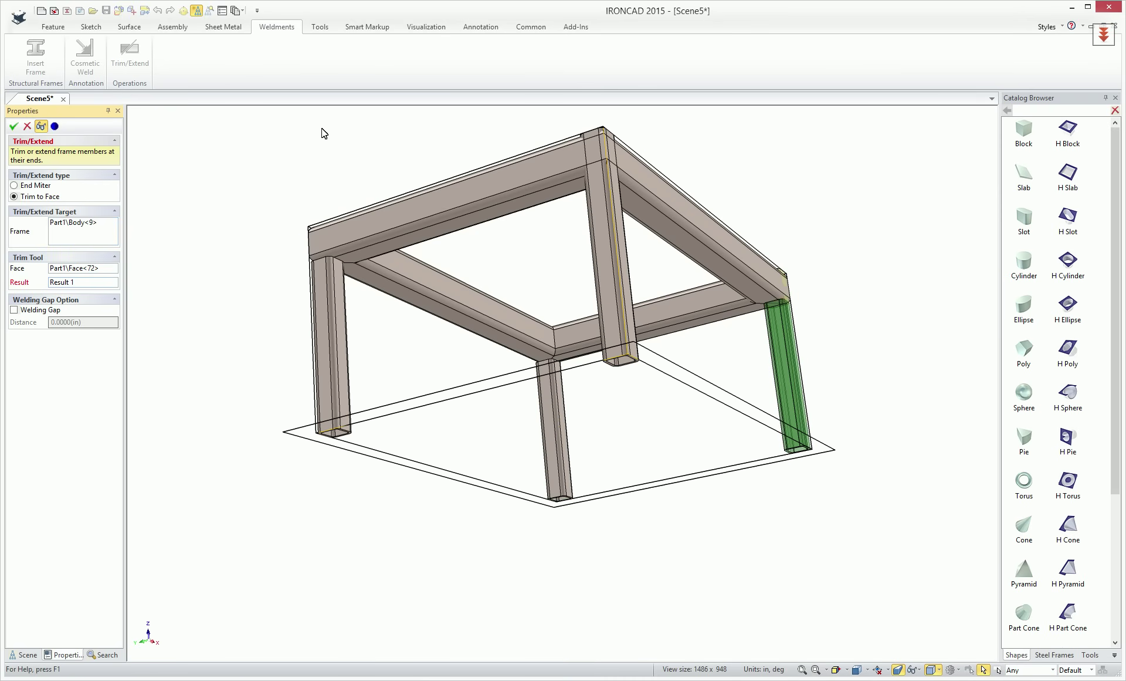
click(14, 126)
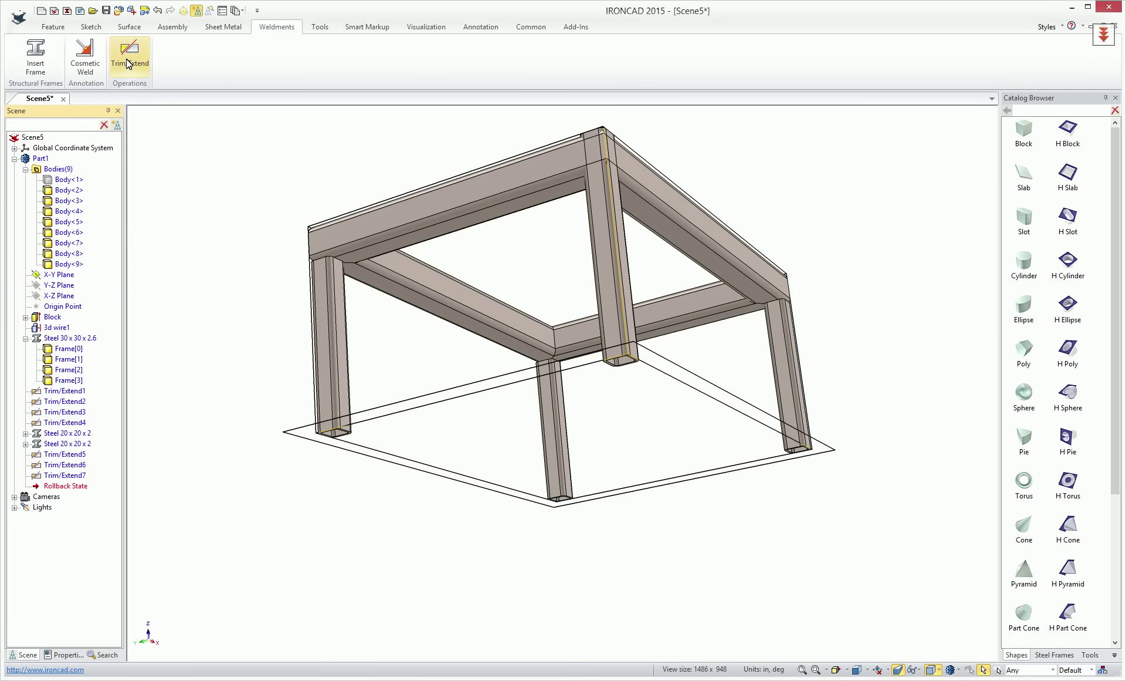
click(130, 56)
click(604, 247)
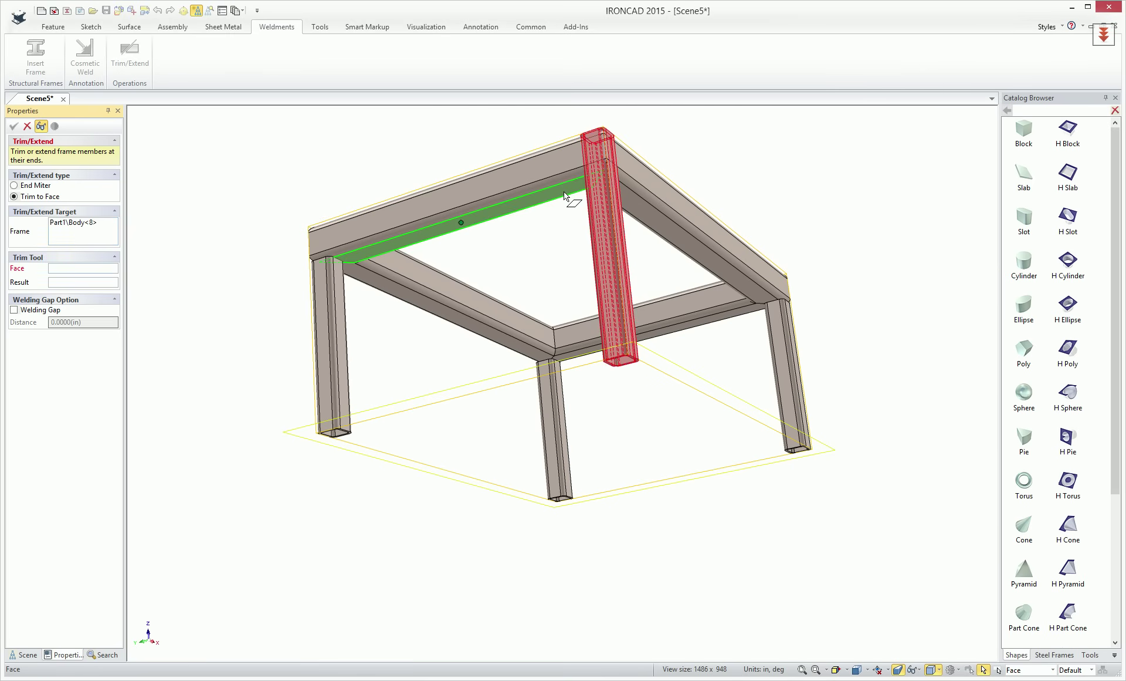
click(525, 182)
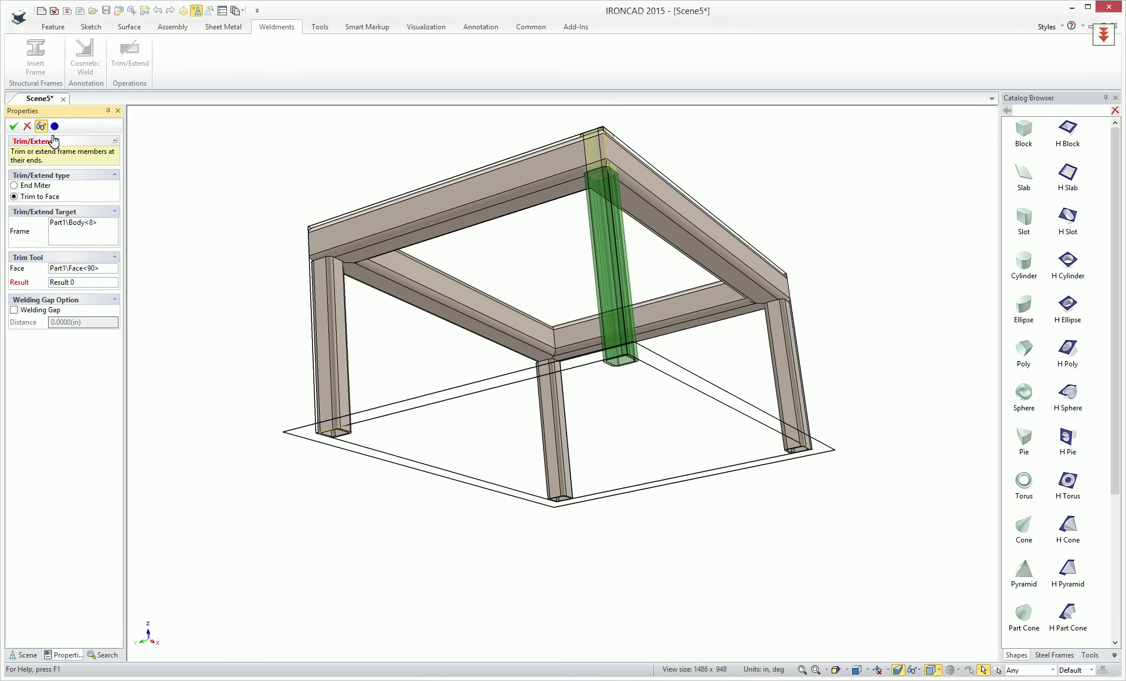
click(13, 126)
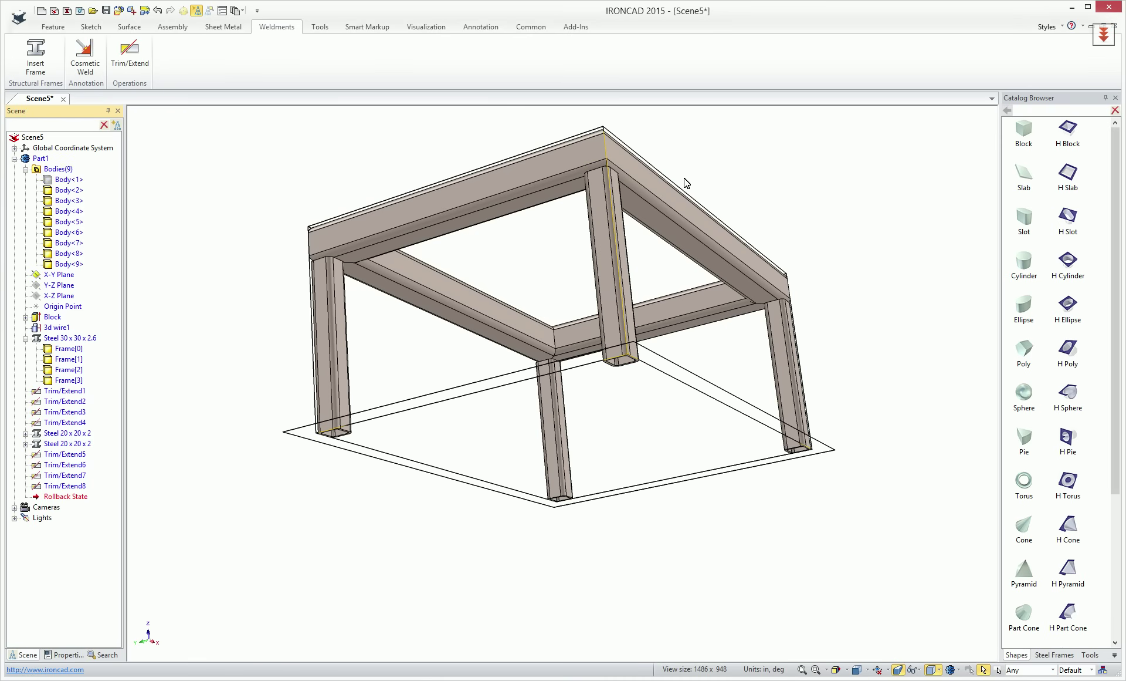
middle_drag(674, 192, 142, 279)
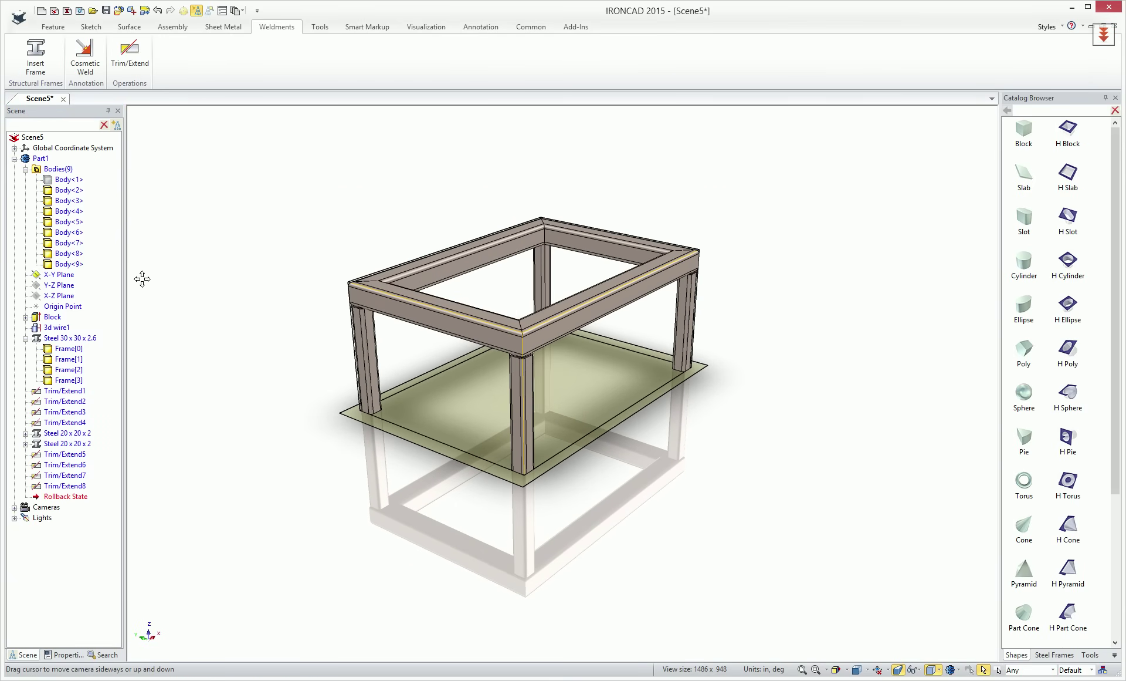
- Drag the Block's side handle outward so the trimmed frame and legs rebuild nearly square
click(38, 317)
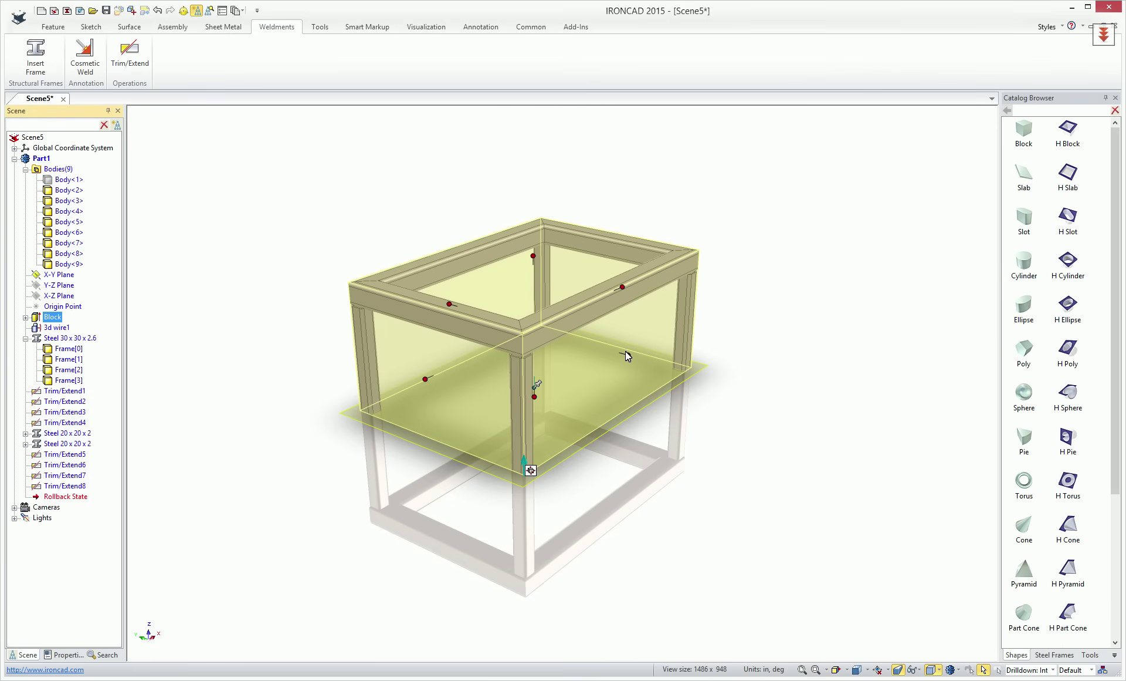
drag(629, 355, 578, 279)
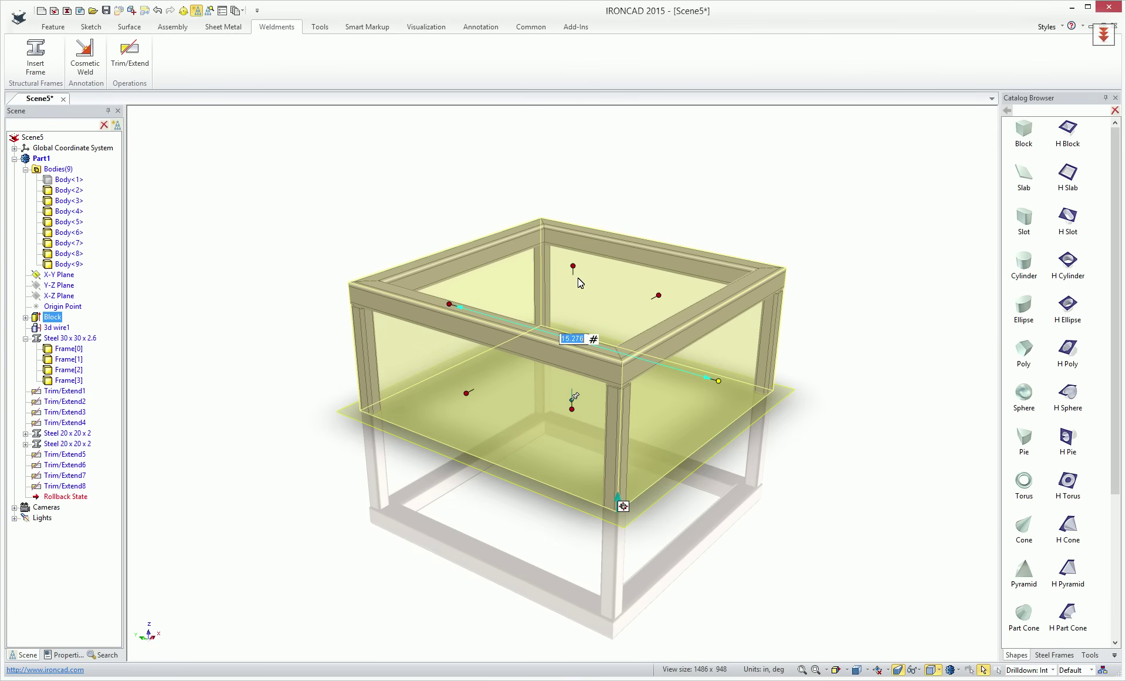
click(290, 257)
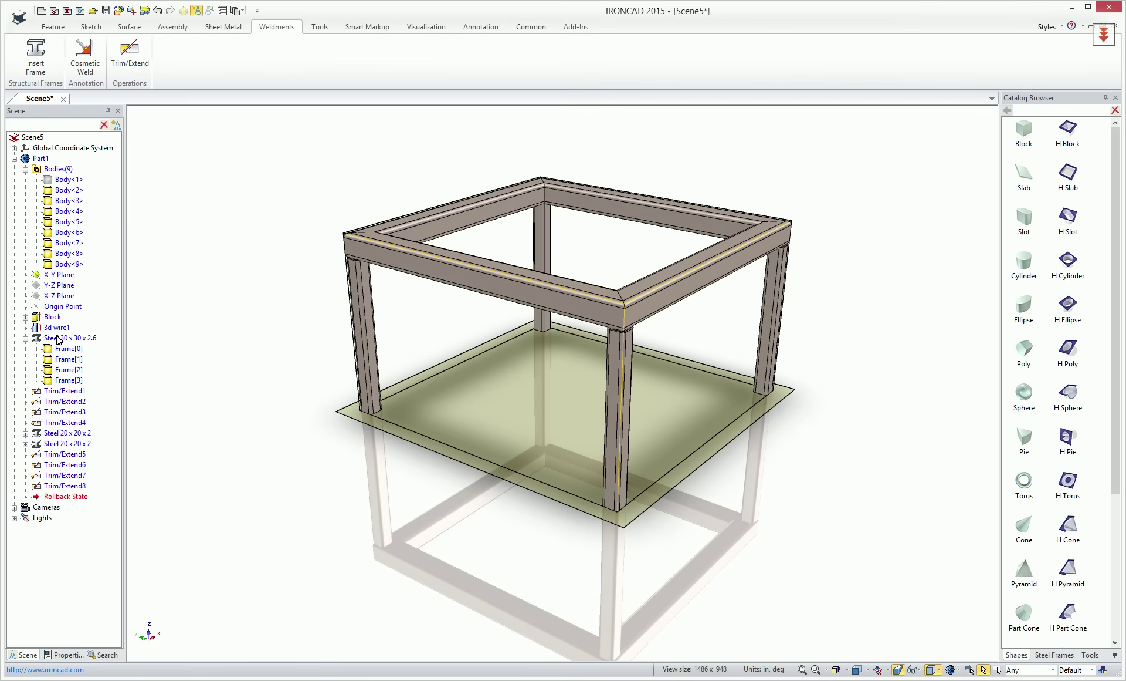
click(25, 338)
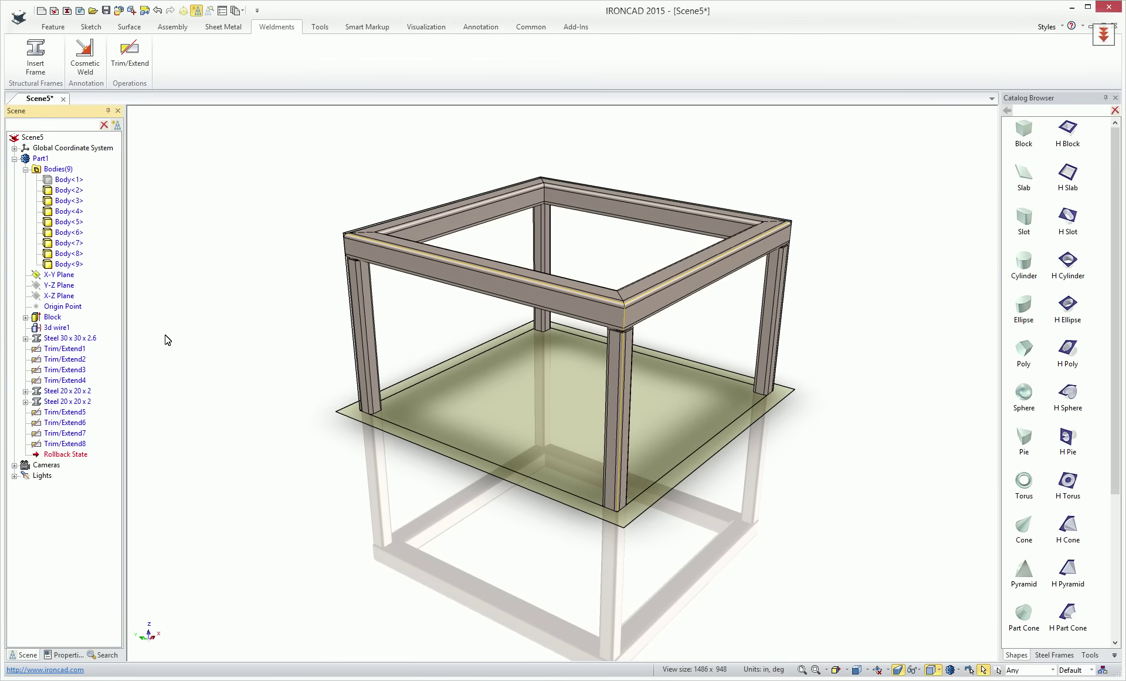
middle_drag(657, 319, 627, 350)
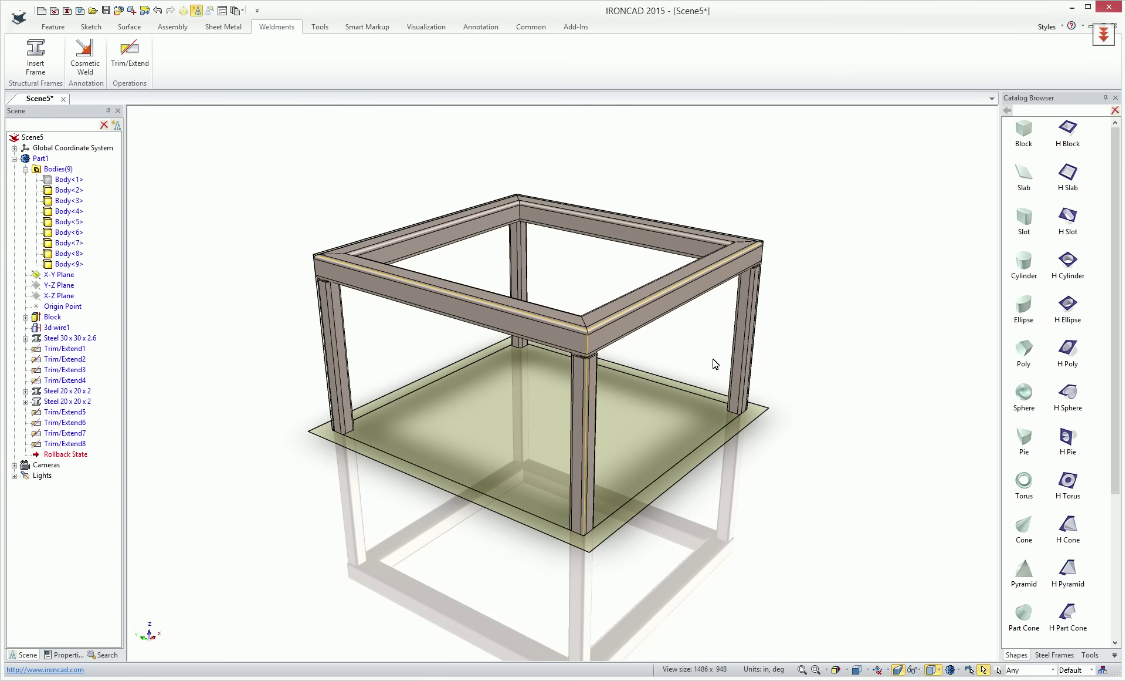
- Show the Steel Frames catalog and delete the Part1 frame model
click(1054, 655)
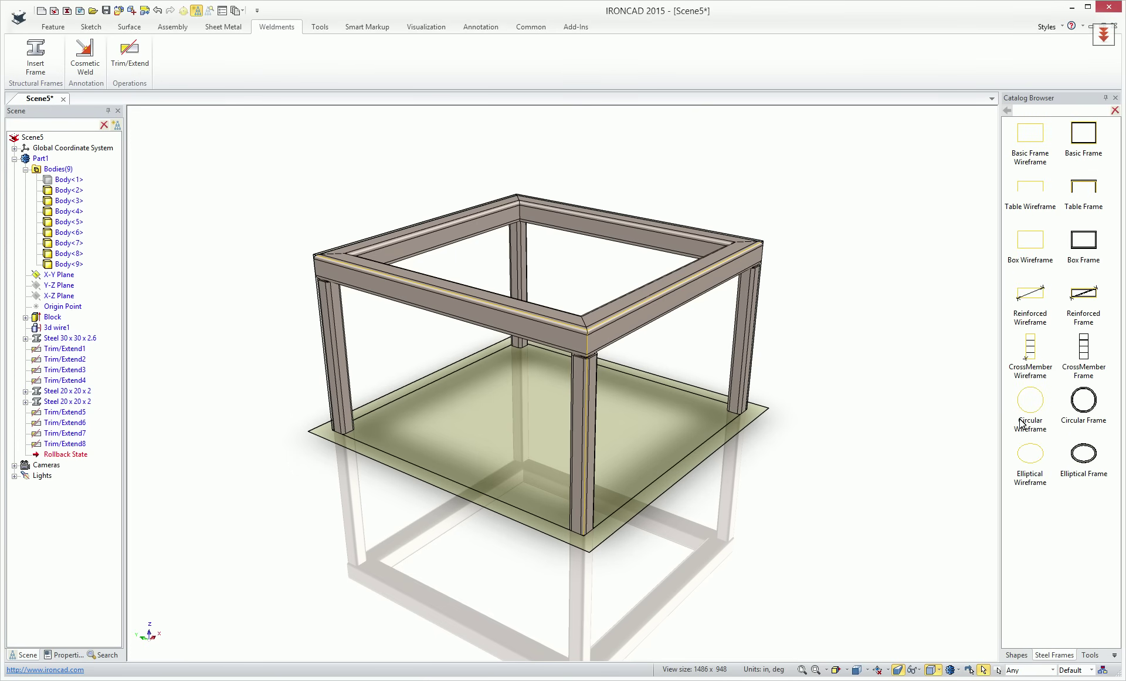
click(34, 161)
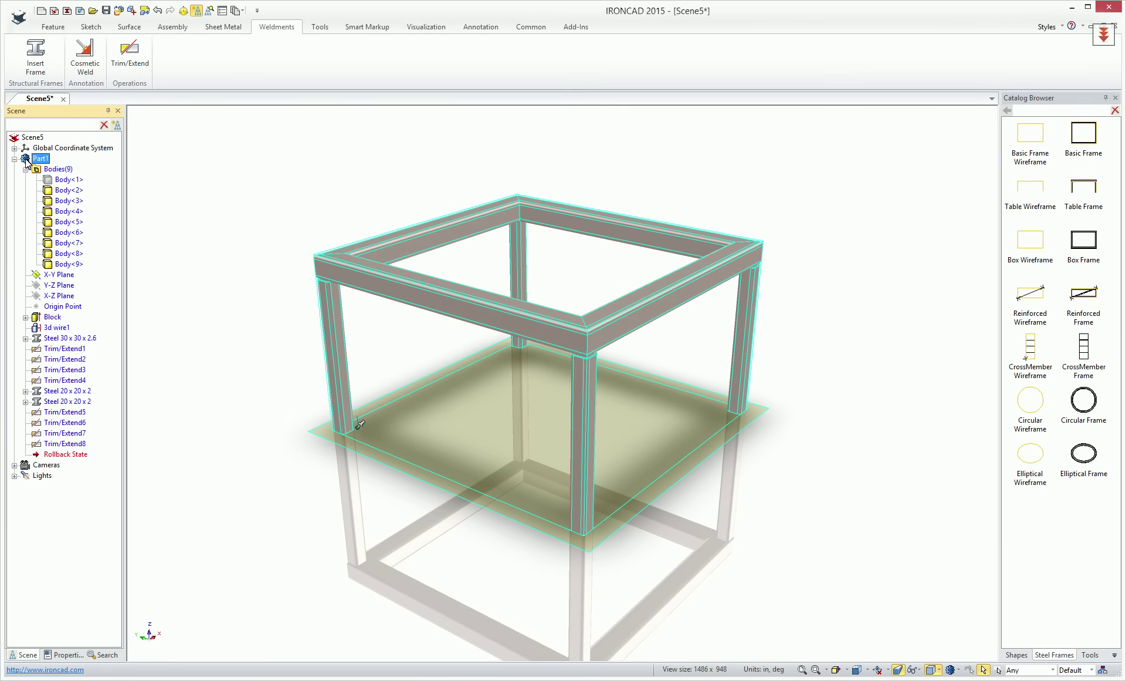
key(Delete)
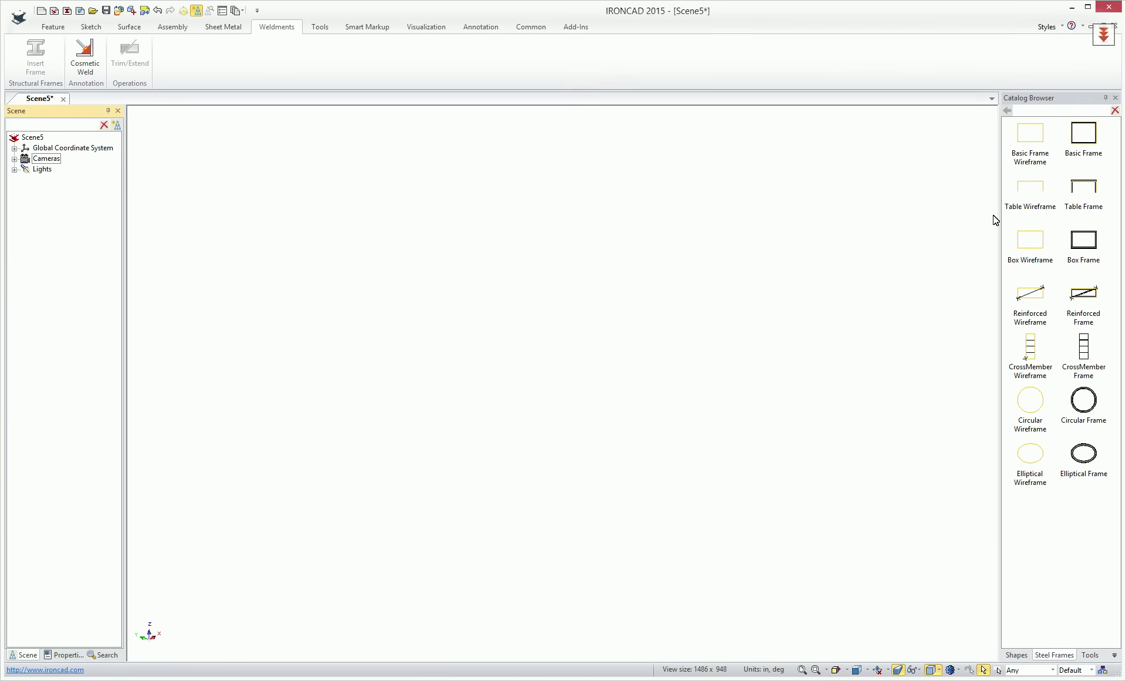
- Try the Box and Circular catalog frames, deleting the circular one afterwards
drag(1027, 254, 525, 370)
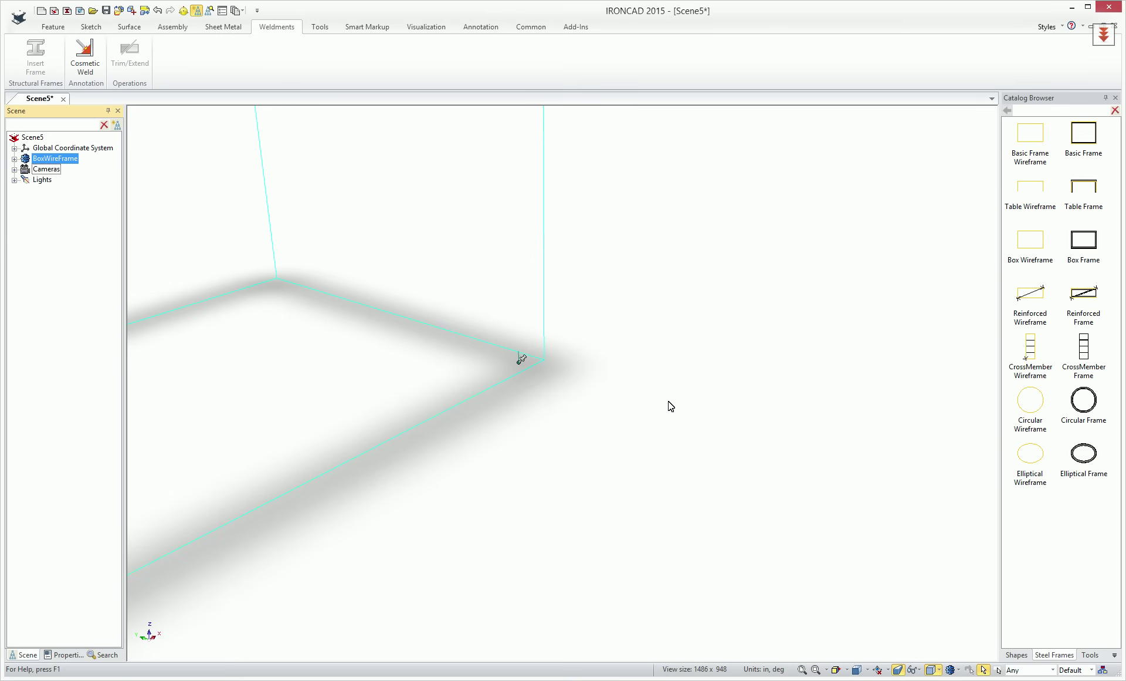
click(844, 408)
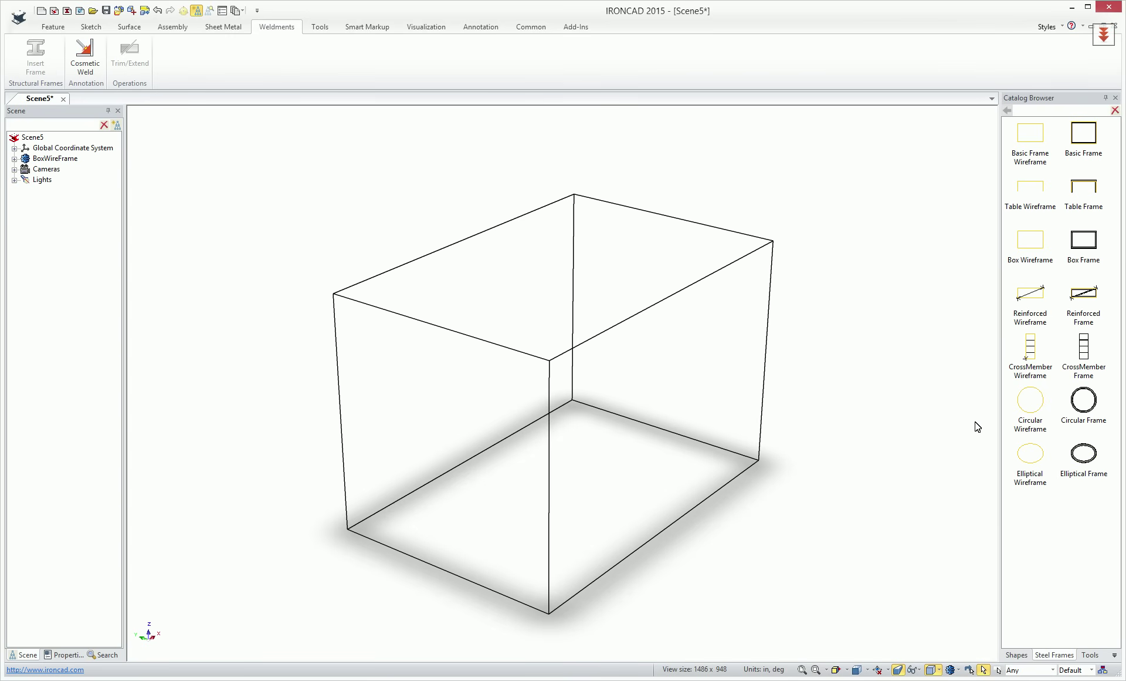
click(759, 454)
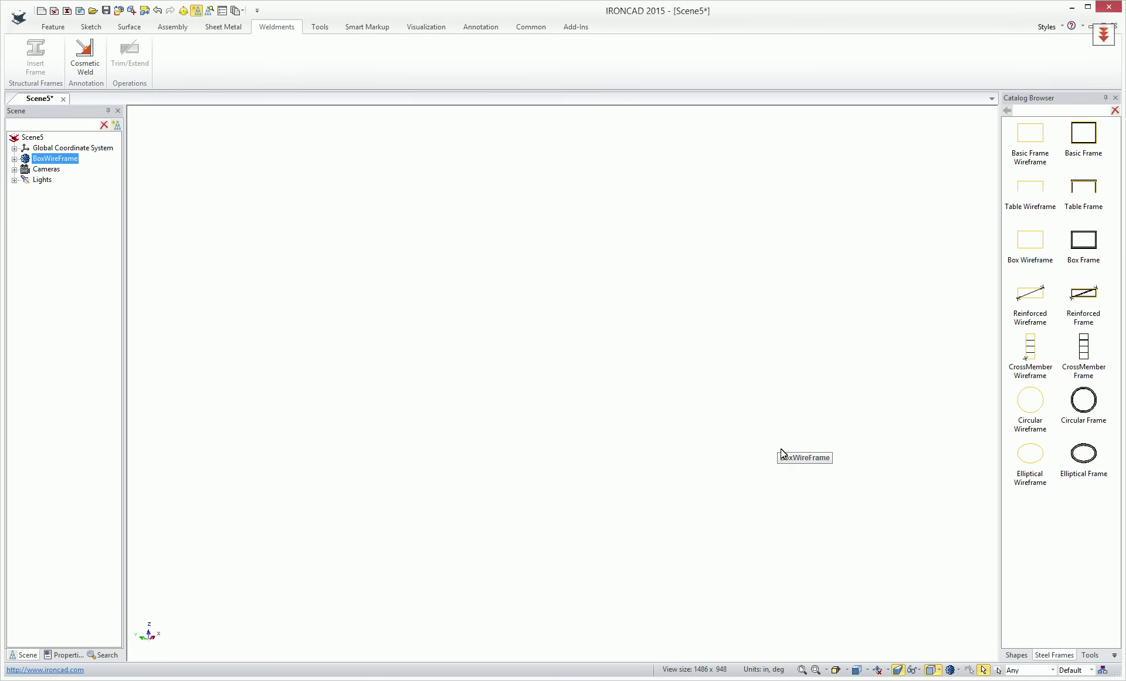
drag(1031, 419, 636, 444)
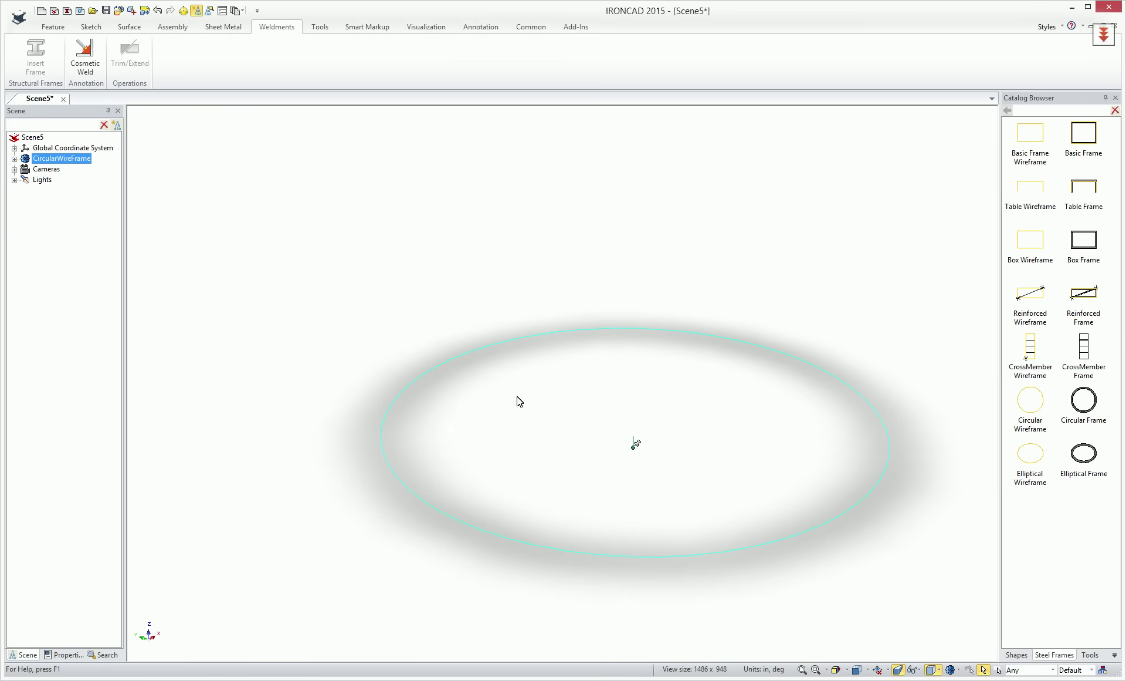
click(534, 397)
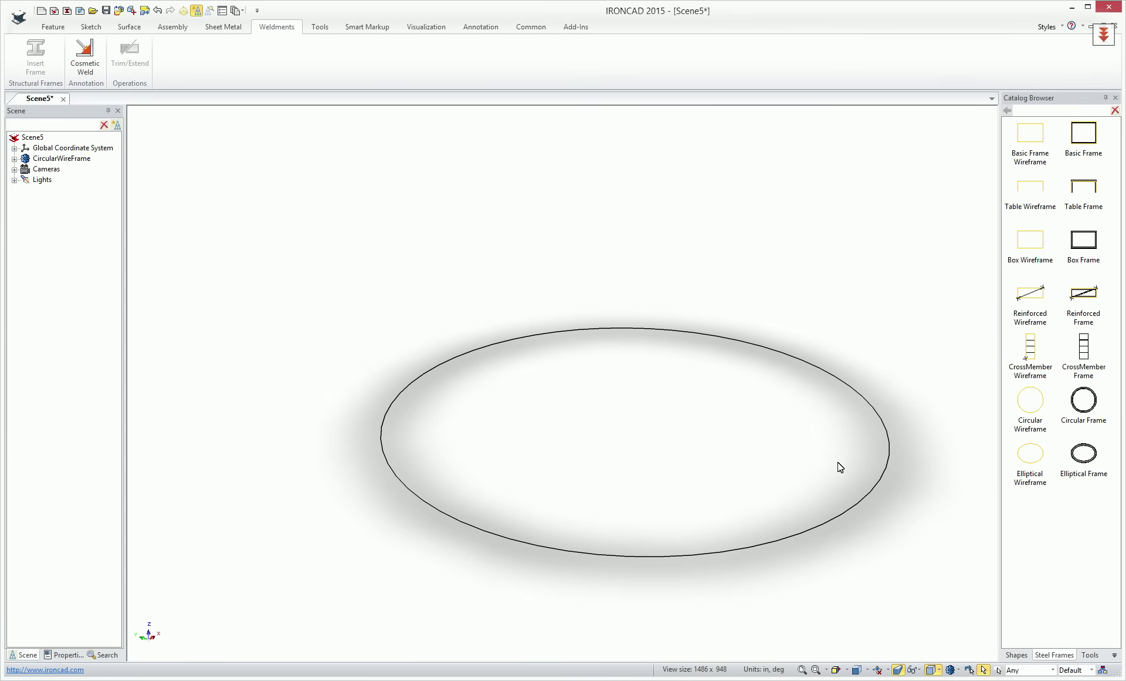
click(896, 452)
key(Delete)
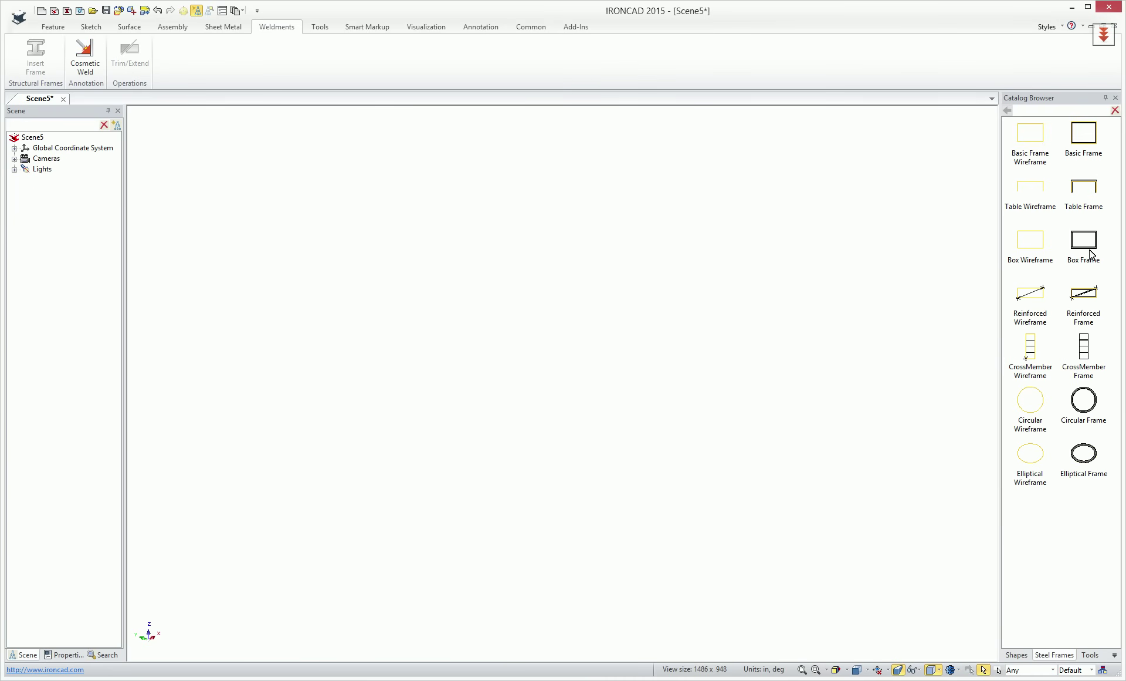
- Add a Reinforced Frame, fit it in view, and widen its sizing block
drag(1087, 297, 619, 369)
click(752, 367)
key(F8)
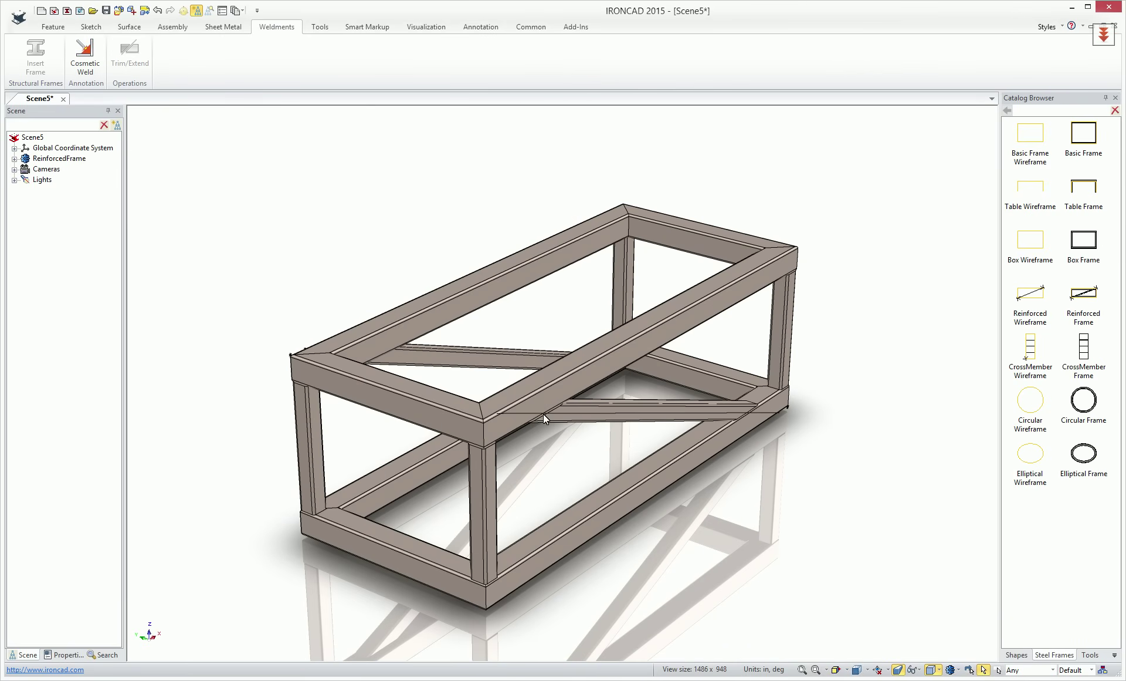
mouse_move(602, 432)
middle_down()
mouse_move(674, 432)
mouse_move(563, 420)
mouse_move(592, 437)
middle_up()
click(14, 158)
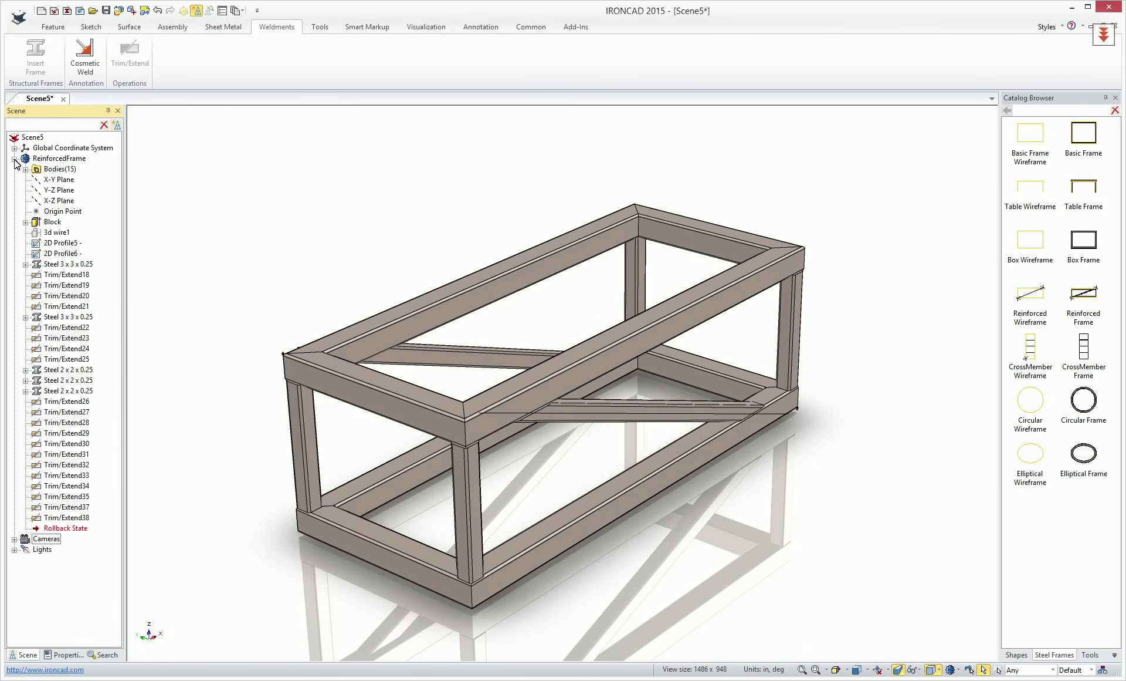
click(51, 221)
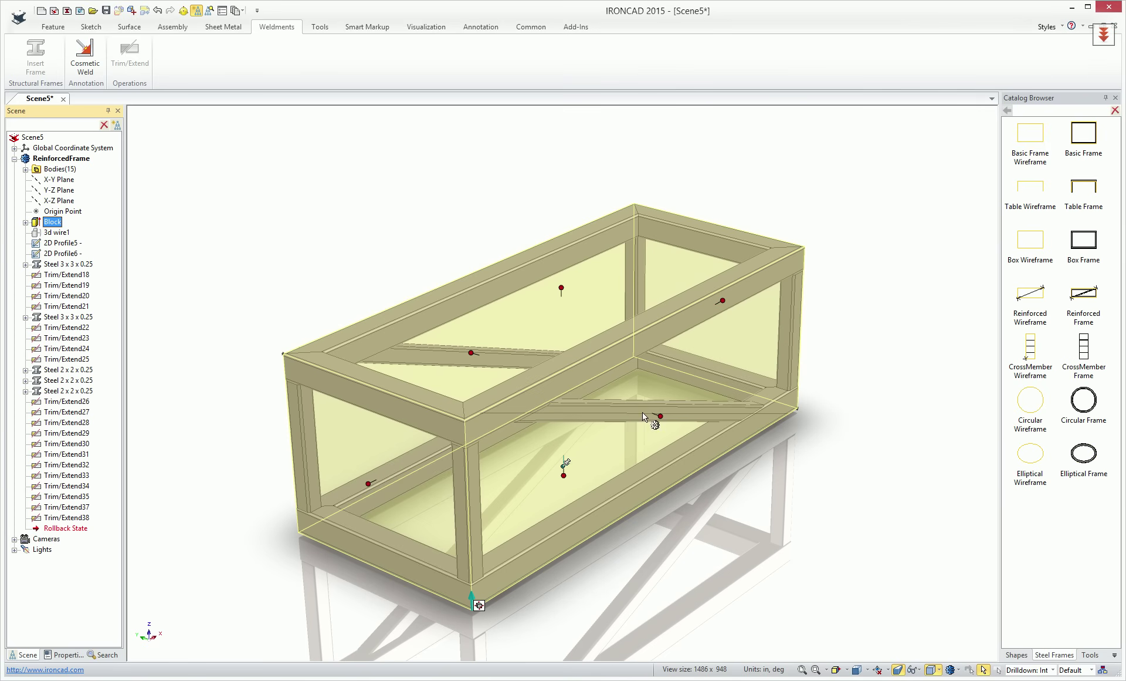
drag(660, 414, 755, 448)
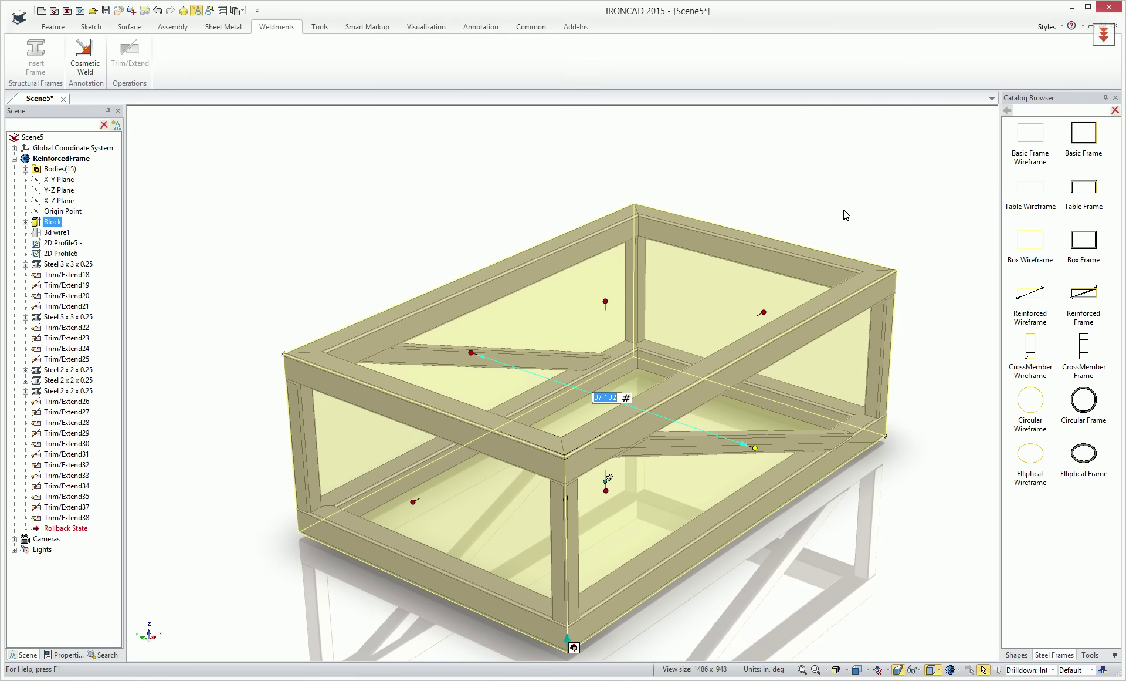
click(845, 214)
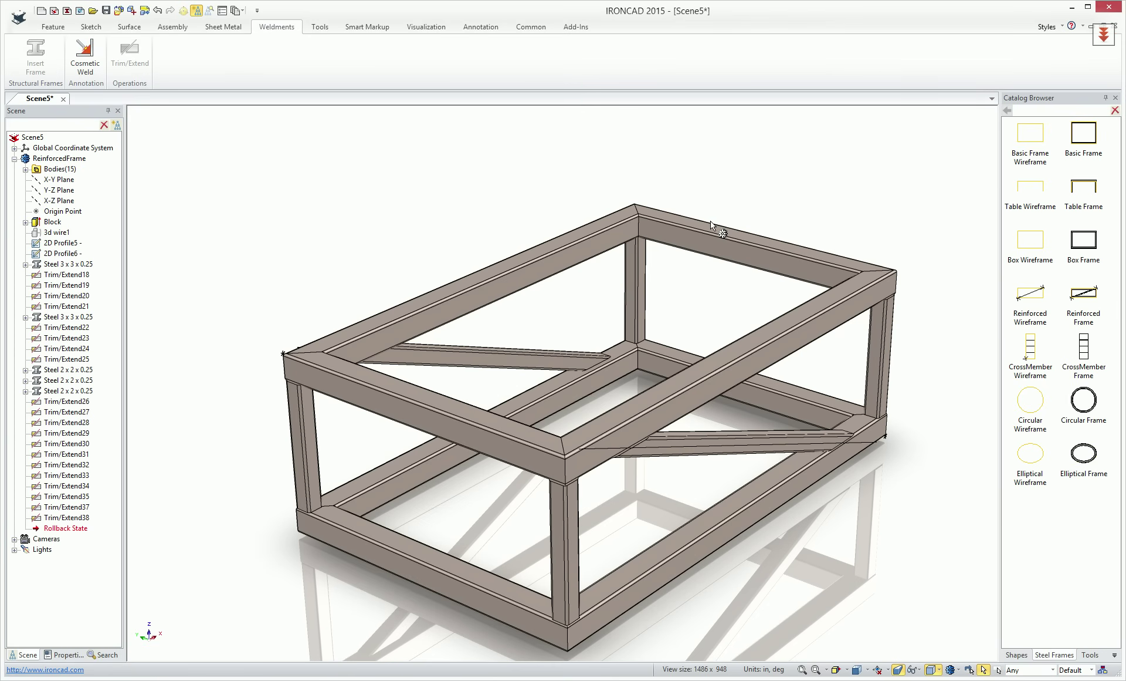
click(713, 245)
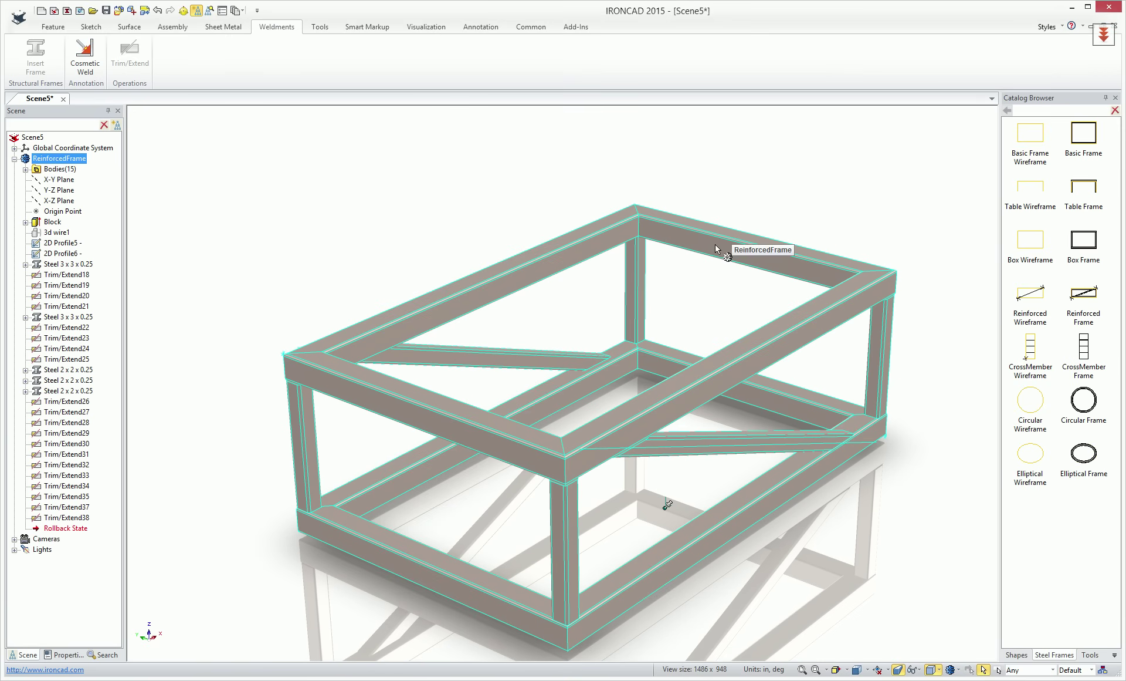
- Replace the reinforced frame with a Cross Member frame, resize it to 144.327, then delete it
key(Delete)
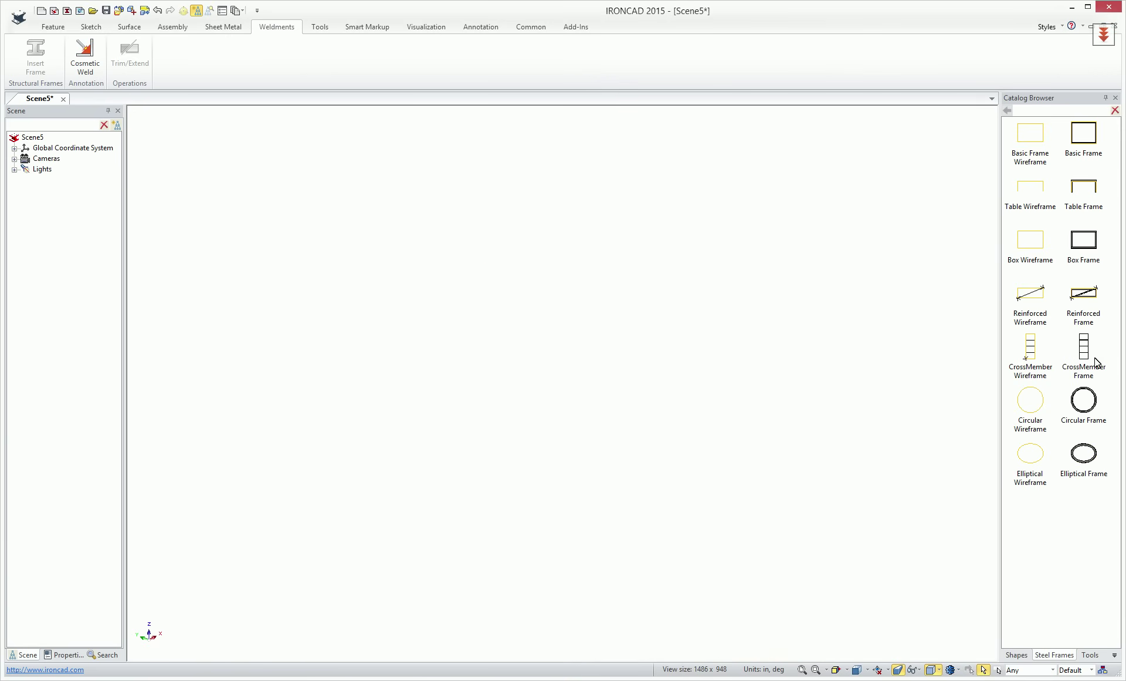
drag(943, 353, 739, 402)
scroll(509, 334, down, 3)
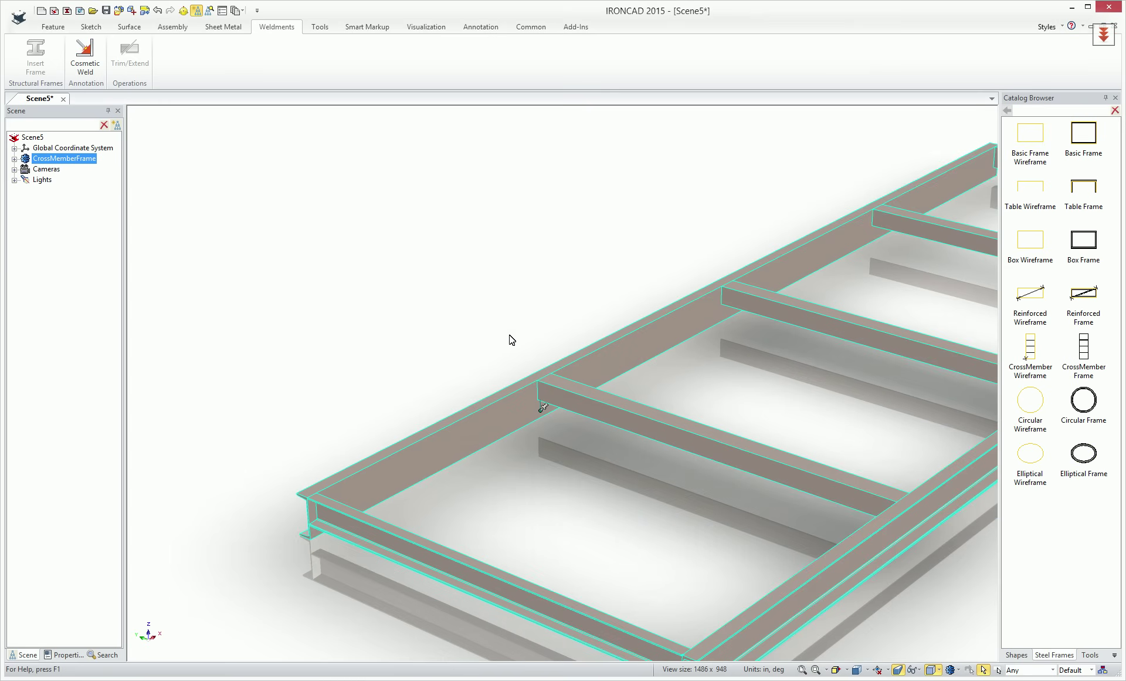
click(14, 159)
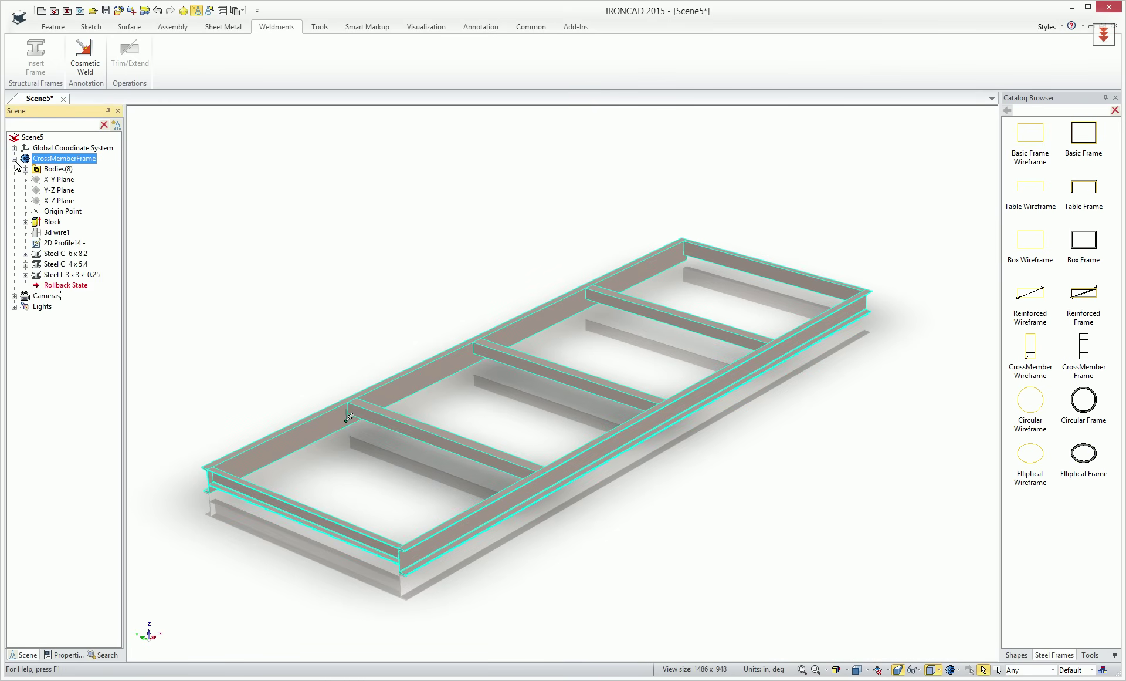
click(51, 222)
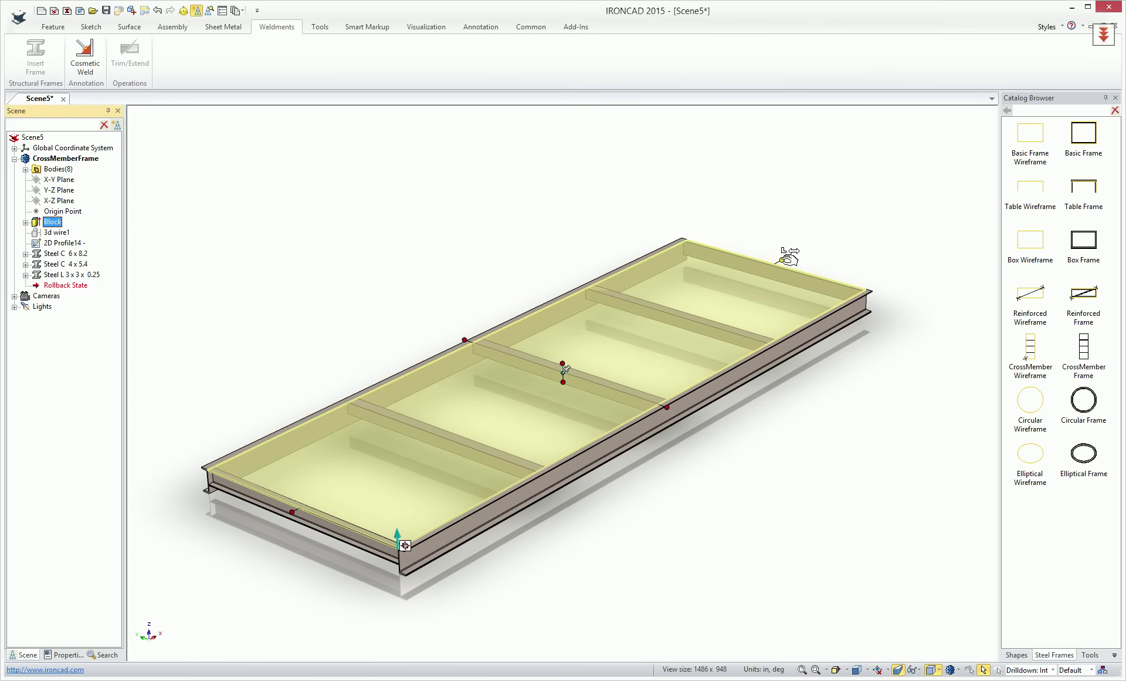
drag(850, 237, 842, 221)
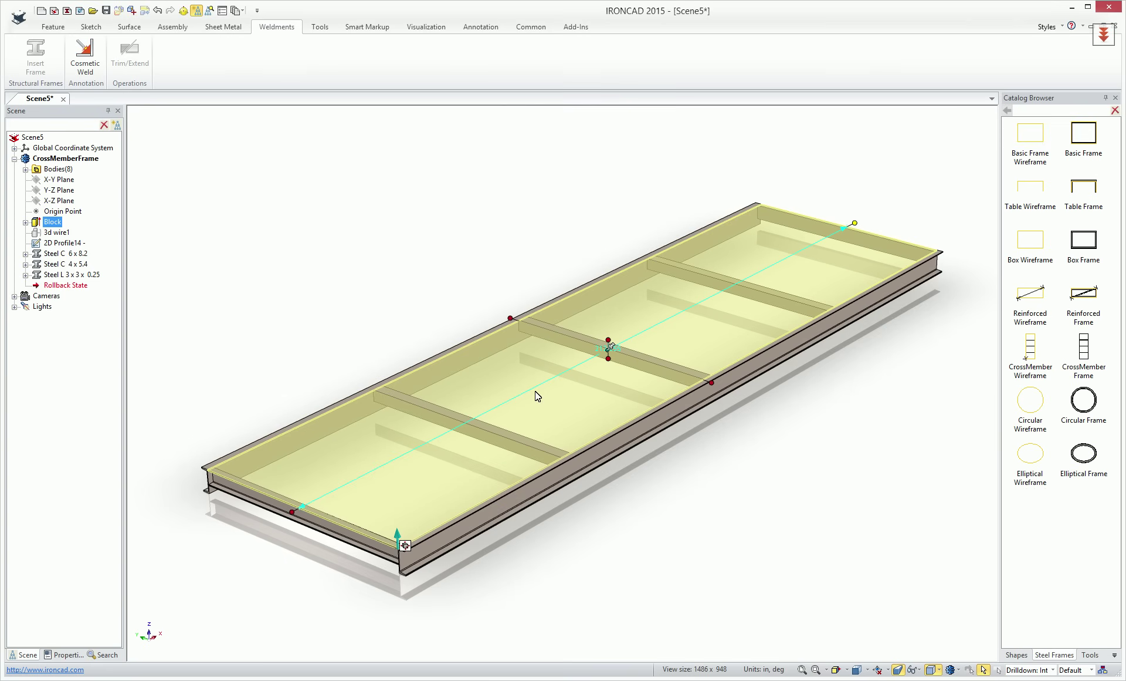
drag(855, 222, 521, 392)
click(561, 211)
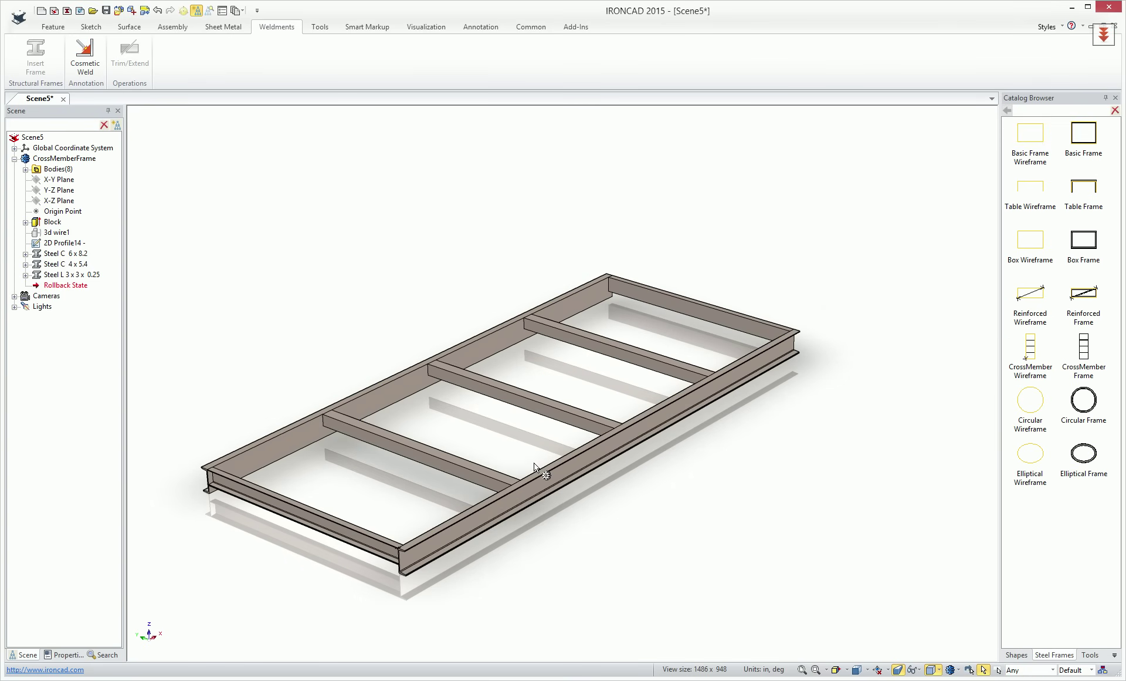
click(30, 160)
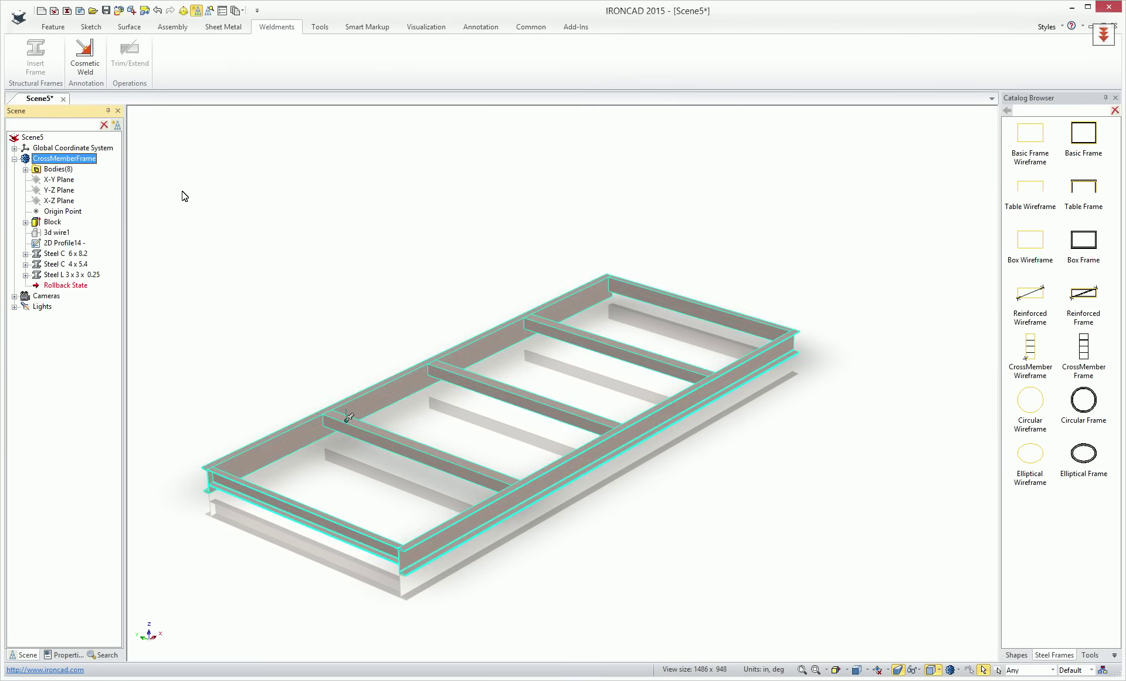
key(Delete)
- Add a Circular frame, enlarge its cylinder, then delete the circular frame
drag(813, 407, 625, 437)
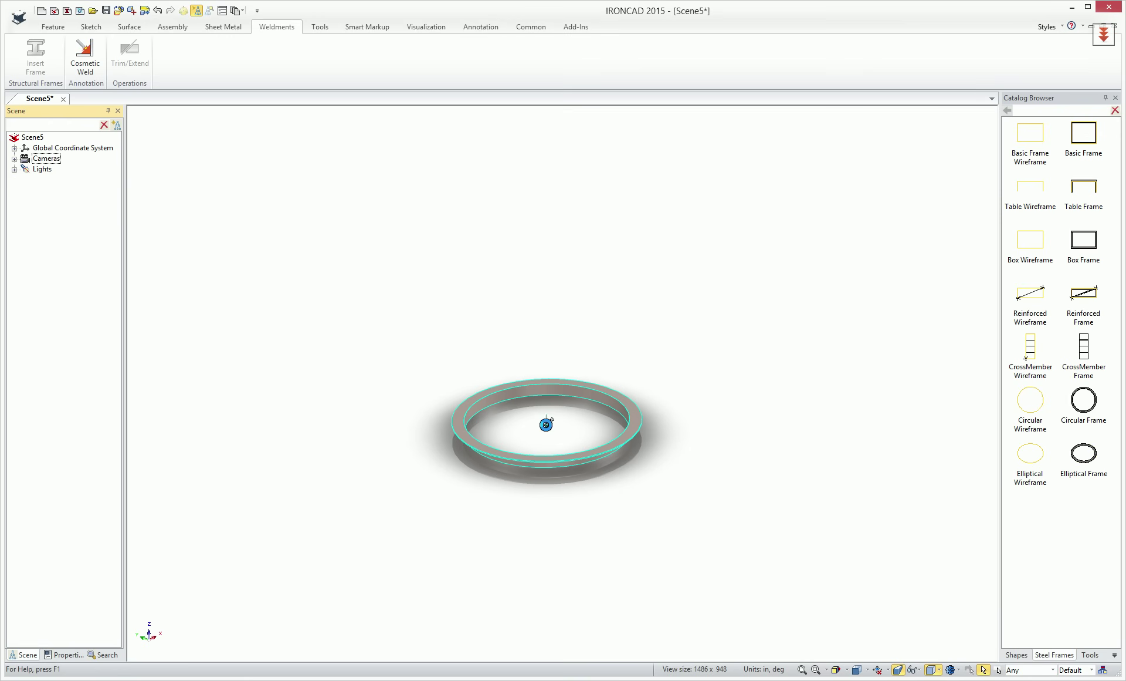
click(14, 158)
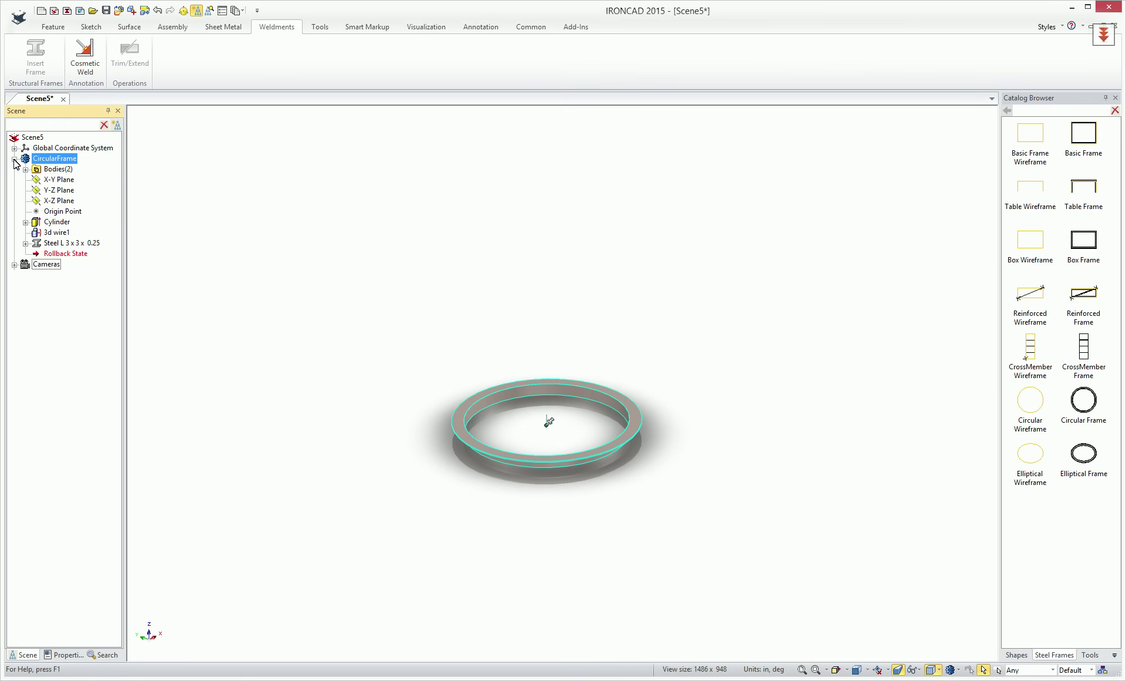
click(47, 221)
drag(607, 391, 772, 307)
middle_drag(562, 530, 543, 546)
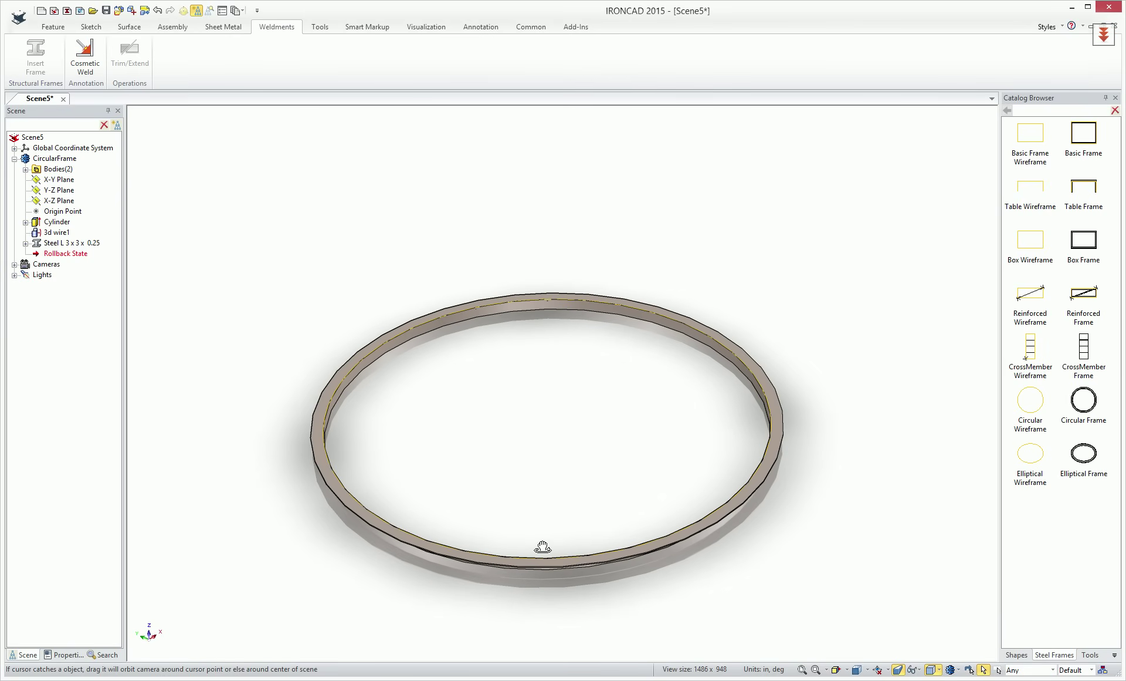
click(762, 478)
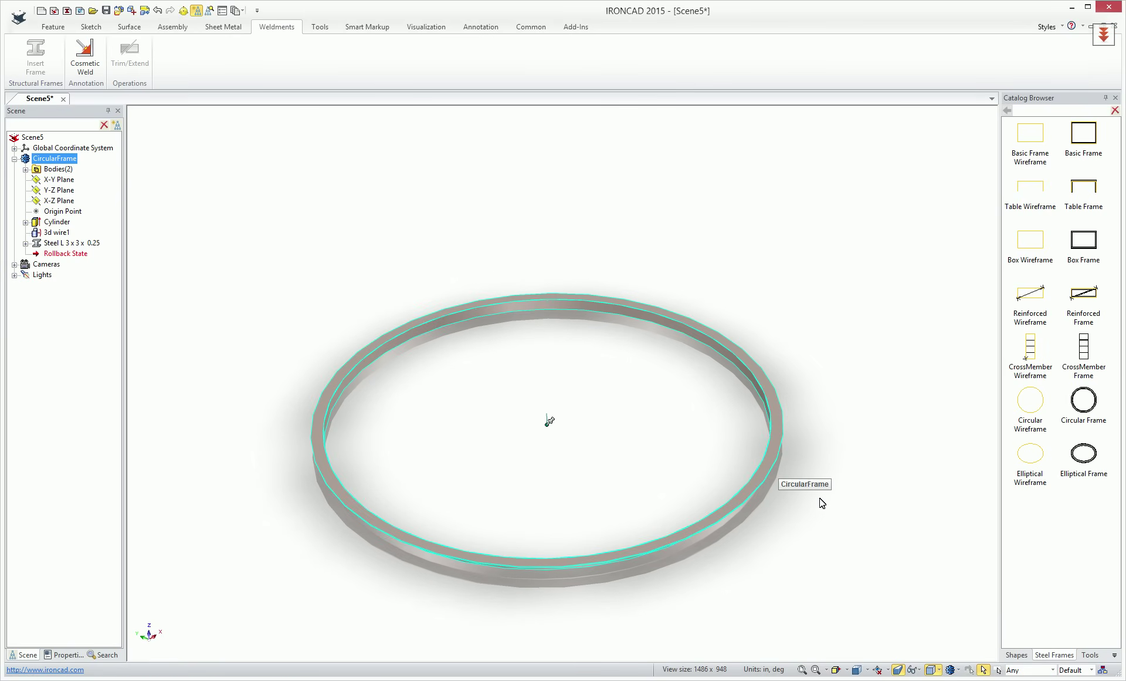
key(Delete)
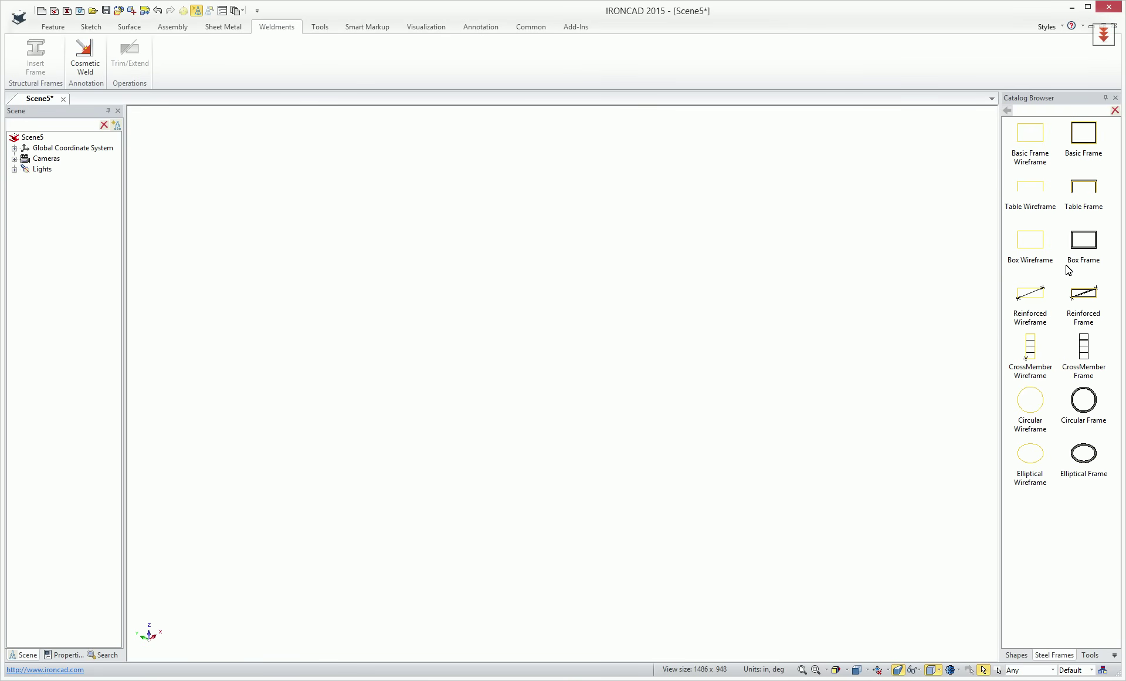
- Drag a Reinforced Frame from the Steel Frames catalog into the empty scene
drag(1083, 298, 583, 388)
click(674, 394)
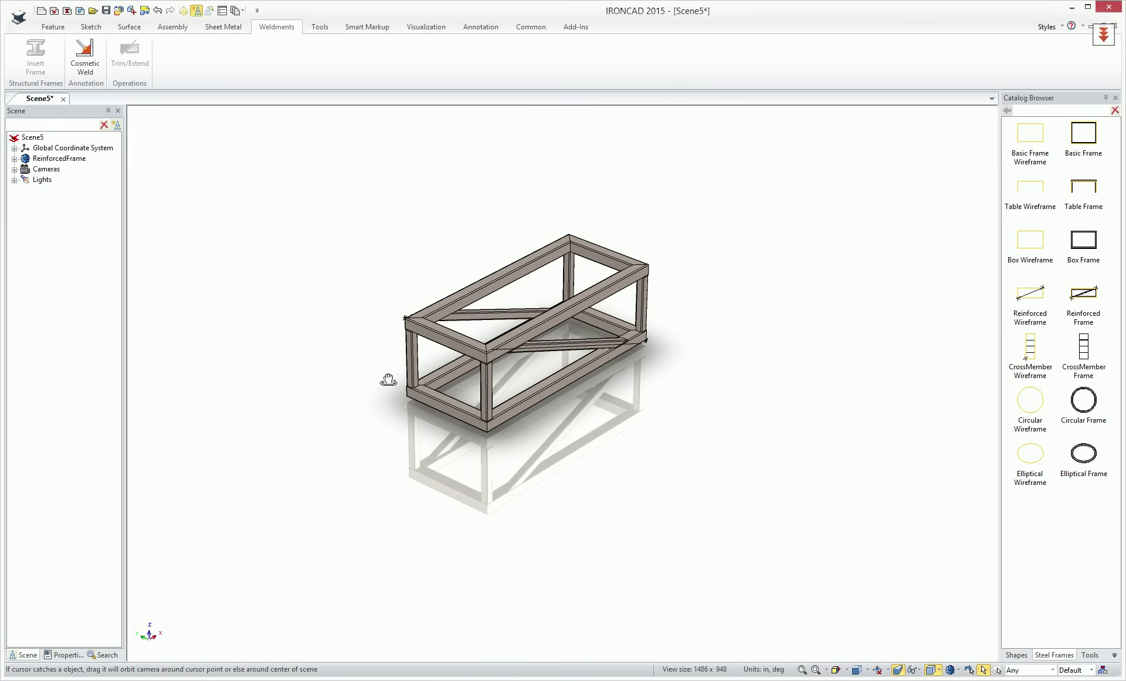
scroll(554, 402, up, 3)
scroll(554, 401, up, 3)
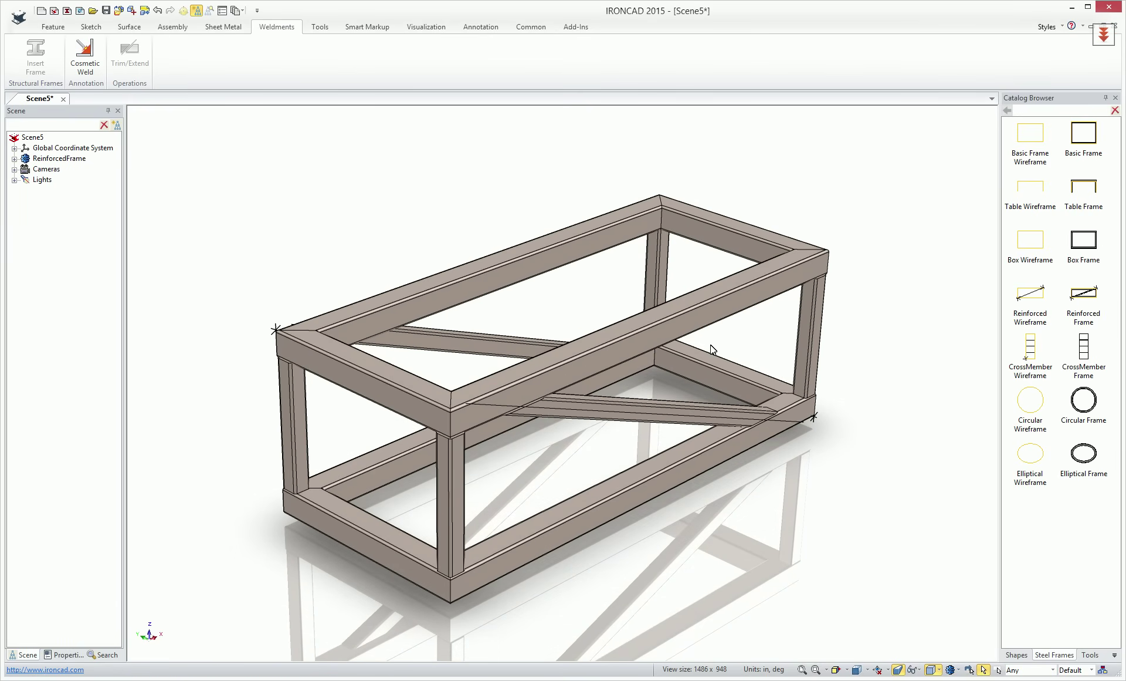
middle_drag(783, 503, 757, 411)
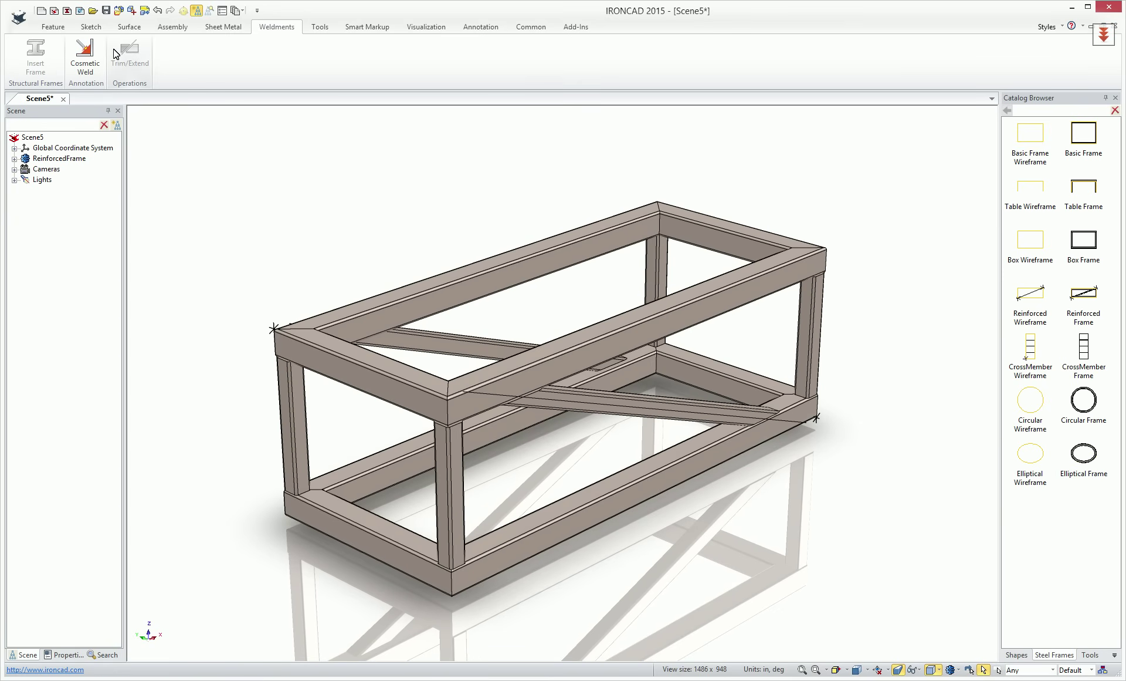
- Save the model as ReinforcedFrame.ics and create a new Draft document
click(106, 10)
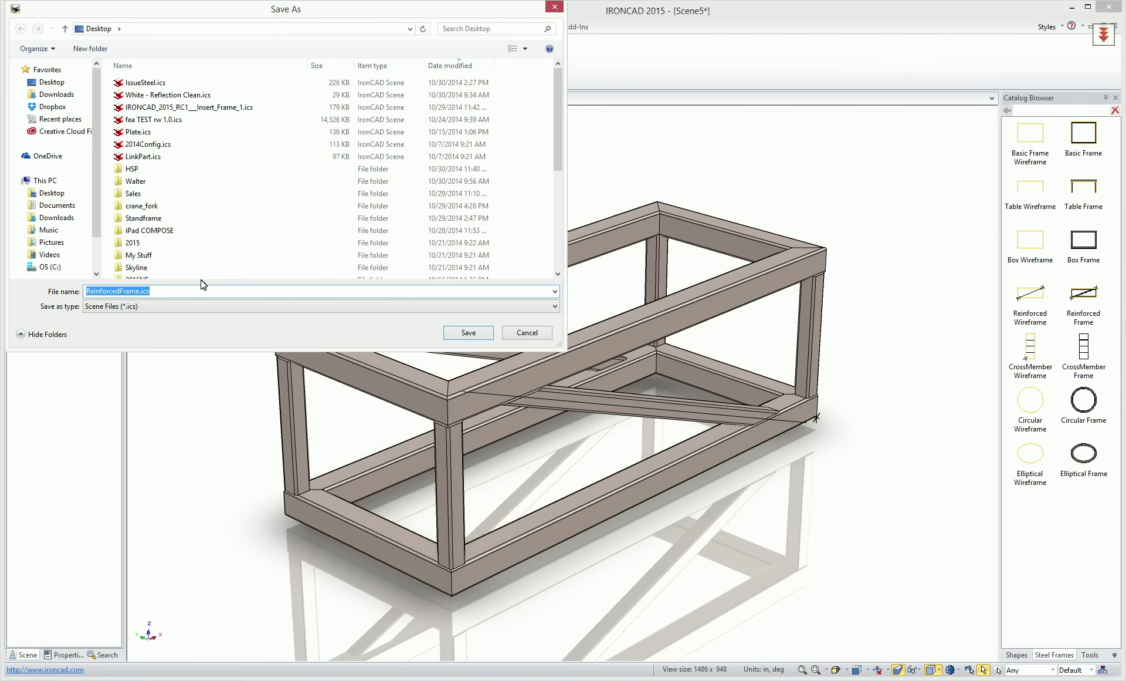
click(464, 328)
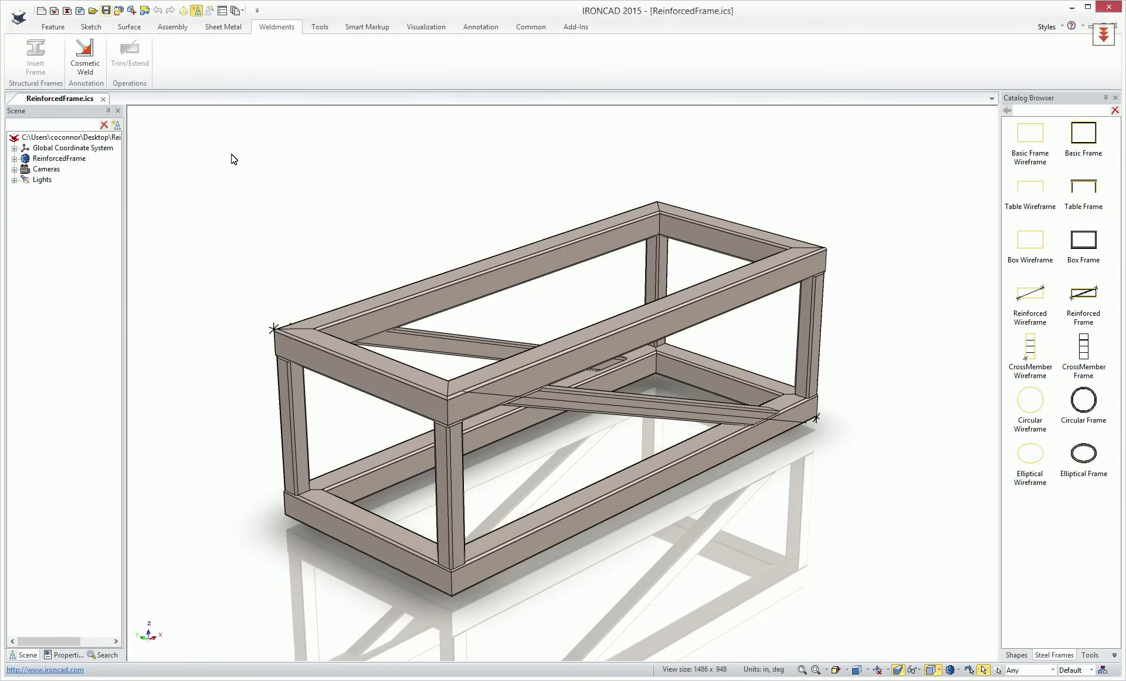
click(80, 11)
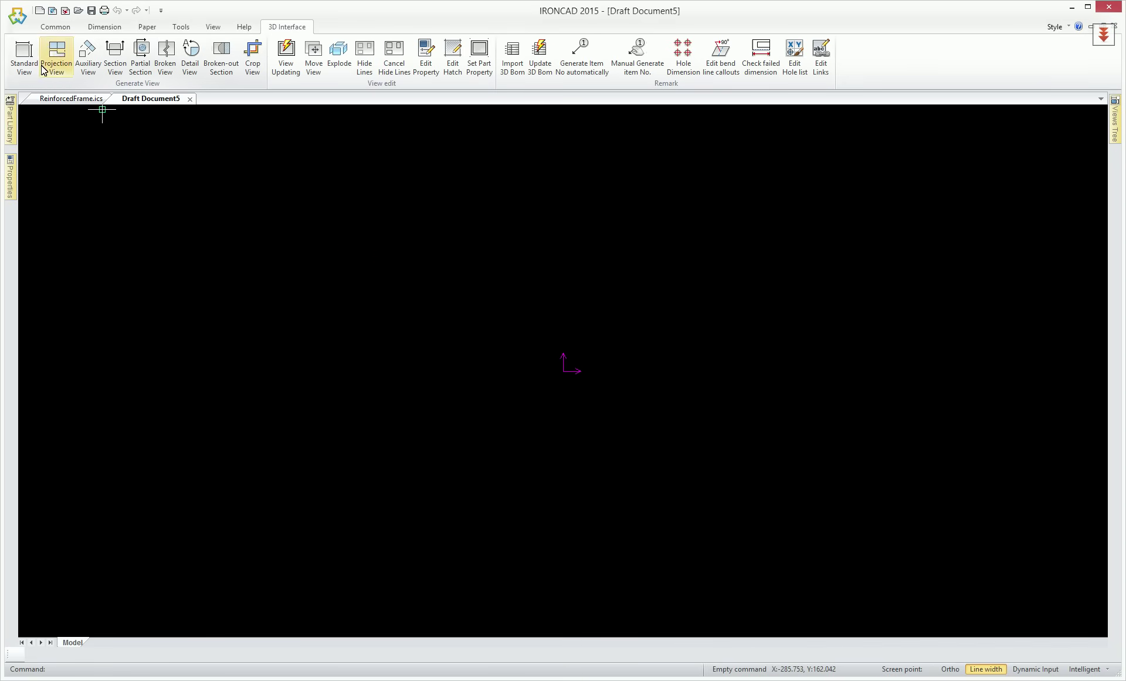
- Generate an Isometric standard view with FilletLines exported only in isometric views
click(24, 54)
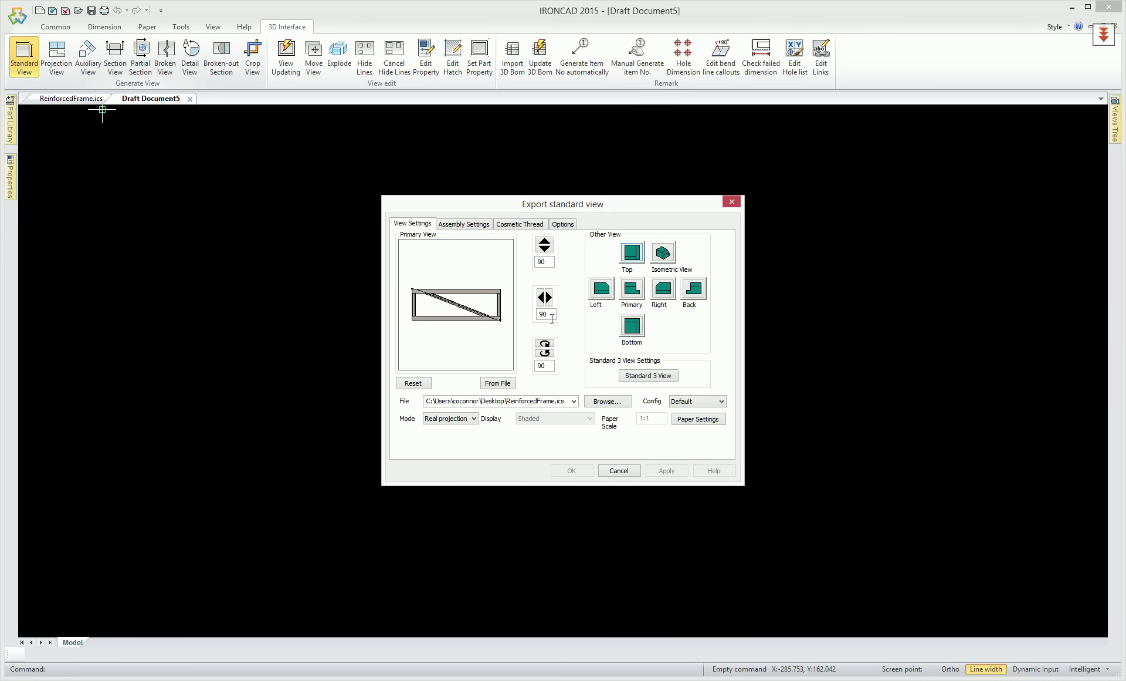
click(550, 306)
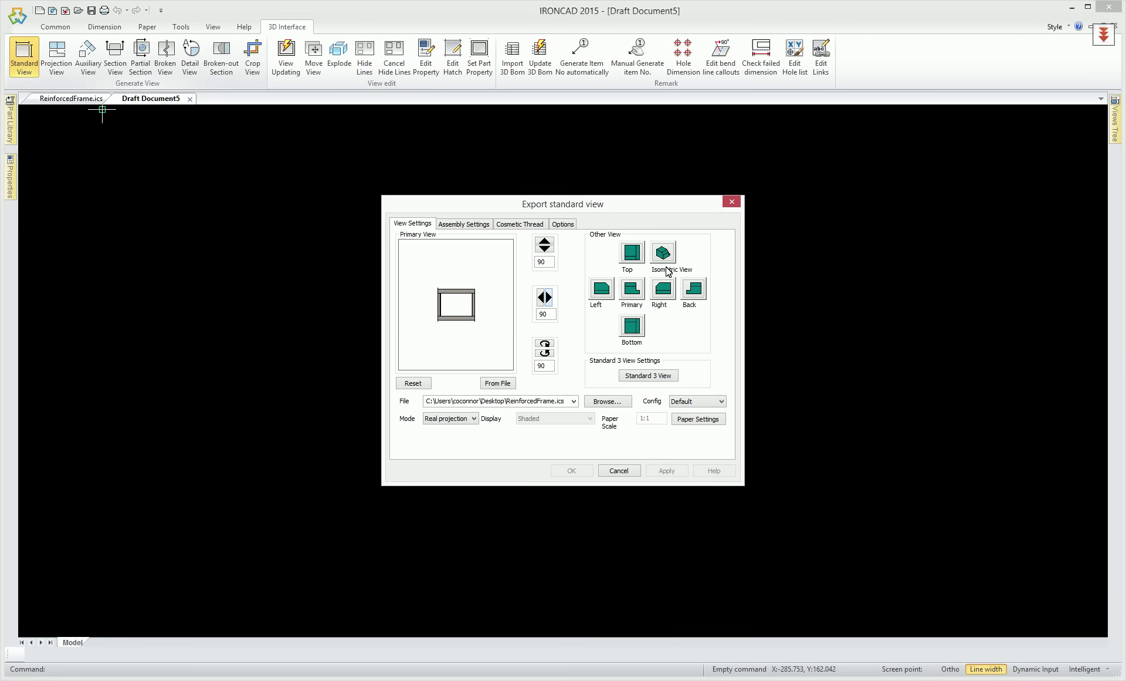
click(563, 223)
click(460, 287)
click(431, 306)
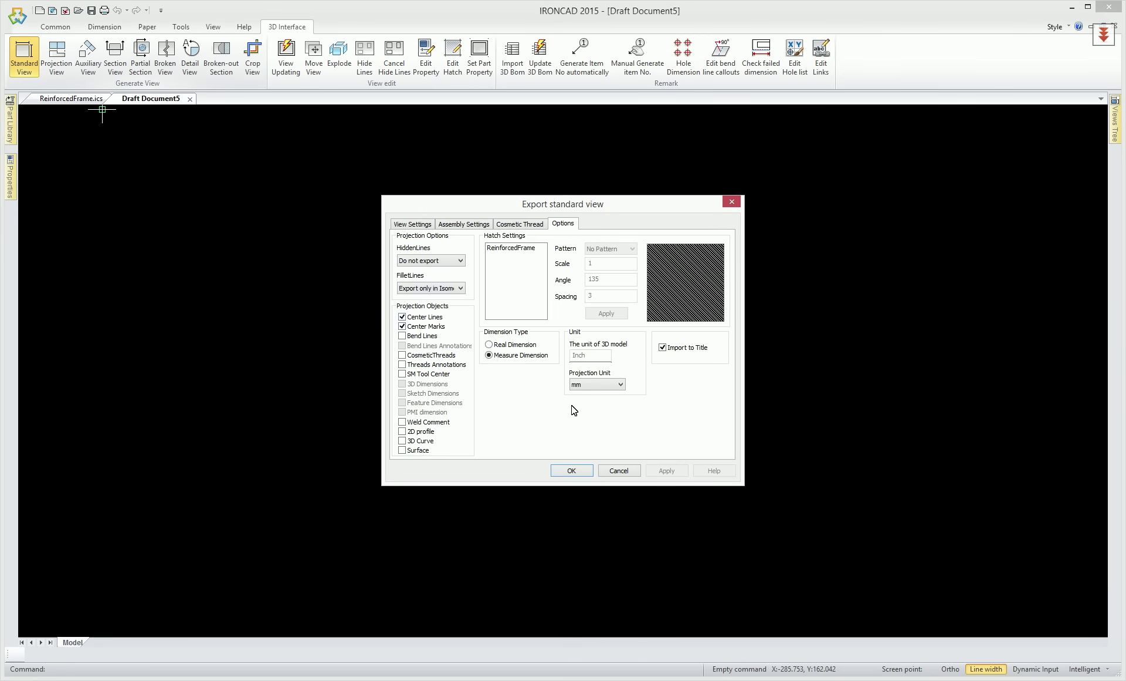
click(579, 470)
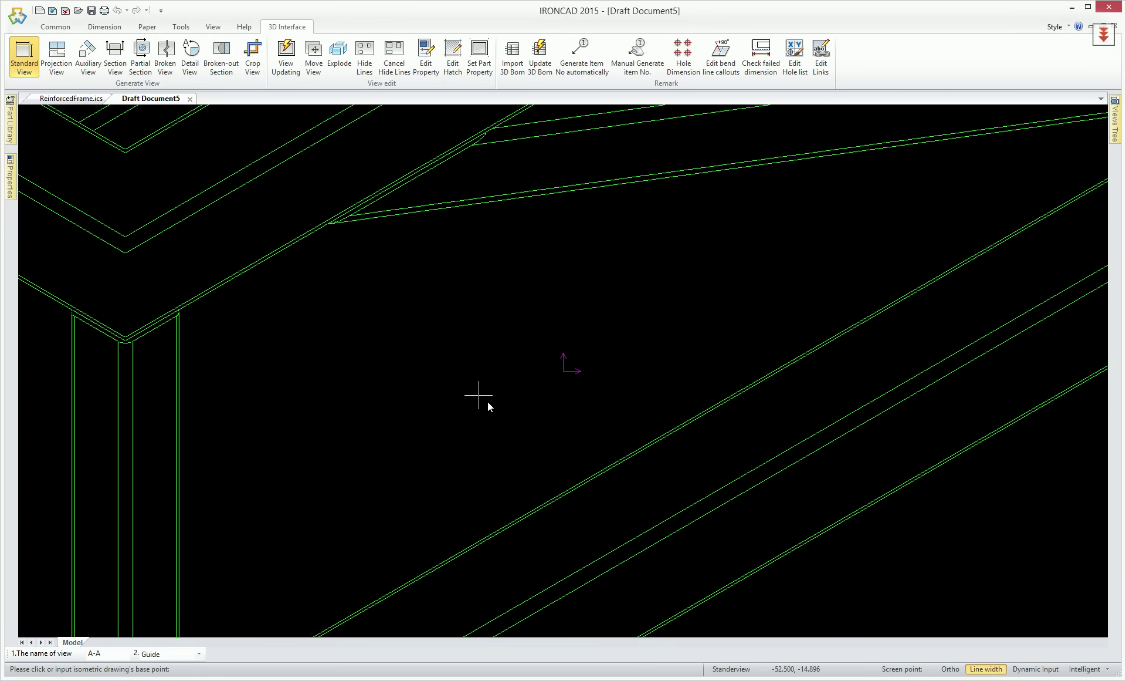
- Position the isometric view in Draft Document5 and bring up Import 3D Bom
scroll(502, 405, down, 5)
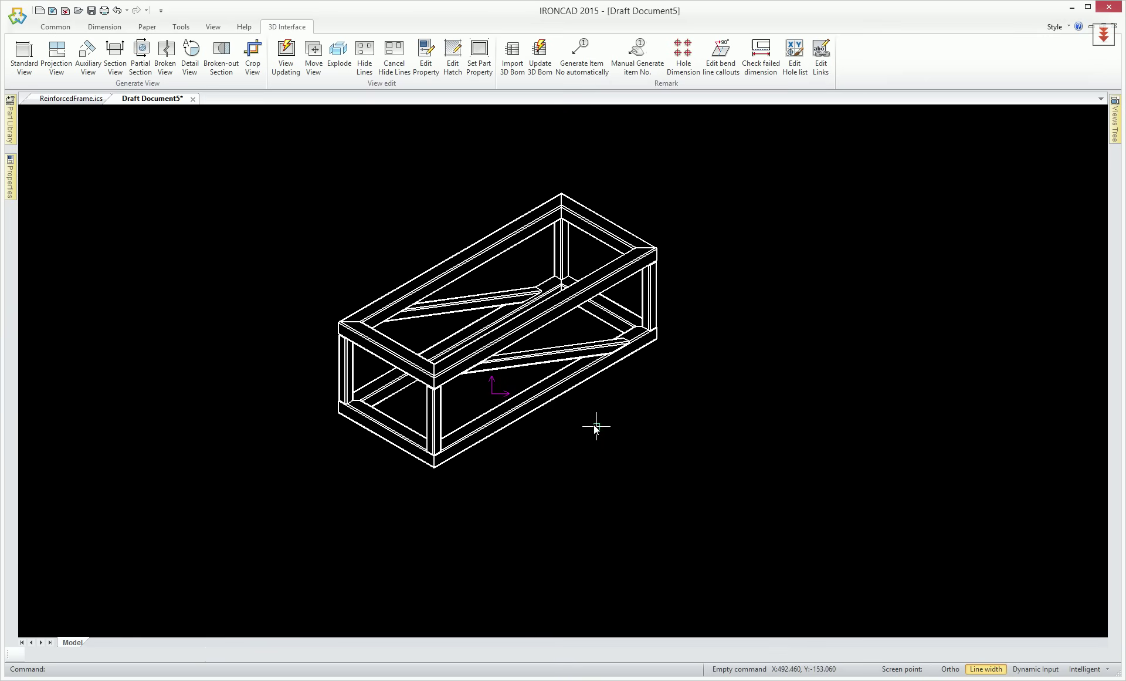
mouse_move(614, 435)
middle_down()
mouse_move(561, 425)
mouse_move(568, 367)
middle_up()
scroll(568, 367, up, 2)
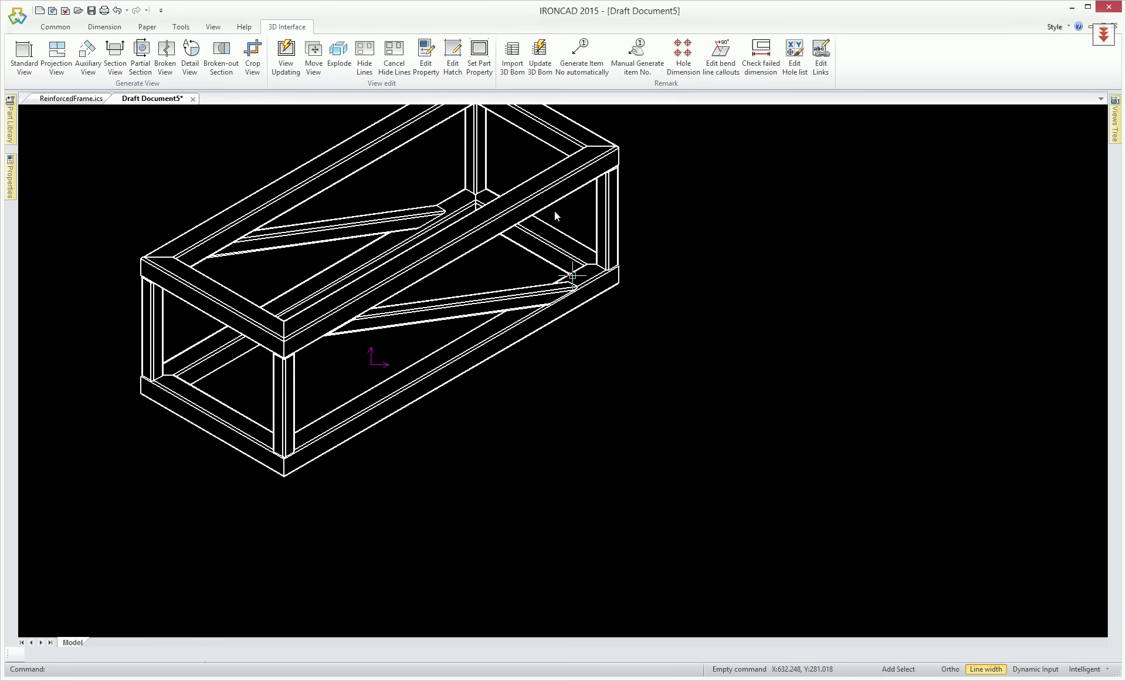
click(509, 46)
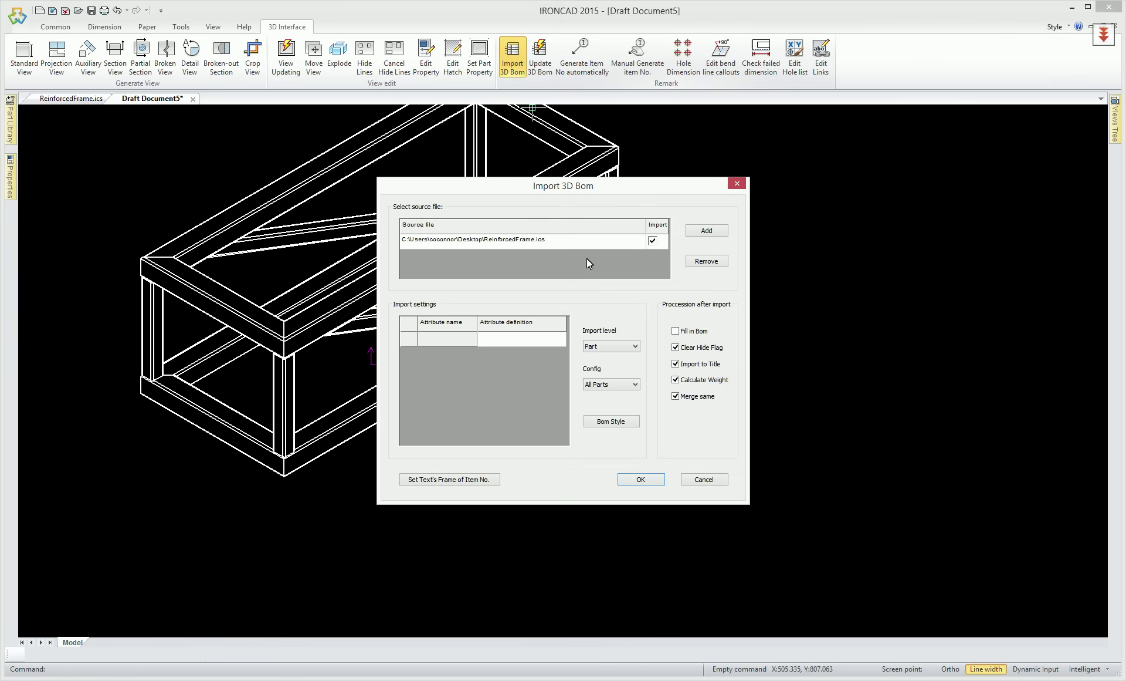
- Import the ReinforcedFrame.ics bill of materials and drag the BOM table right, below the frame view
click(585, 244)
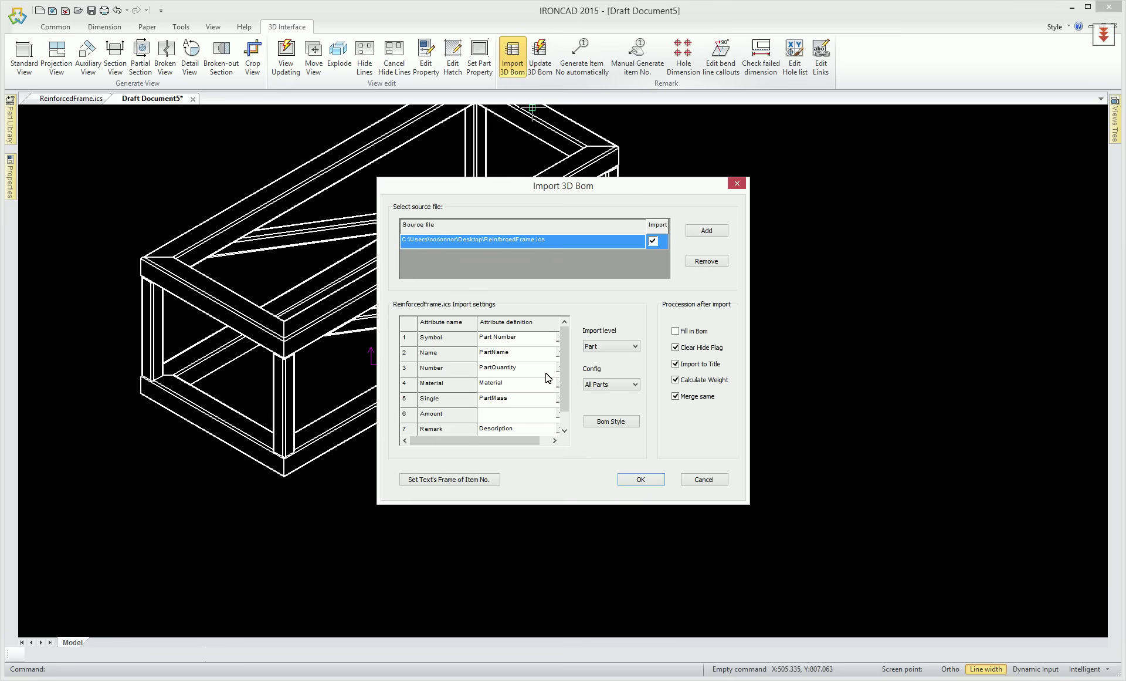
click(641, 478)
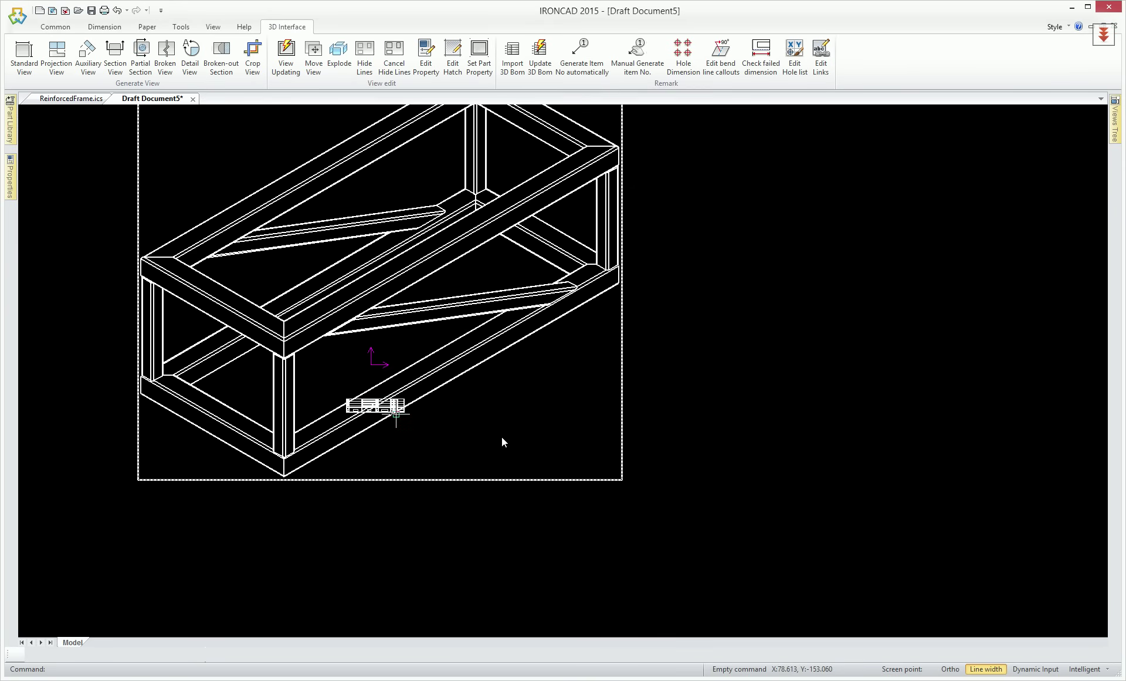
click(404, 411)
click(404, 411)
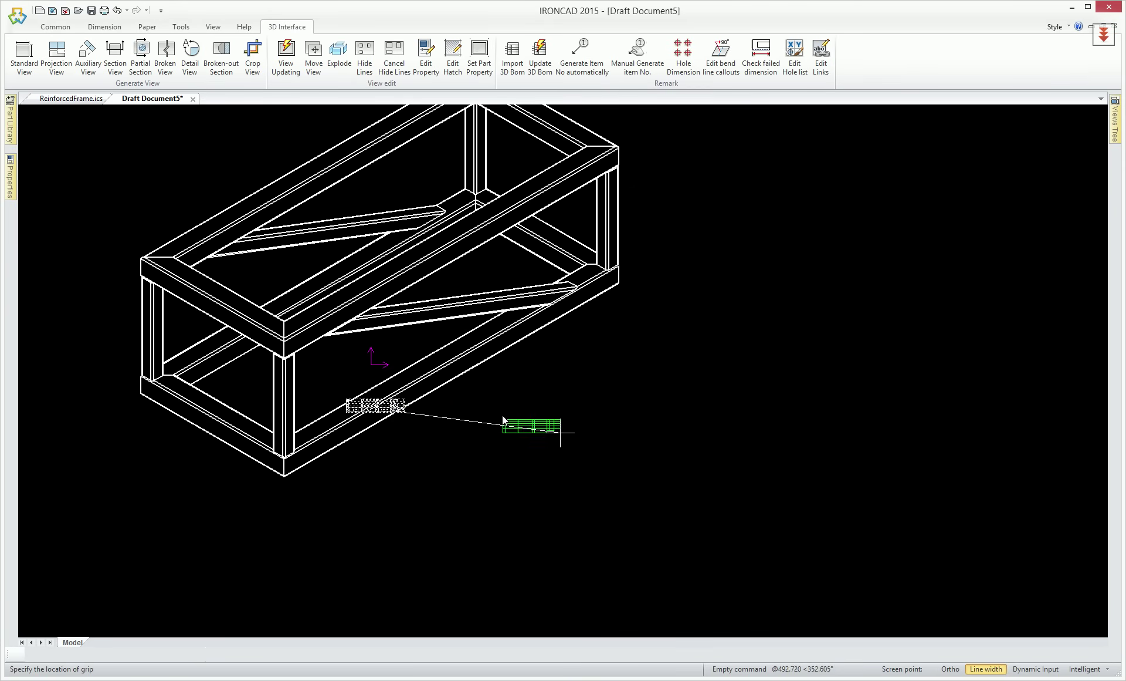
click(559, 417)
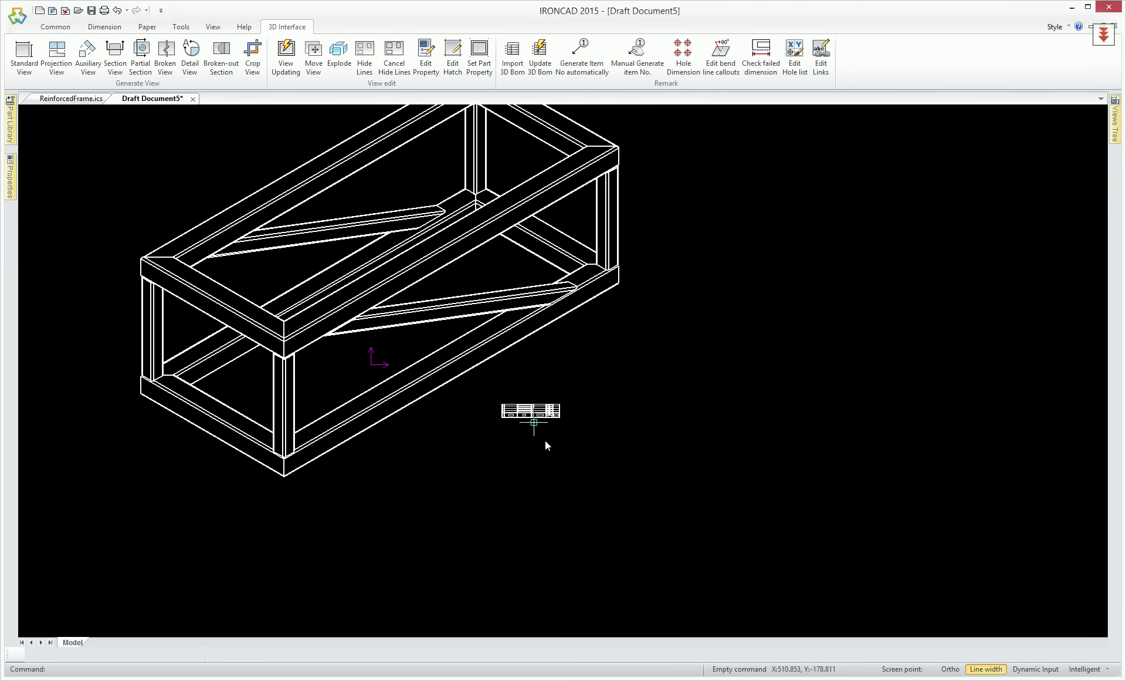
scroll(544, 441, up, 6)
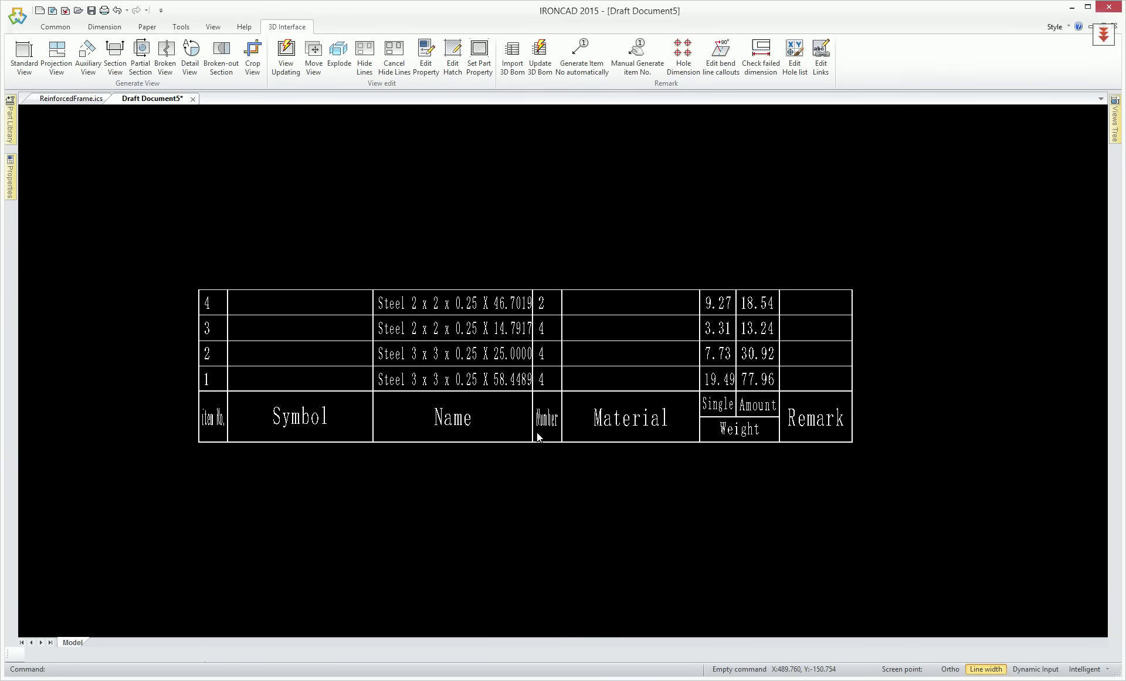
click(531, 426)
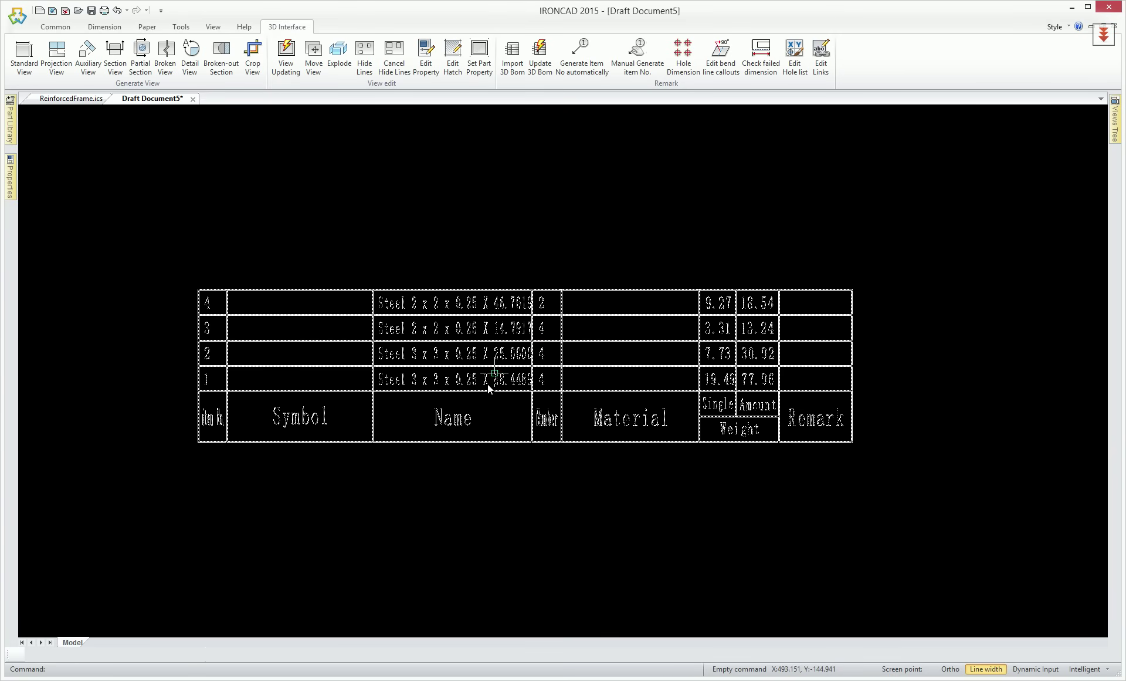
scroll(487, 383, up, 3)
scroll(485, 381, down, 6)
scroll(480, 376, down, 3)
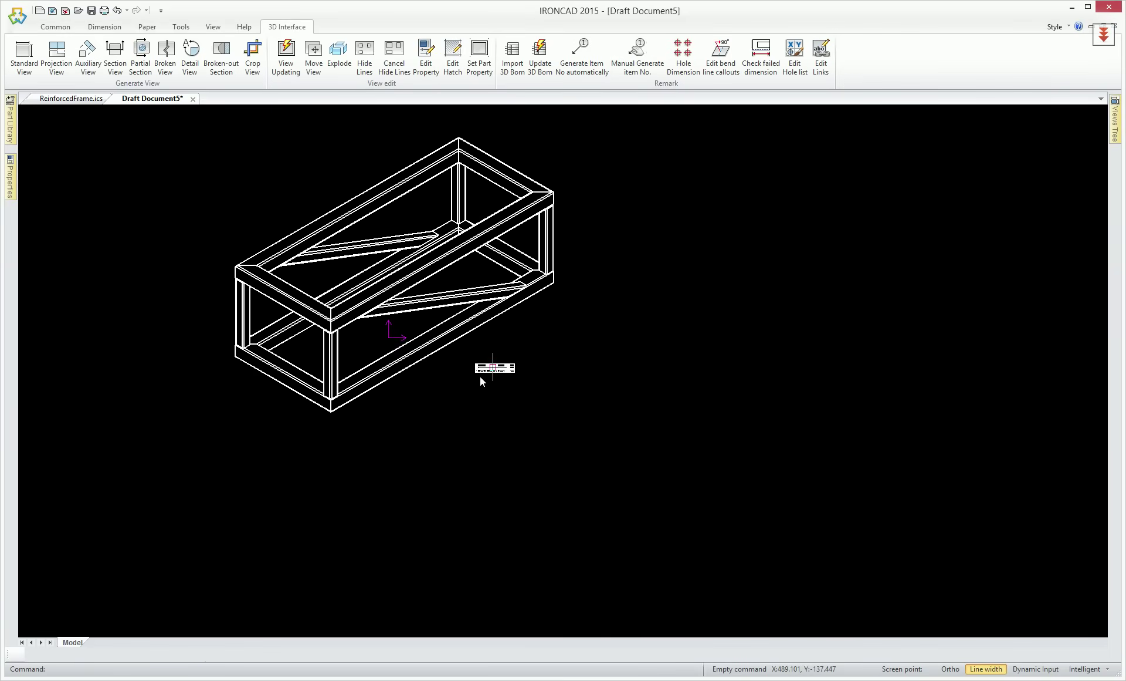
scroll(477, 374, up, 2)
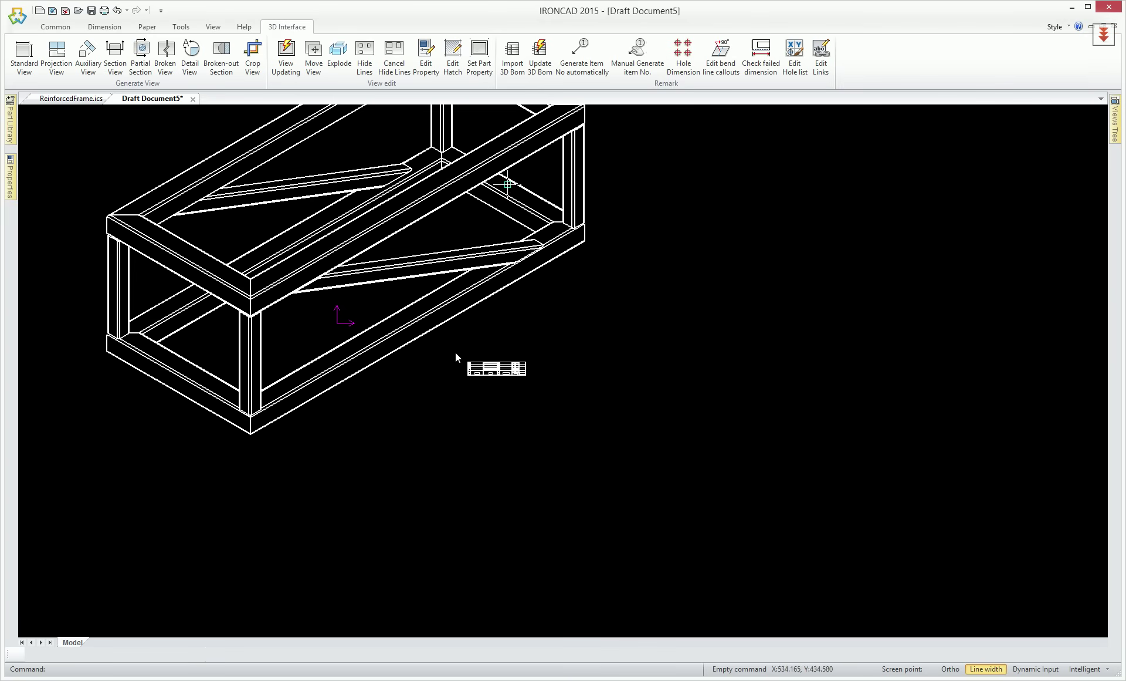
scroll(449, 346, up, 8)
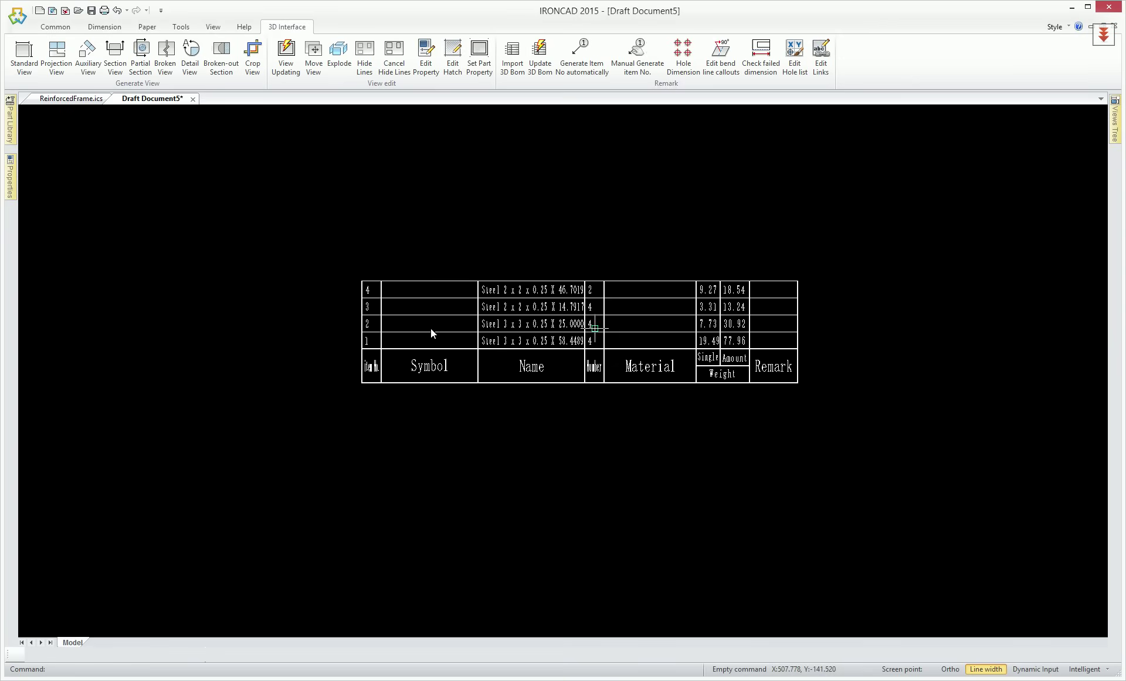
scroll(426, 326, down, 8)
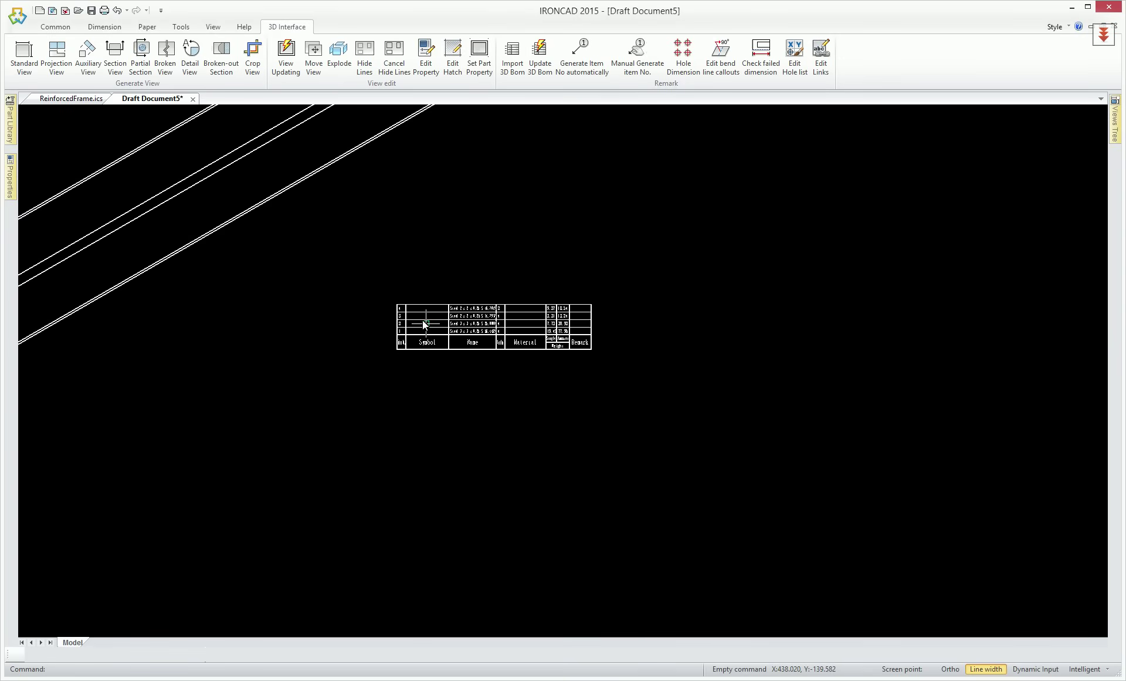
middle_drag(607, 460, 609, 514)
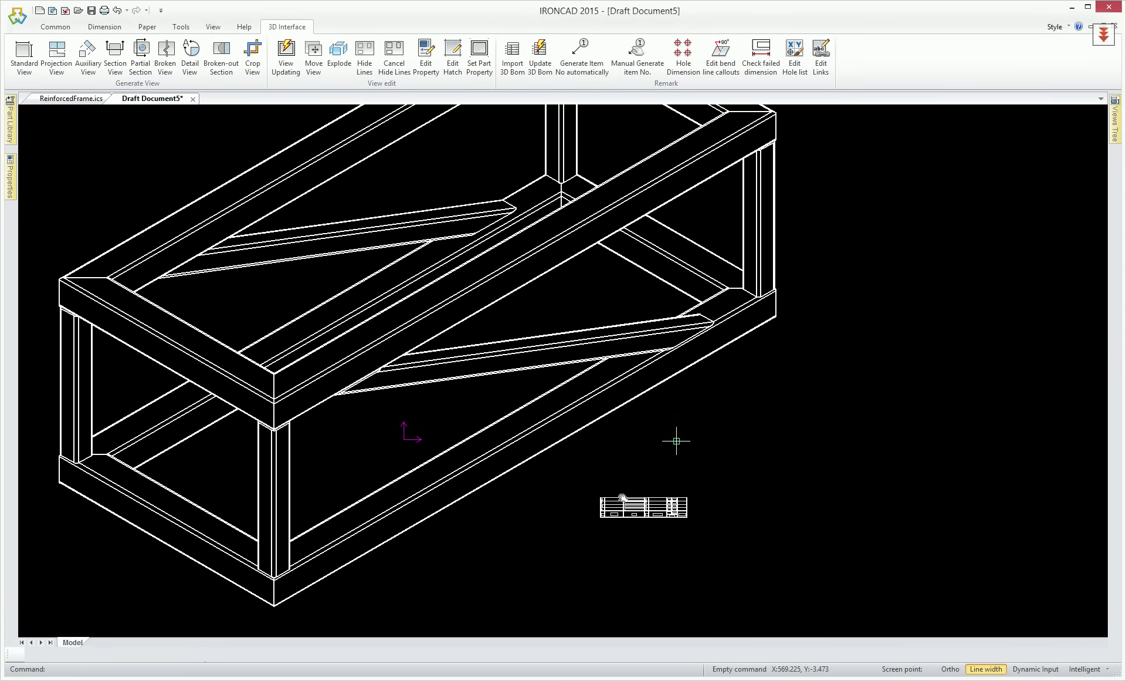